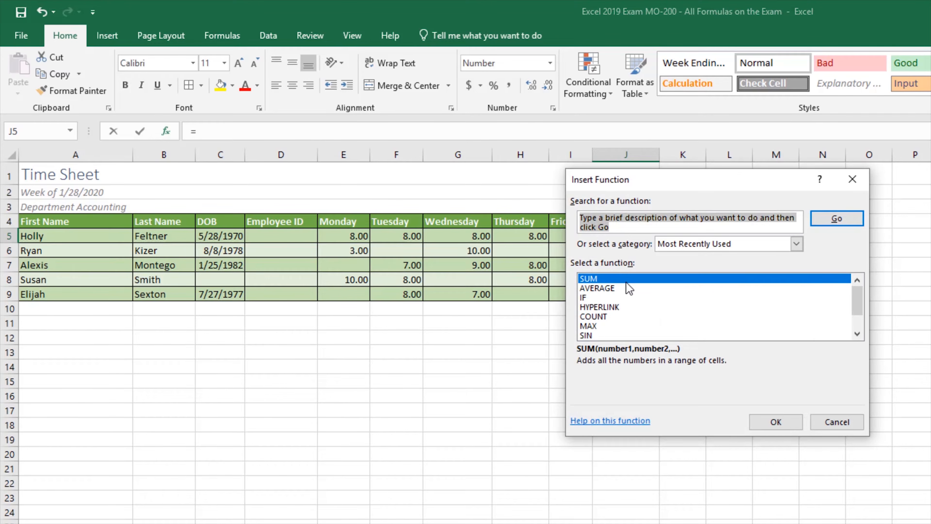
- Insert a SUM function in J5 that adds the Monday to Friday hours in E5:I5
{"action": "left_click", "coordinate": [779, 423]}
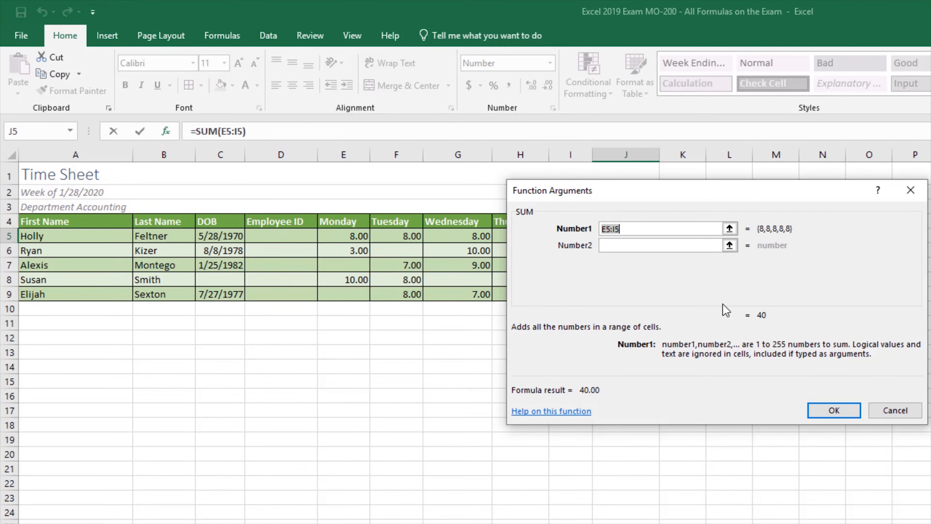
{"action": "left_click_drag", "start_coordinate": [697, 192], "coordinate": [891, 199]}
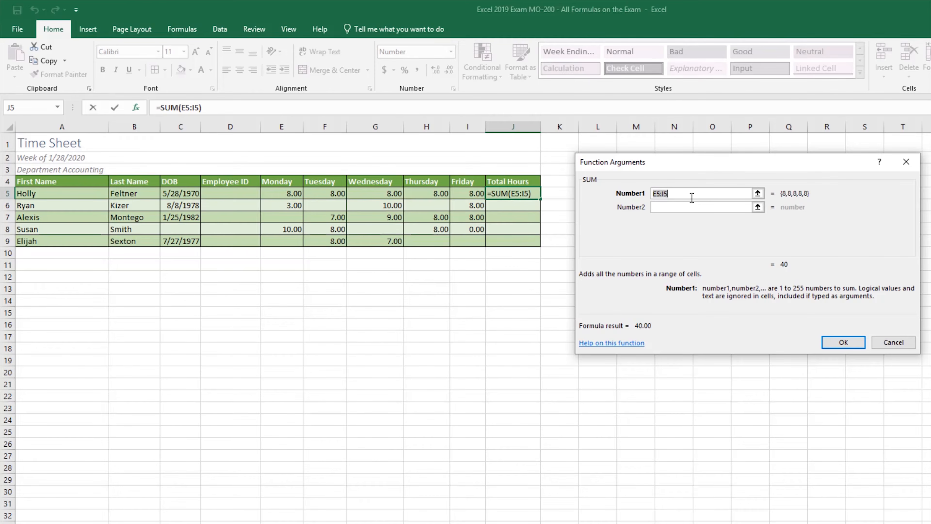
{"action": "left_click_drag", "start_coordinate": [277, 195], "coordinate": [465, 188]}
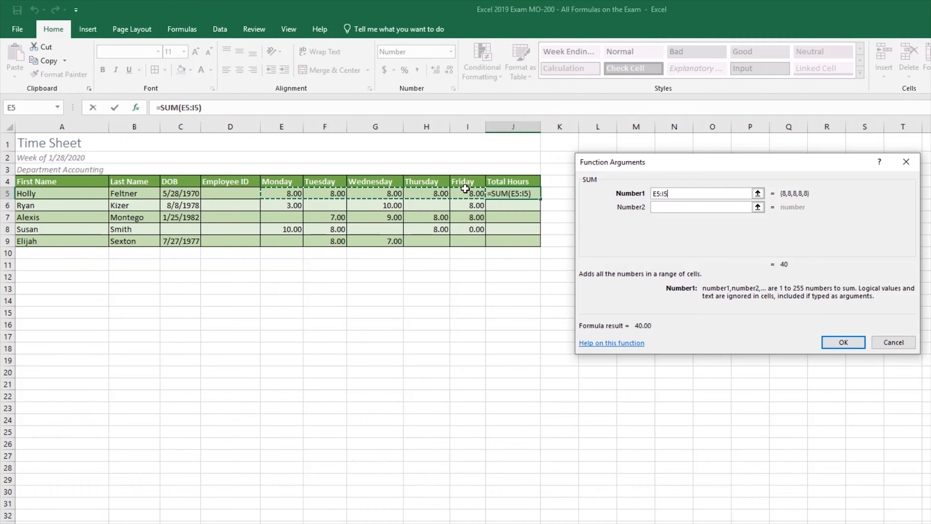
{"action": "left_click", "coordinate": [839, 341]}
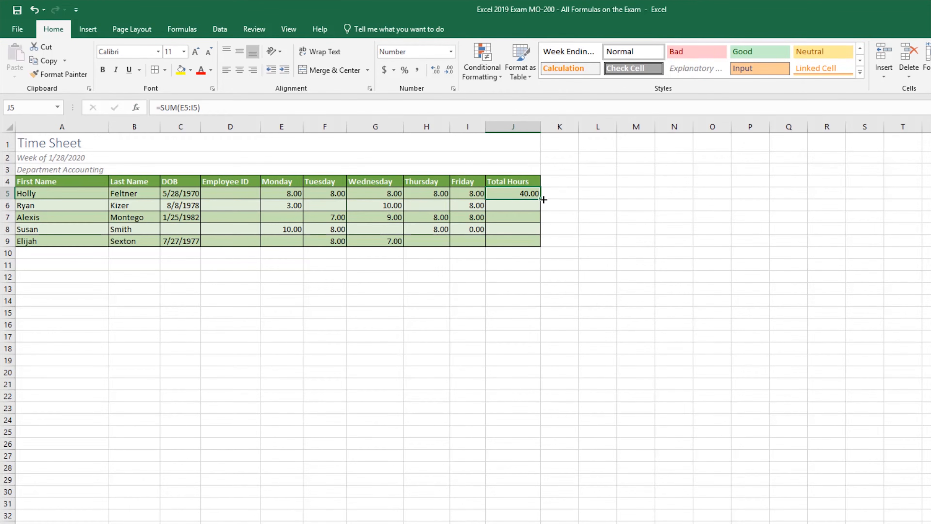
- Fill the SUM formula from J5 down to J9 and check the relative references in J5, J6 and J7
{"action": "left_click_drag", "start_coordinate": [543, 199], "coordinate": [542, 245]}
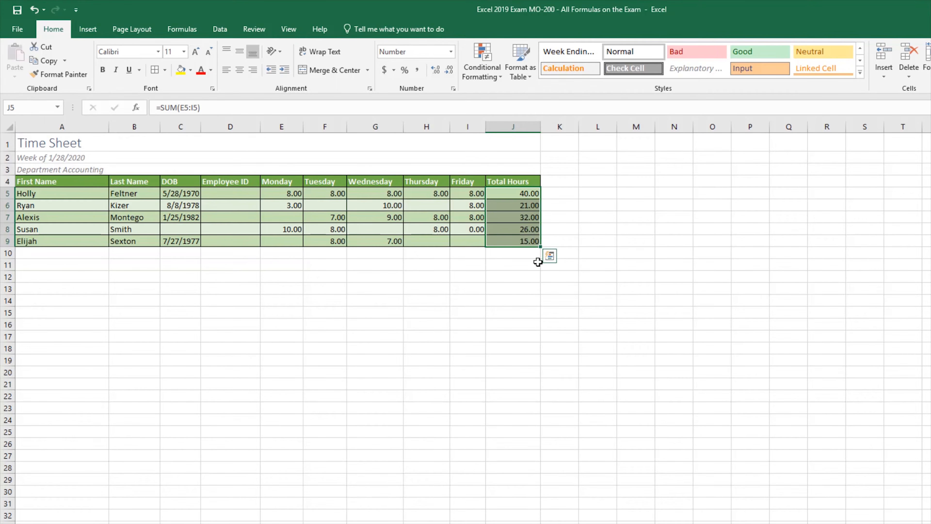
{"action": "left_click", "coordinate": [522, 194]}
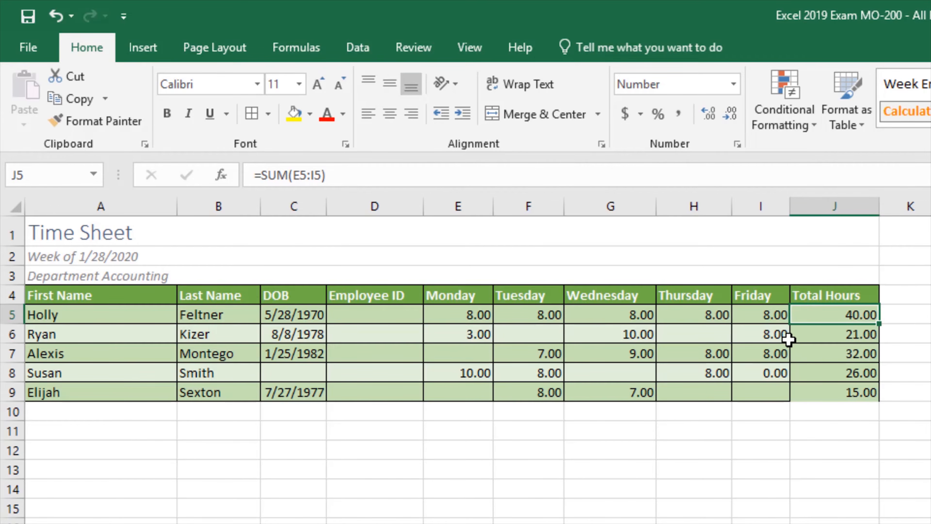
{"action": "left_click", "coordinate": [812, 331]}
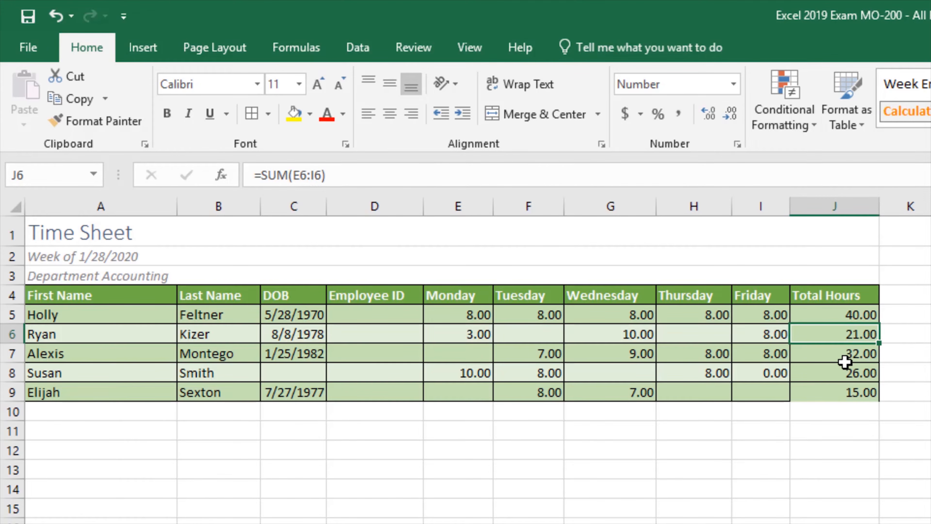
{"action": "left_click", "coordinate": [845, 356]}
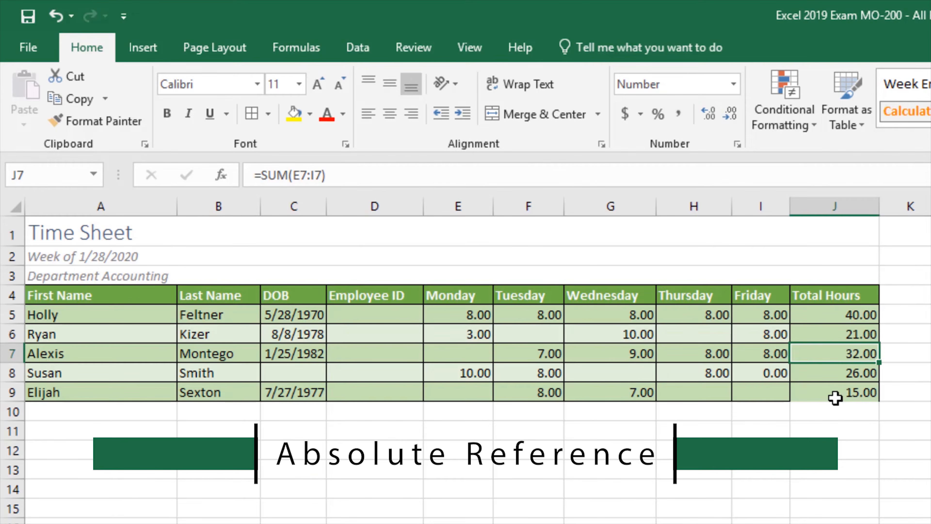
- Enter the formula =A5 in cell A11 to reference the first employee's first name
{"action": "left_click", "coordinate": [116, 433]}
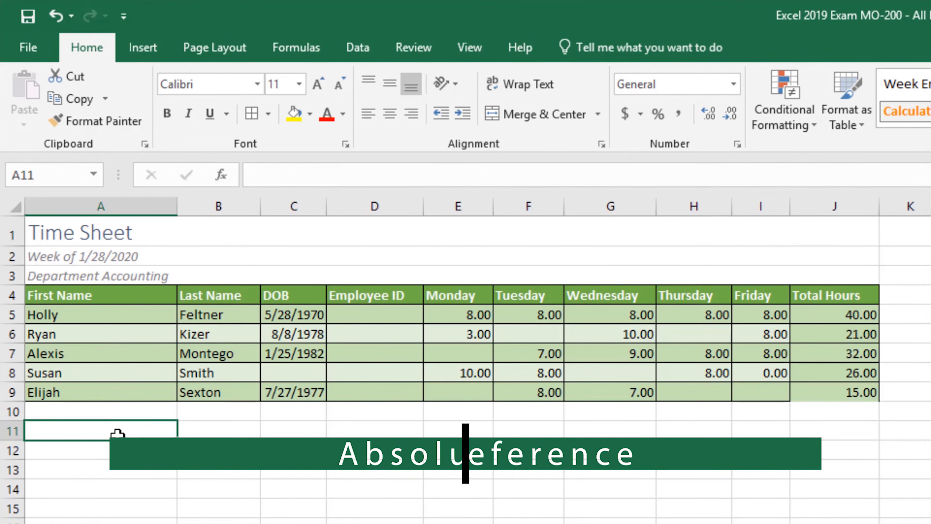
{"action": "type", "text": "="}
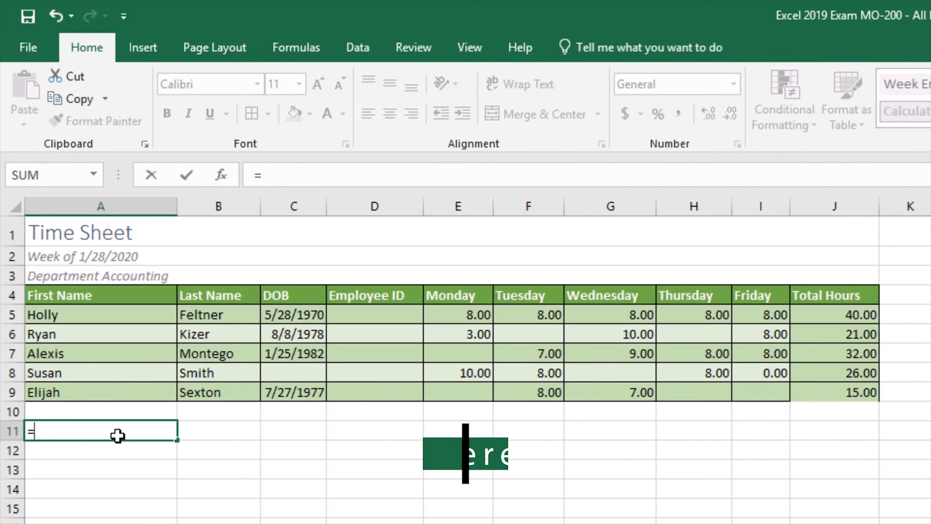
{"action": "left_click", "coordinate": [109, 318]}
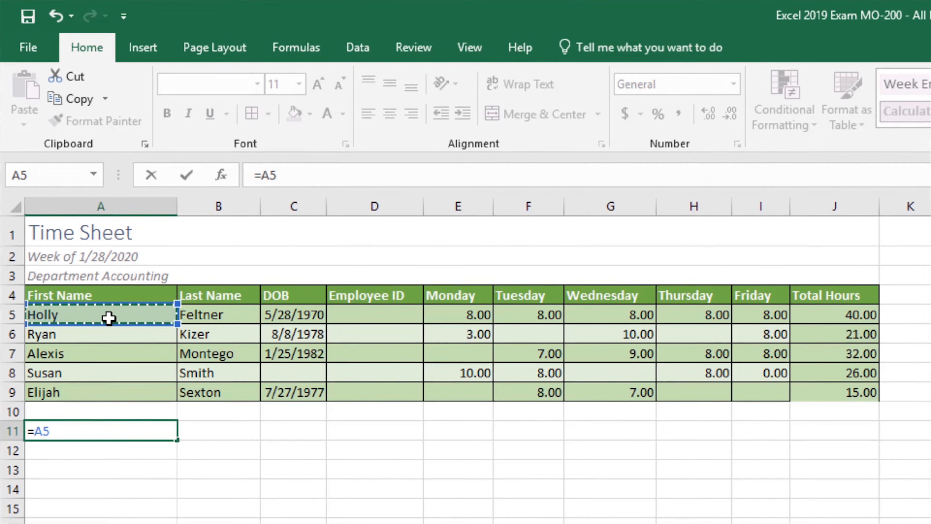
{"action": "key", "text": "Return"}
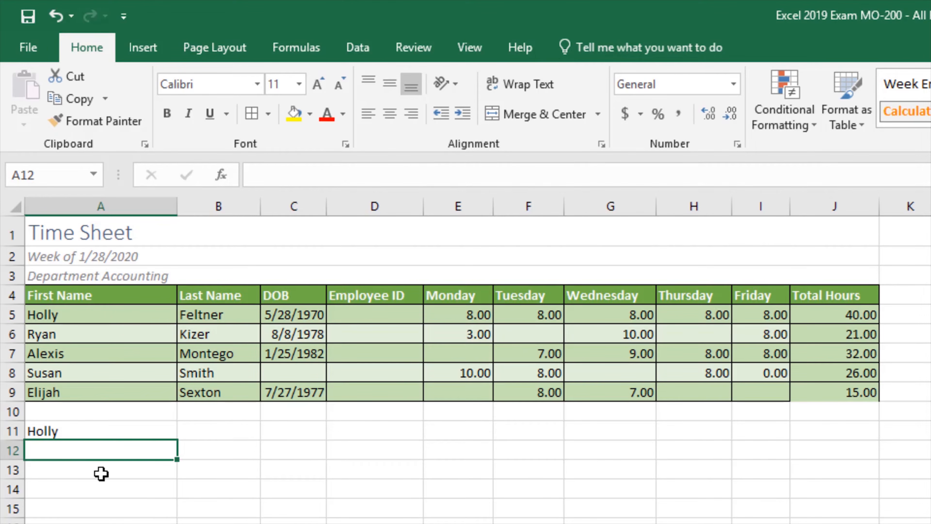
- Try filling the relative formula in A11 down to A14, and undo the fill
{"action": "left_click", "coordinate": [111, 429]}
{"action": "left_click_drag", "start_coordinate": [178, 440], "coordinate": [191, 506]}
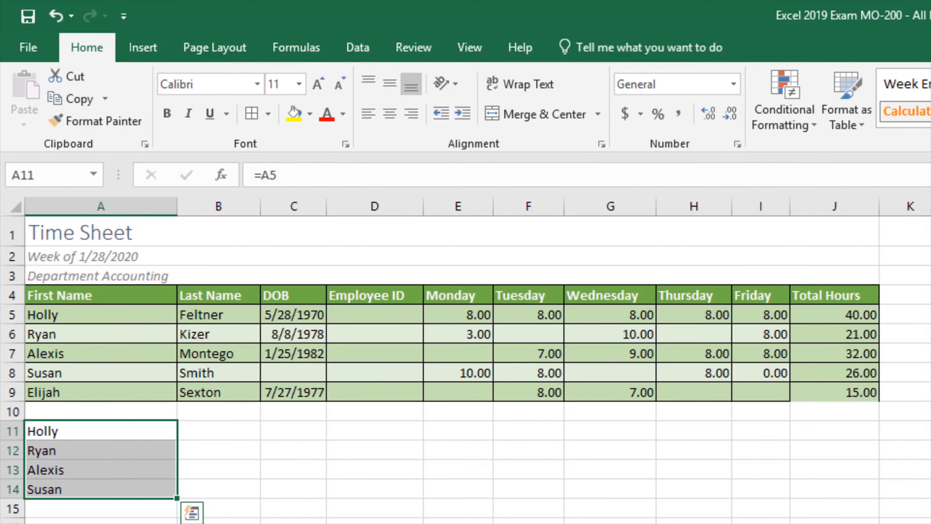
{"action": "key", "text": "ctrl+z"}
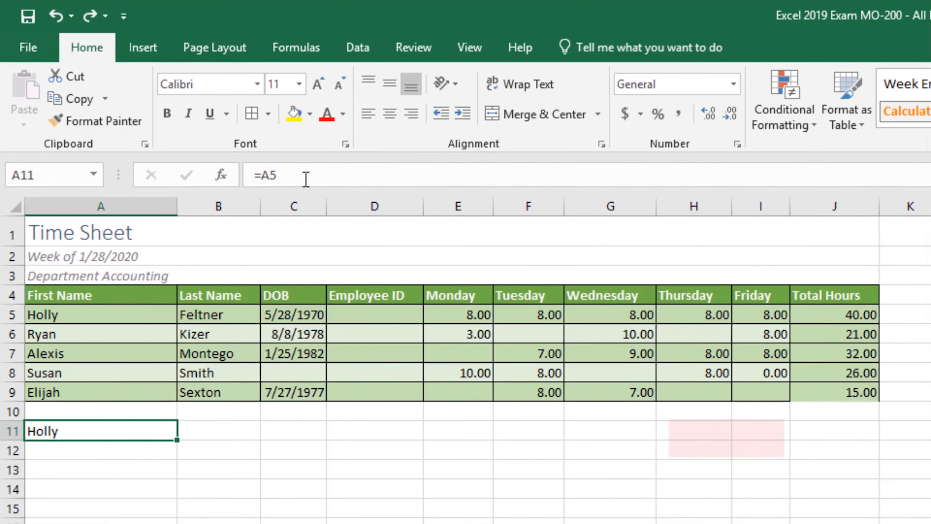
- Change the reference in A11's formula to the absolute reference $A$5
{"action": "left_click_drag", "start_coordinate": [293, 177], "coordinate": [263, 184]}
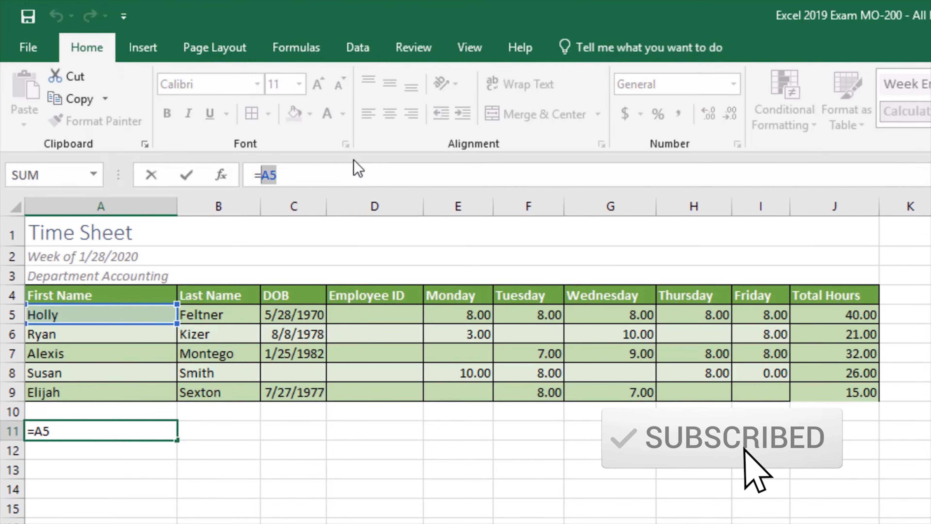
{"action": "key", "text": "F4"}
{"action": "key", "text": "F4"}
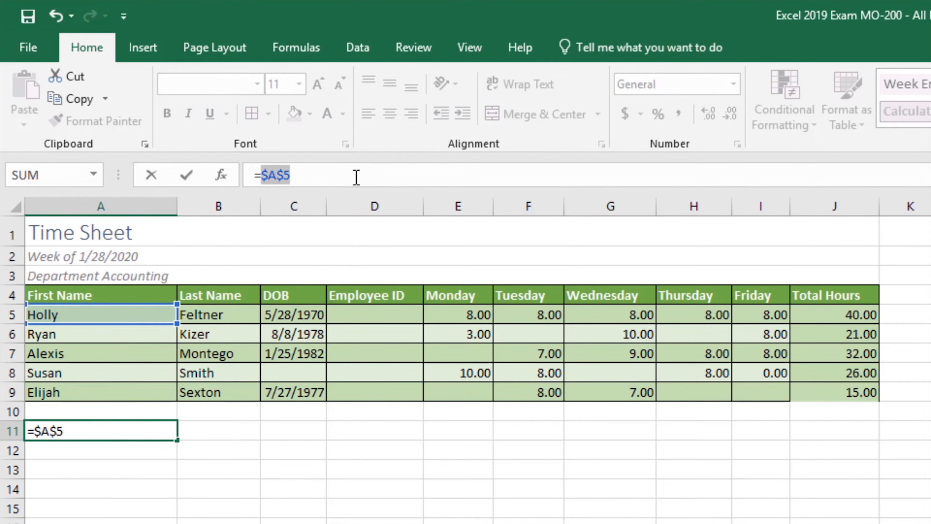
{"action": "key", "text": "Return"}
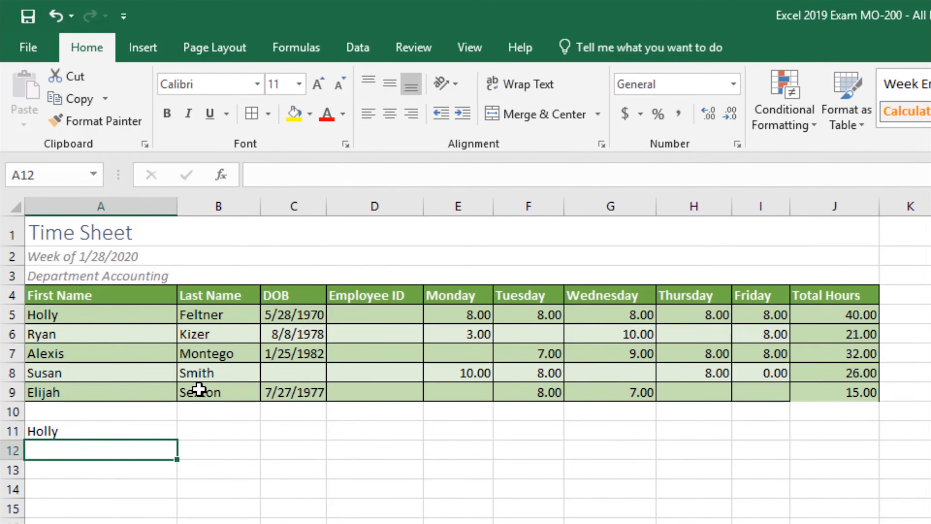
- Fill the absolute formula in A11 down to A14 and across to D11, and check the formula in C11
{"action": "left_click", "coordinate": [141, 430]}
{"action": "left_click_drag", "start_coordinate": [179, 441], "coordinate": [178, 498]}
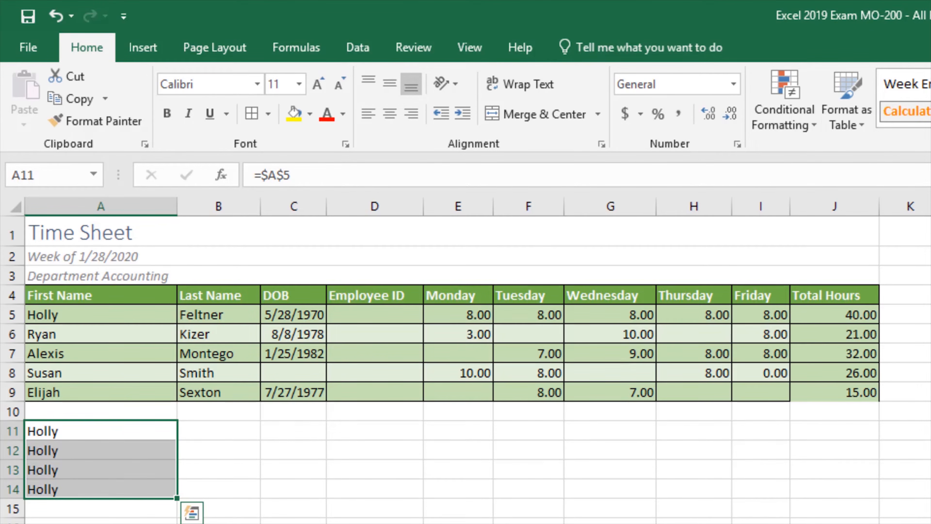
{"action": "left_click", "coordinate": [157, 427]}
{"action": "left_click_drag", "start_coordinate": [178, 438], "coordinate": [399, 451]}
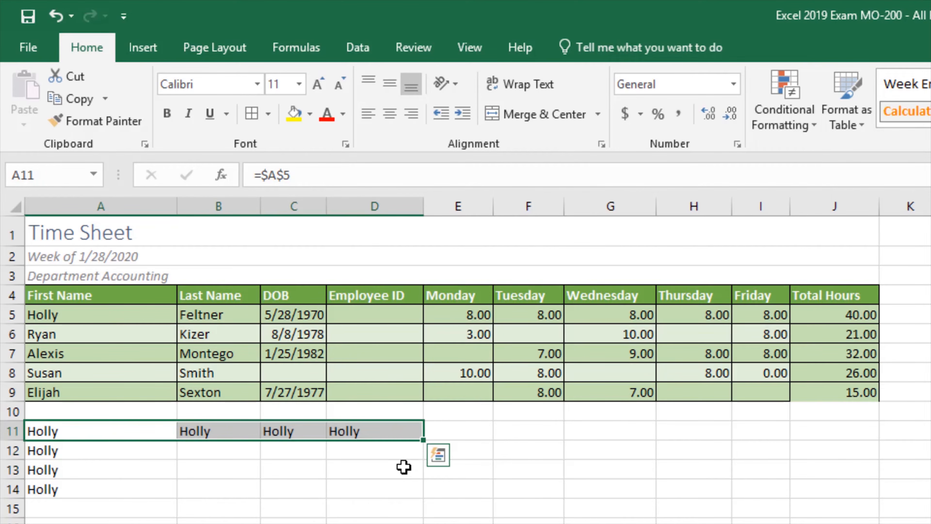
{"action": "left_click", "coordinate": [309, 433]}
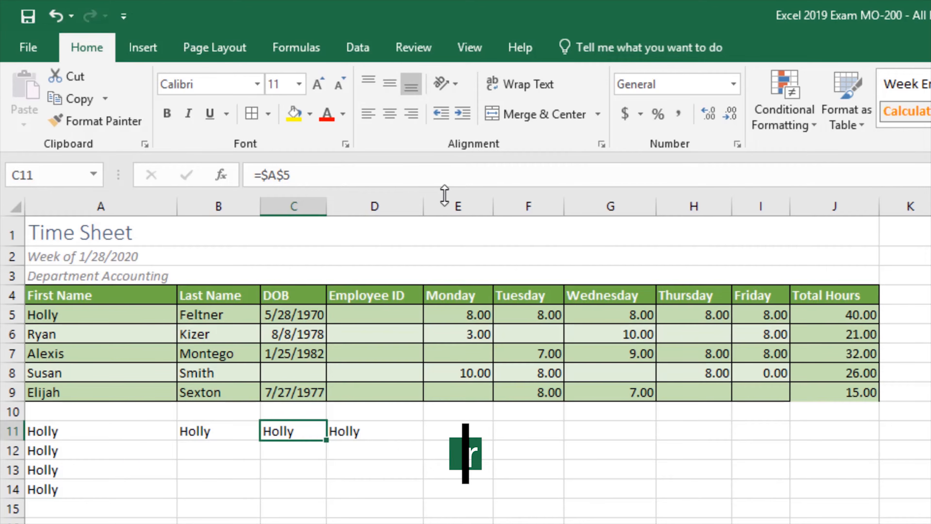
- Add an AutoSum of J5:J9 in J10, directly below the Total Hours column
{"action": "left_click", "coordinate": [838, 413]}
{"action": "key", "text": "alt+equal"}
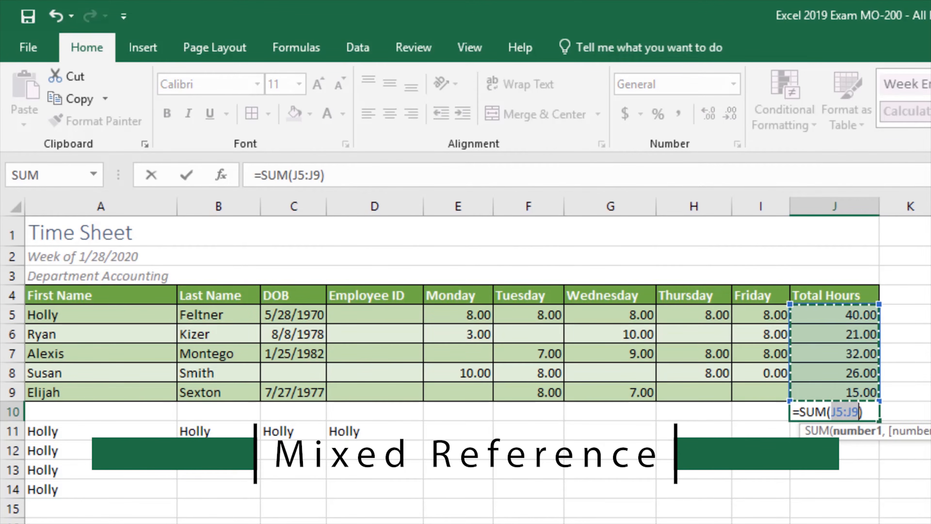
{"action": "key", "text": "Return"}
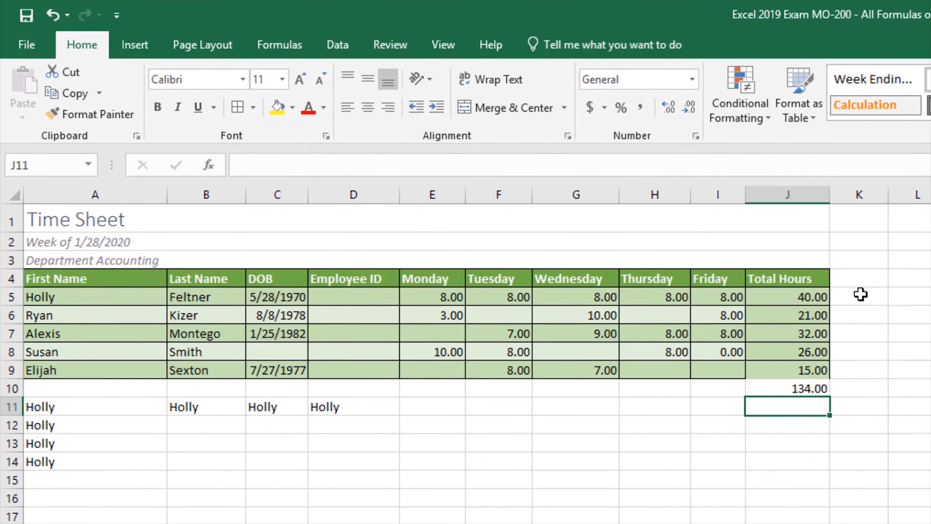
- Enter =J5/J$10 in K5, dividing the first employee's hours by the grand total with only the row locked
{"action": "left_click", "coordinate": [911, 313]}
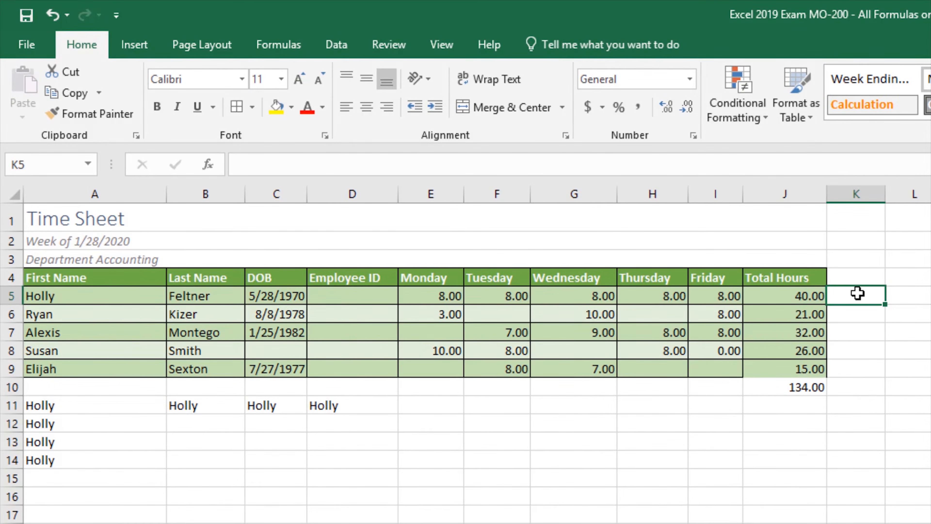
{"action": "type", "text": "="}
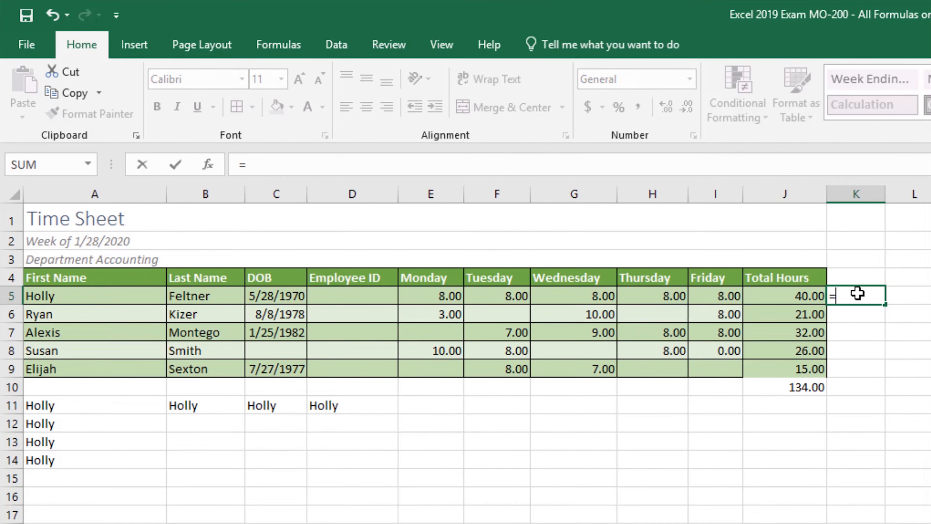
{"action": "left_click", "coordinate": [798, 297]}
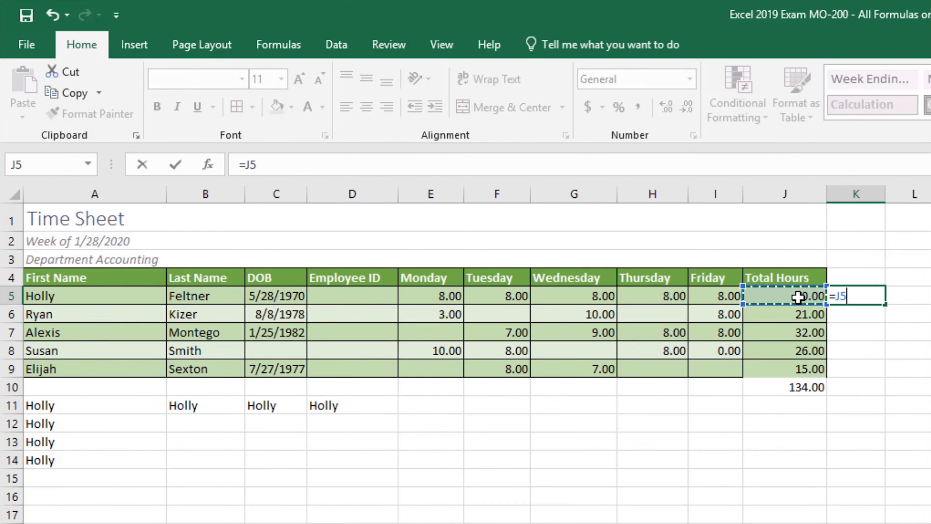
{"action": "type", "text": "/"}
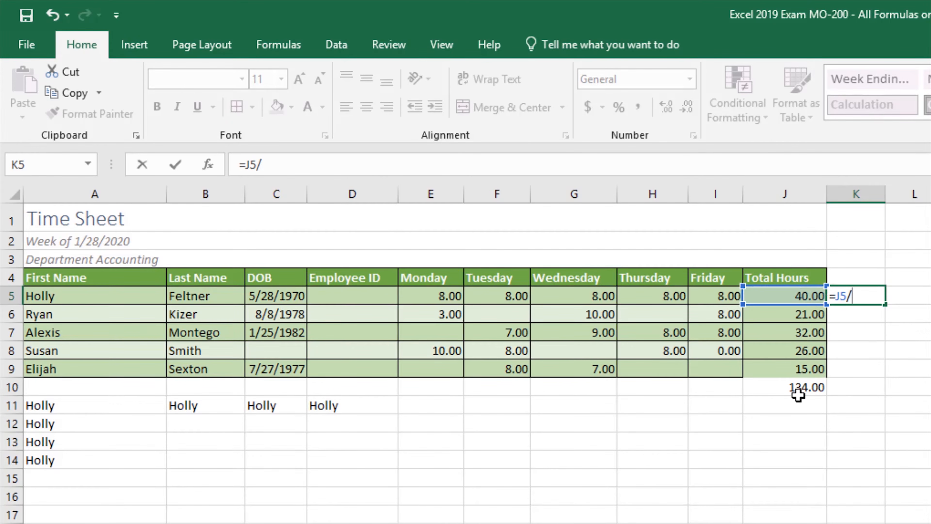
{"action": "left_click", "coordinate": [798, 387]}
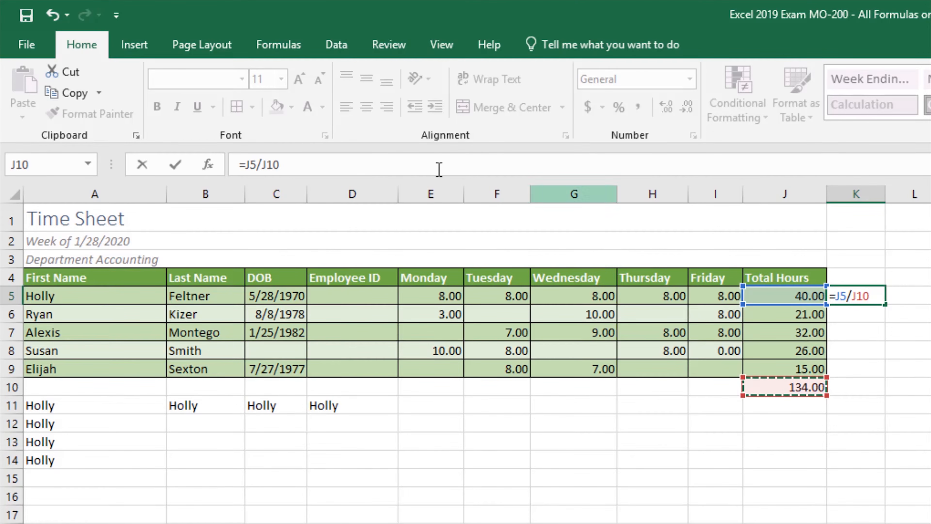
{"action": "left_click_drag", "start_coordinate": [280, 165], "coordinate": [260, 165]}
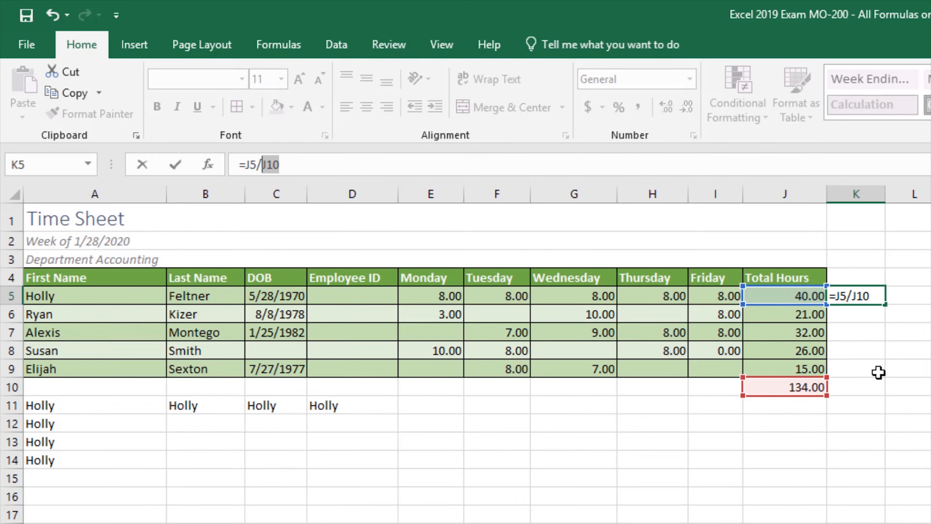
{"action": "key", "text": "F4"}
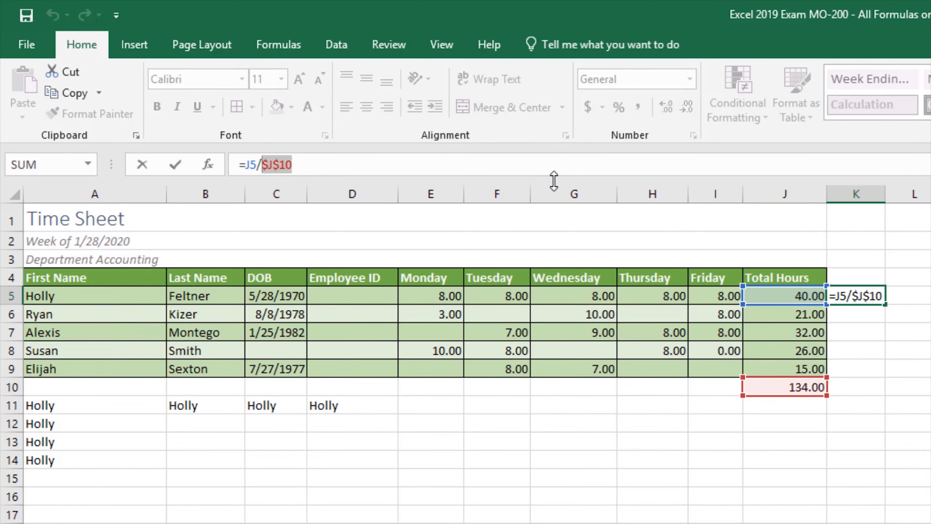
{"action": "key", "text": "F4"}
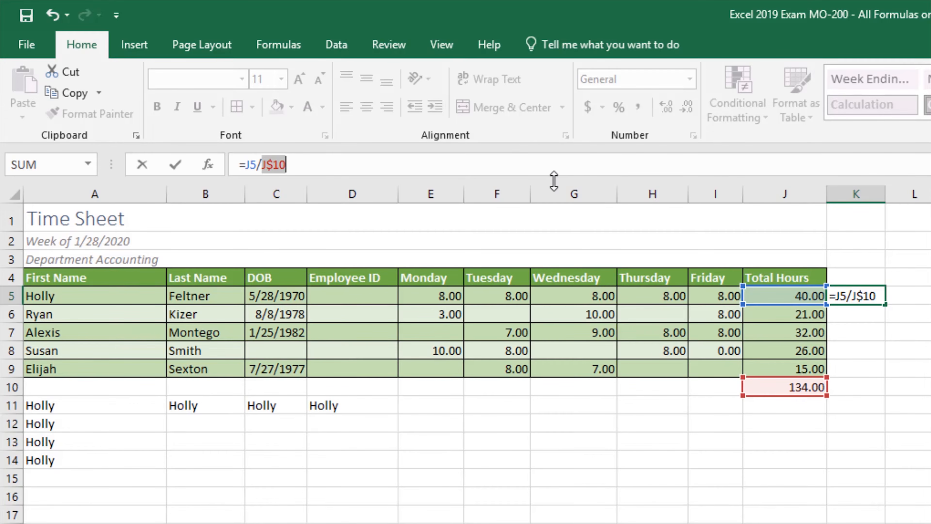
{"action": "key", "text": "Return"}
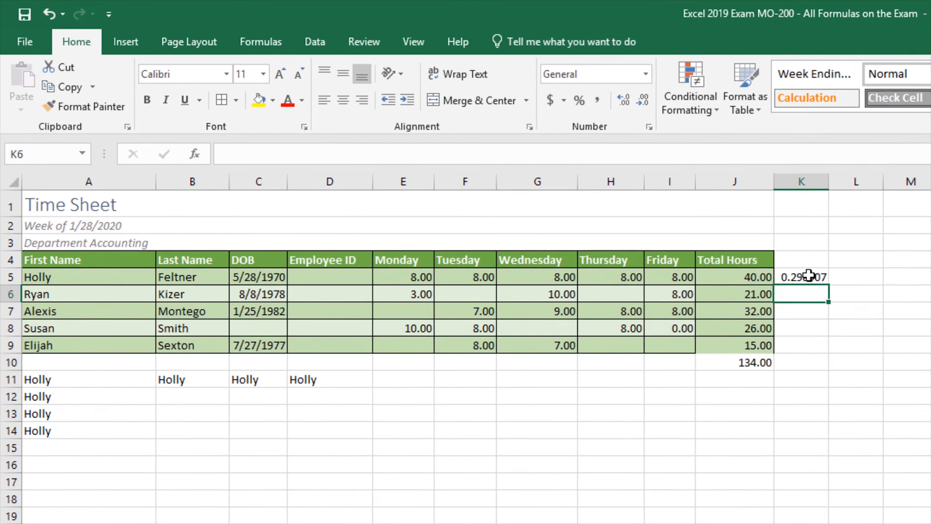
- Fill the mixed-reference formula from K5 across to M5 and compare the references in K5 and L5
{"action": "left_click", "coordinate": [860, 296]}
{"action": "left_click_drag", "start_coordinate": [885, 304], "coordinate": [904, 279]}
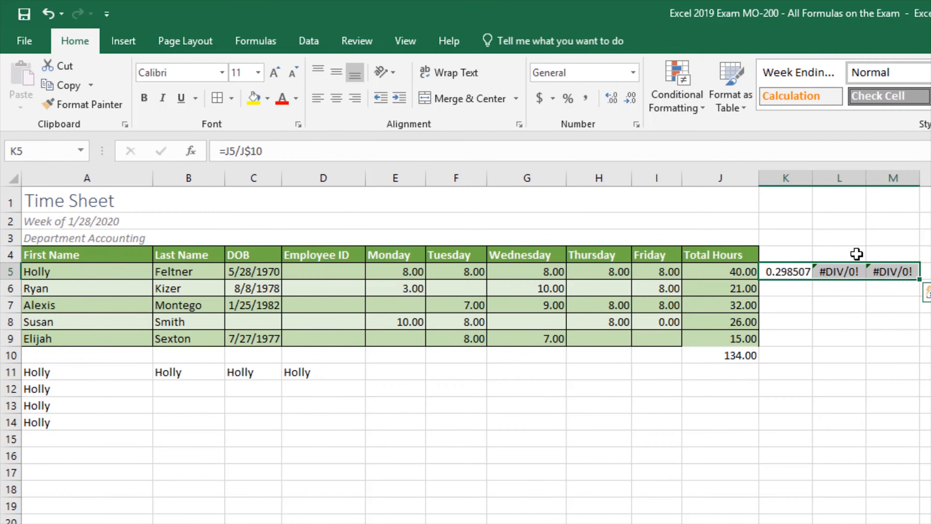
{"action": "left_click", "coordinate": [840, 273]}
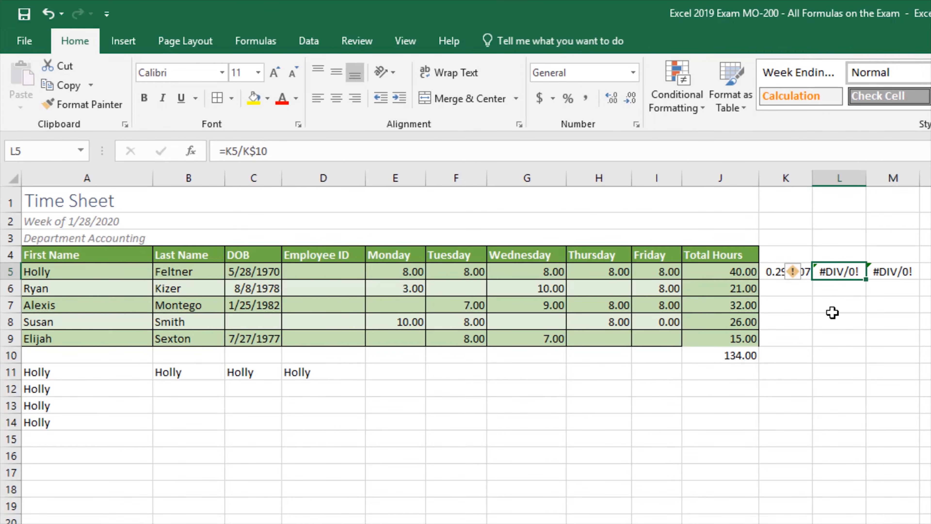
{"action": "left_click", "coordinate": [767, 274]}
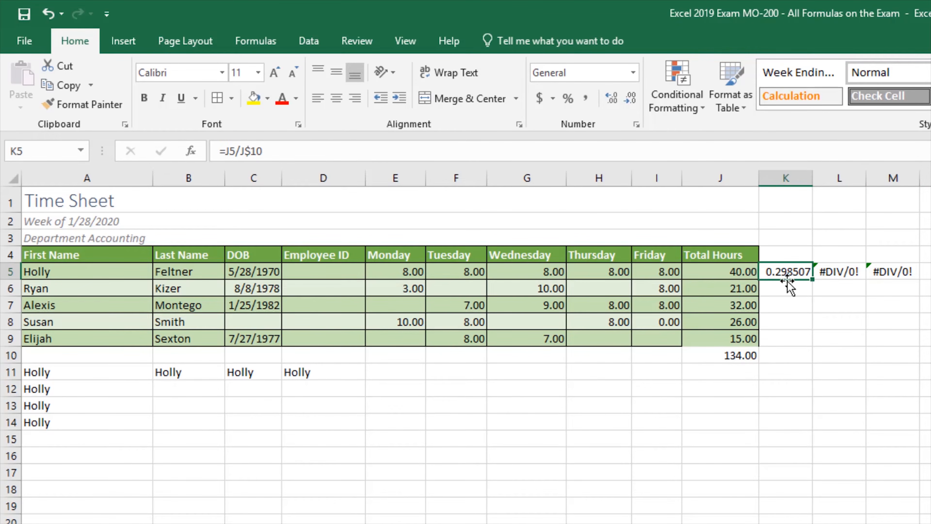
{"action": "left_click", "coordinate": [852, 273]}
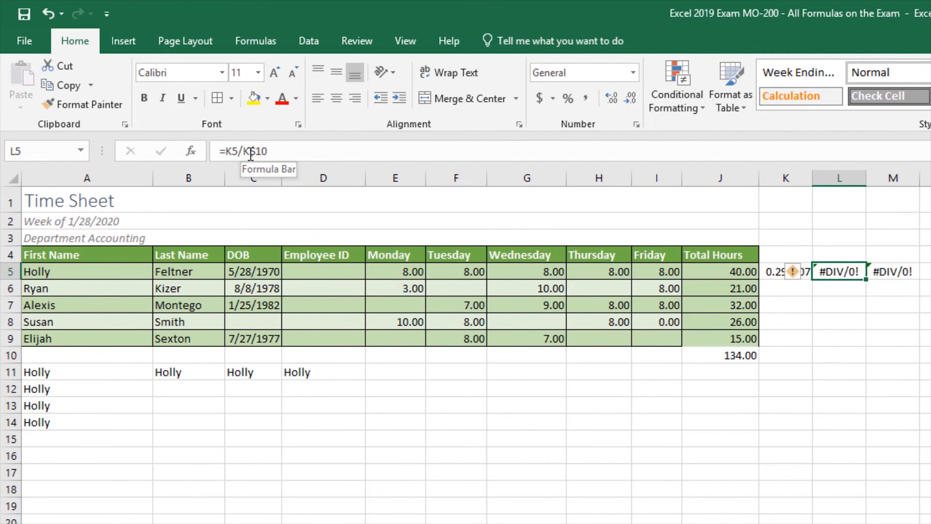
- Examine which cells the L5 formula refers to, and undo the fill across L5:M5
{"action": "left_click", "coordinate": [346, 153]}
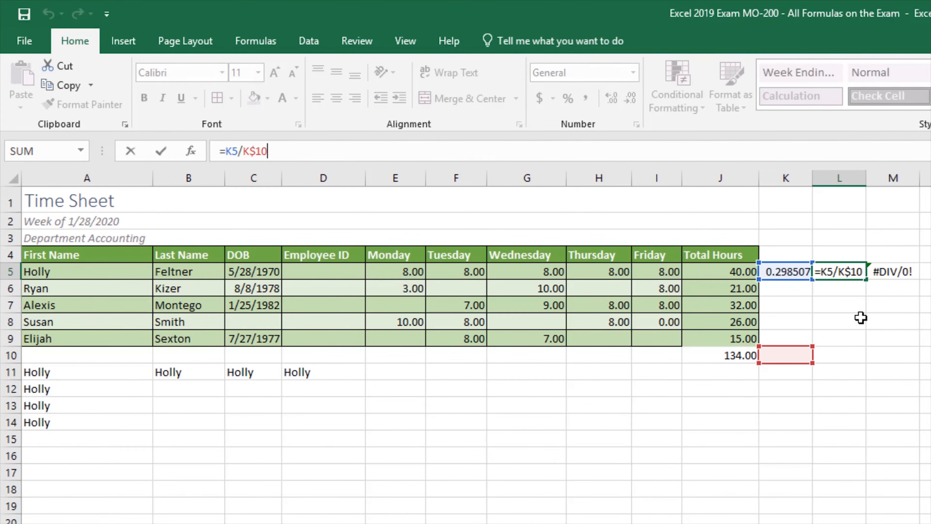
{"action": "left_click", "coordinate": [844, 299]}
{"action": "key", "text": "ctrl+z"}
- Try filling the row-locked formula from K5 down to K9 and check the references in K6
{"action": "left_click_drag", "start_coordinate": [815, 280], "coordinate": [817, 343]}
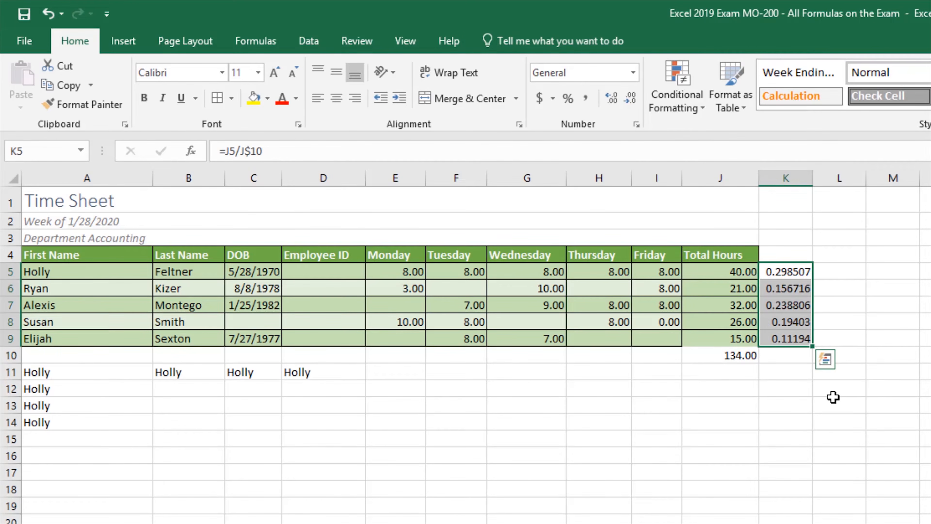
{"action": "left_click", "coordinate": [780, 288]}
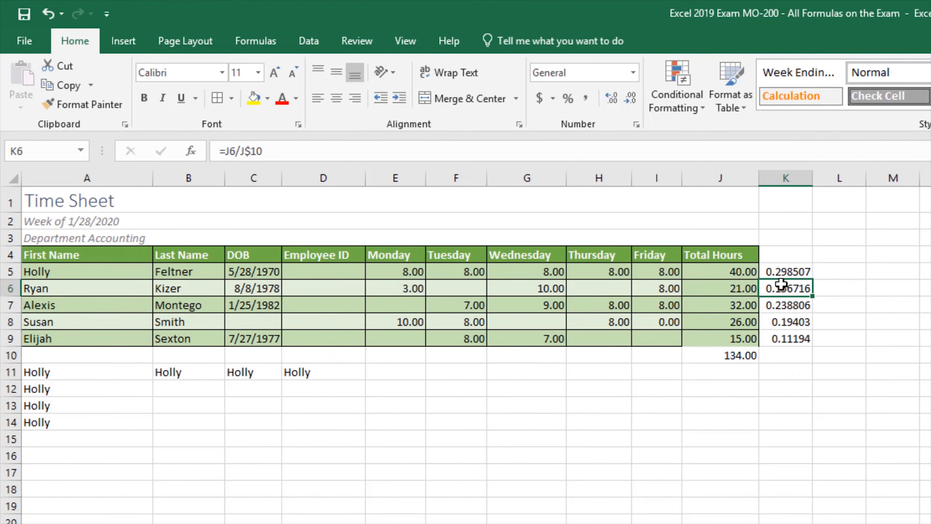
{"action": "key", "text": "ctrl+z"}
- Change the divisor in K5 to $J10 so that only the column is locked
{"action": "left_click", "coordinate": [243, 151]}
{"action": "double_click", "coordinate": [237, 151]}
{"action": "key", "text": "F4"}
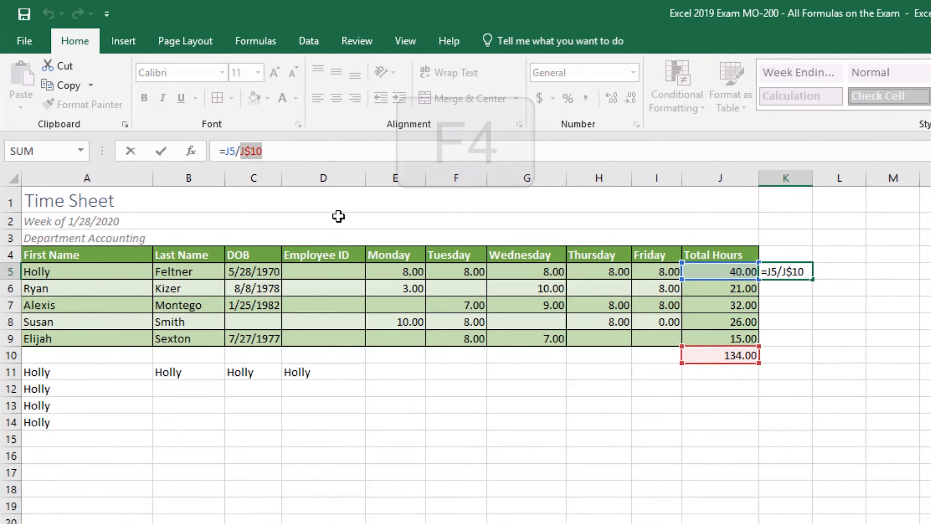
{"action": "key", "text": "F4"}
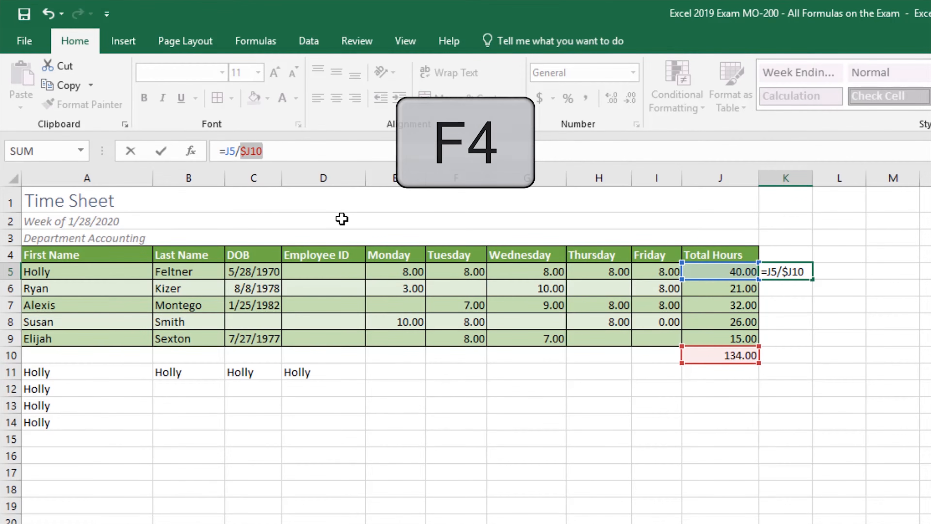
{"action": "key", "text": "Return"}
- Fill the column-locked formula from K5 down to K8 and check the references in K6 and K7
{"action": "left_click", "coordinate": [797, 274]}
{"action": "left_click_drag", "start_coordinate": [813, 280], "coordinate": [806, 328]}
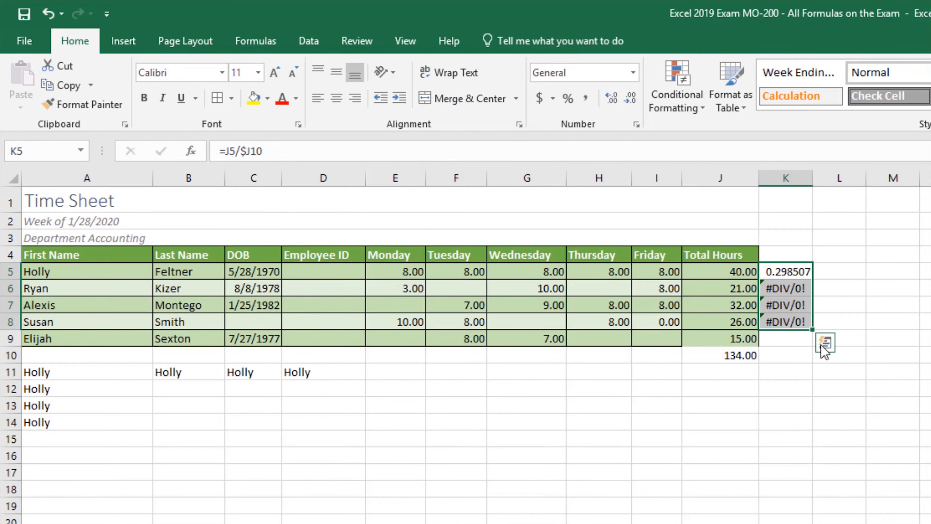
{"action": "left_click", "coordinate": [795, 292]}
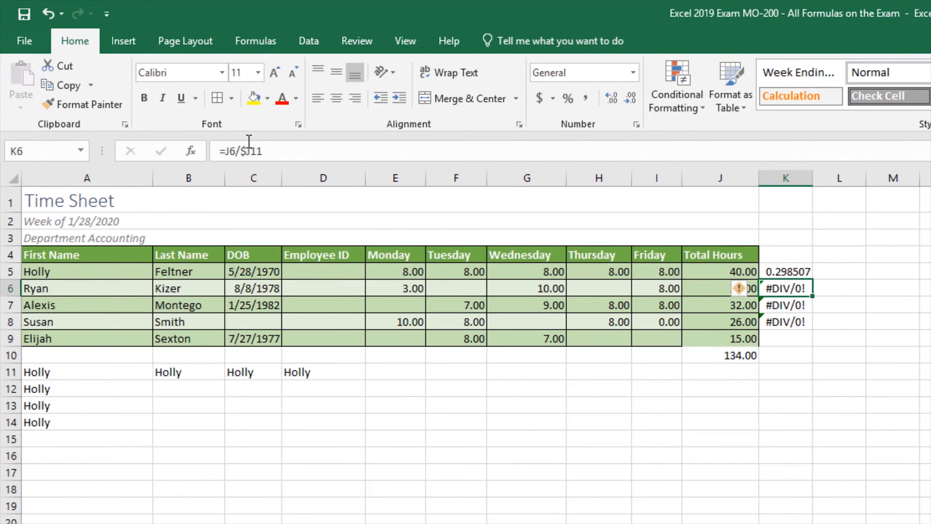
{"action": "left_click", "coordinate": [780, 306]}
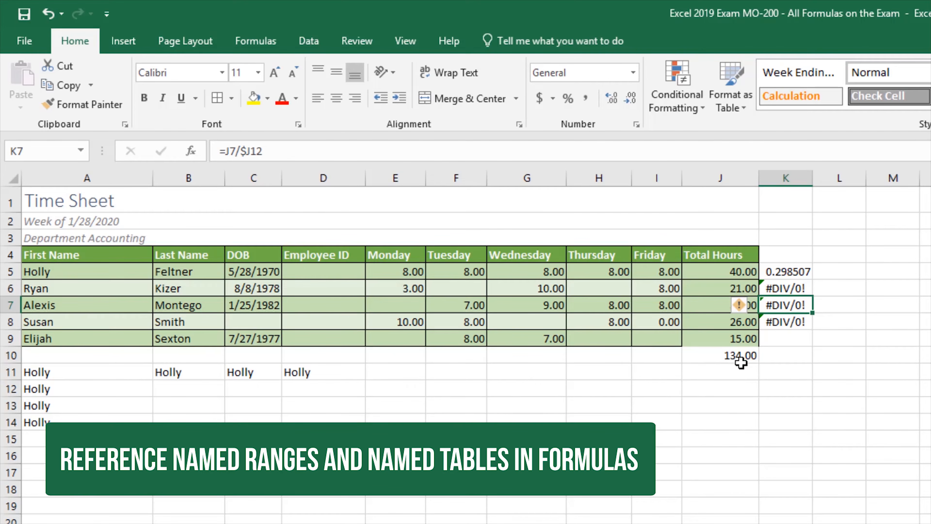
- Check the workbook's defined names and enter =SUM(Monday)/5 in E10, using the Monday named range
{"action": "left_click", "coordinate": [82, 151]}
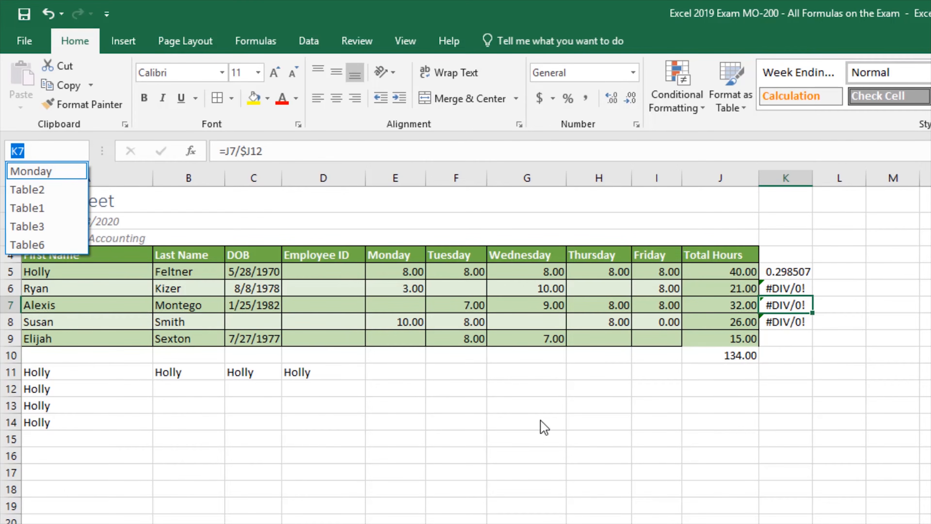
{"action": "left_click", "coordinate": [415, 365]}
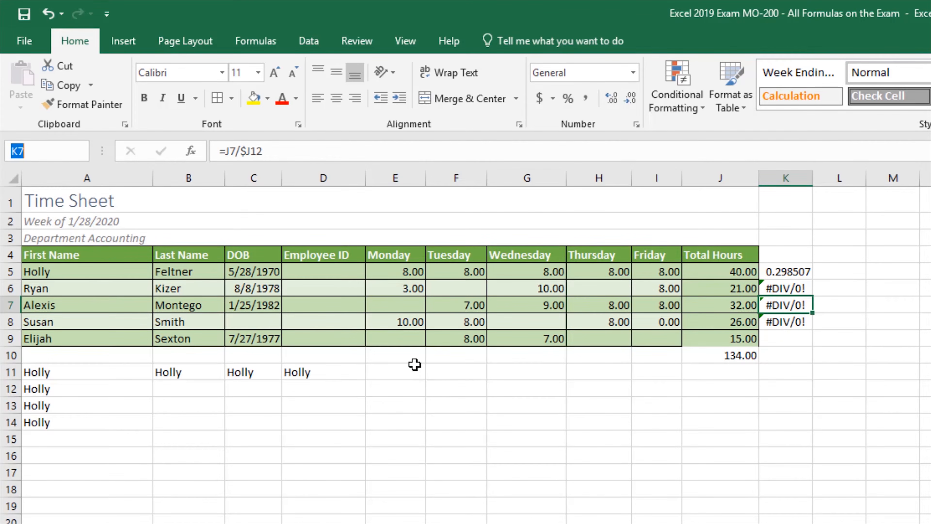
{"action": "left_click", "coordinate": [406, 354]}
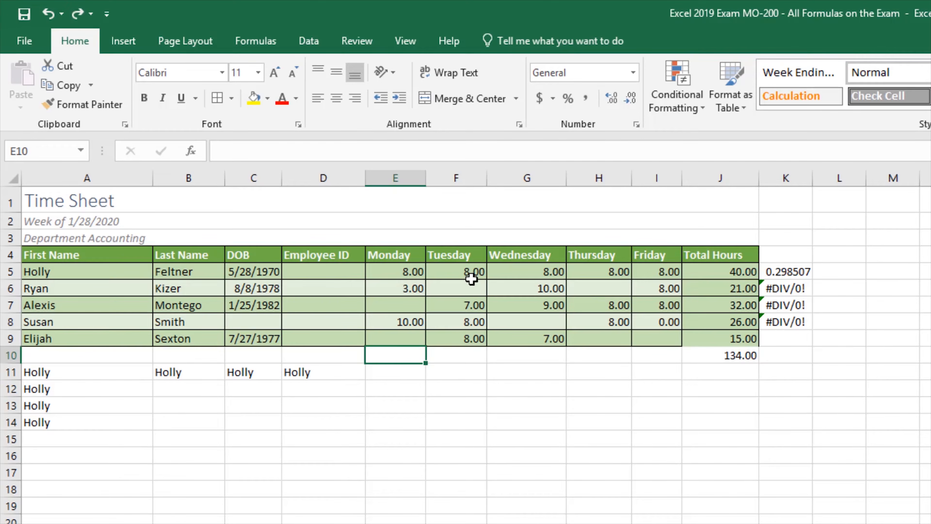
{"action": "type", "text": "=sum("}
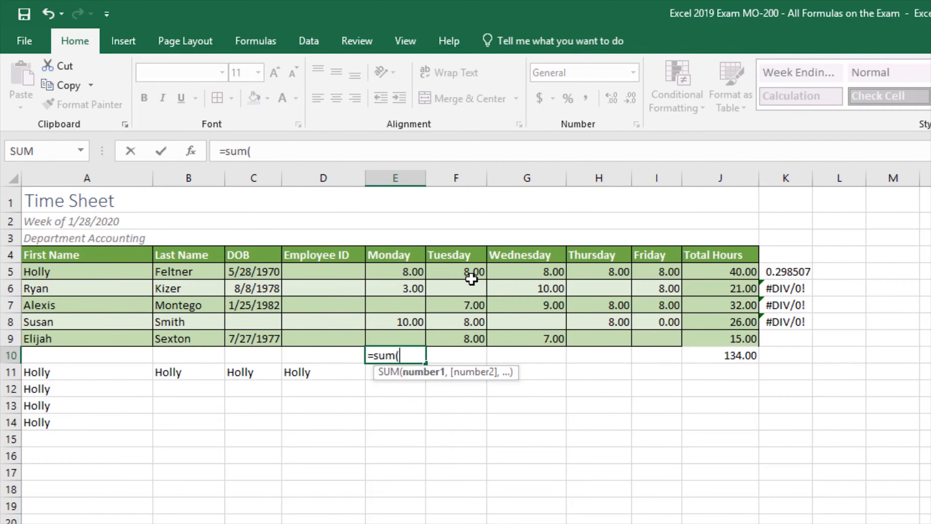
{"action": "type", "text": "monda"}
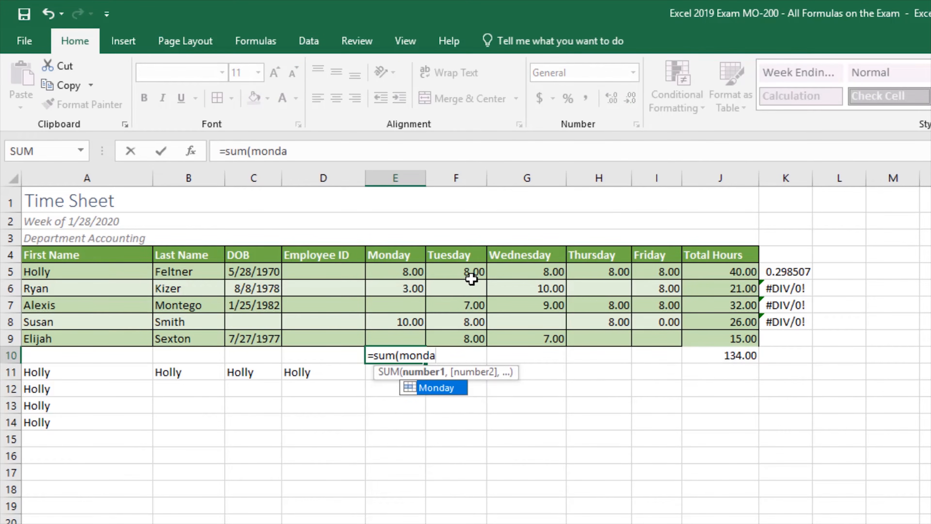
{"action": "key", "text": "Tab"}
{"action": "type", "text": ")/5"}
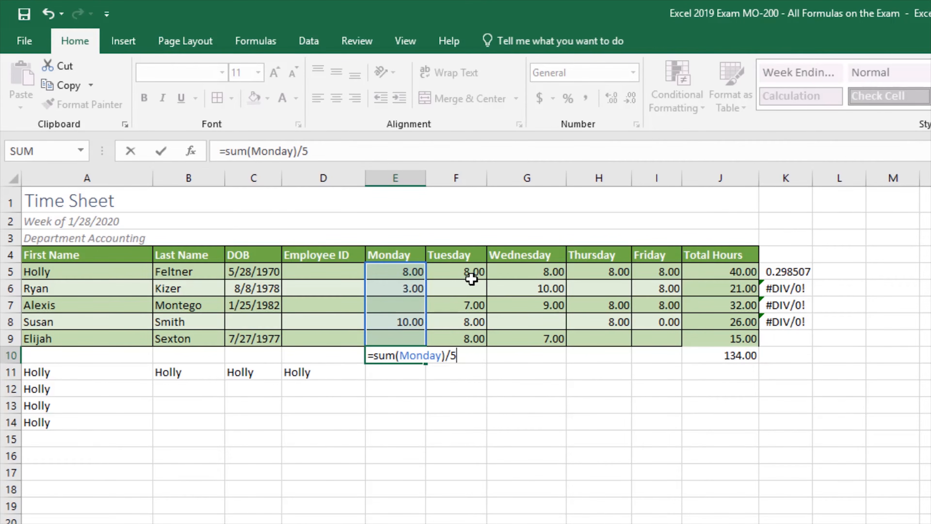
{"action": "key", "text": "Return"}
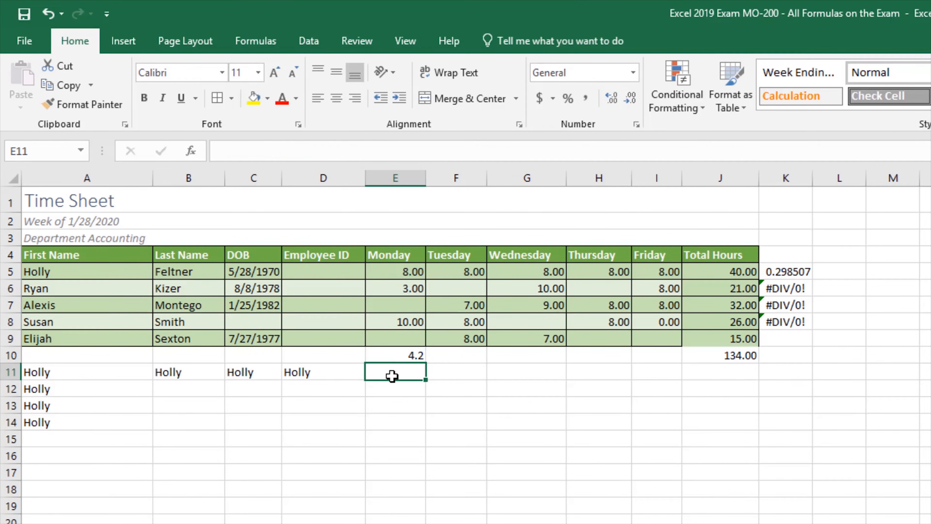
{"action": "left_click", "coordinate": [397, 355]}
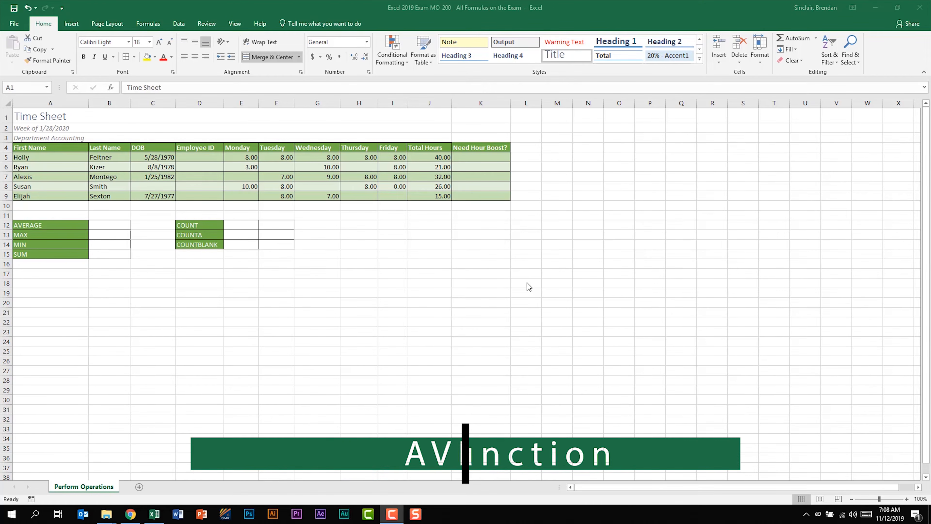
- Find the AVERAGE function by searching for "average" and insert it in B12 for the daily hours in E5:I9
{"action": "left_click", "coordinate": [110, 225]}
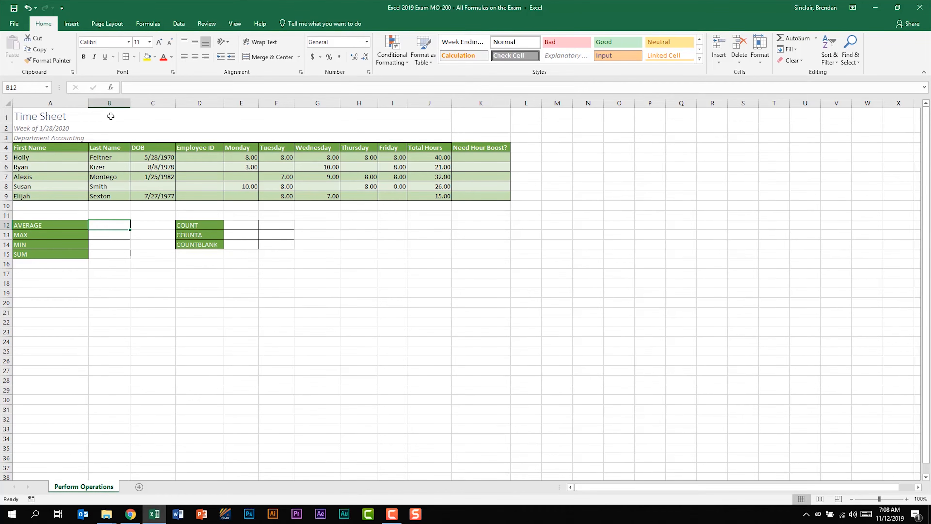
{"action": "left_click", "coordinate": [110, 86]}
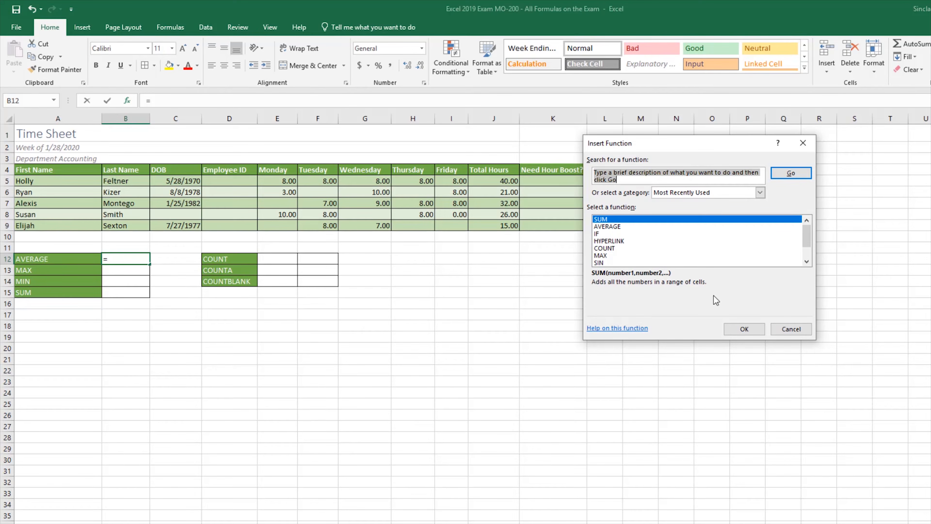
{"action": "type", "text": "average"}
{"action": "key", "text": "Return"}
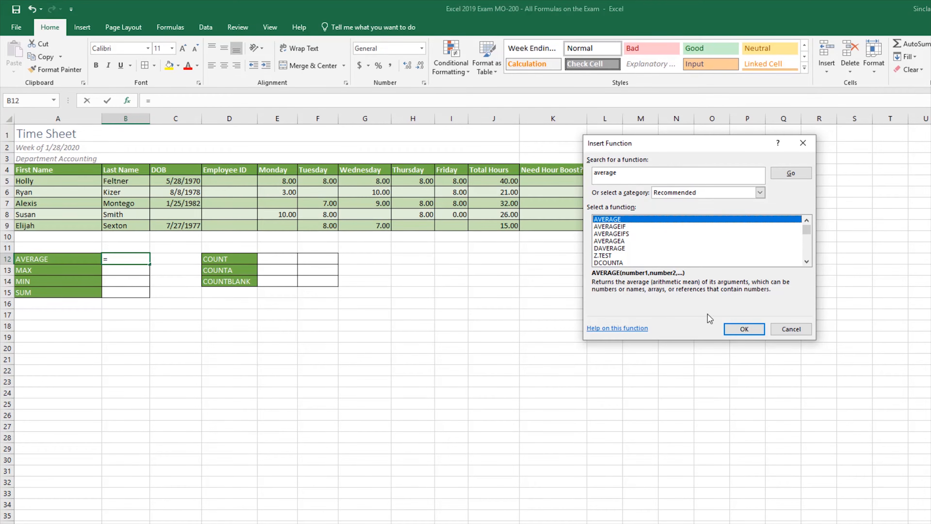
{"action": "left_click", "coordinate": [737, 326]}
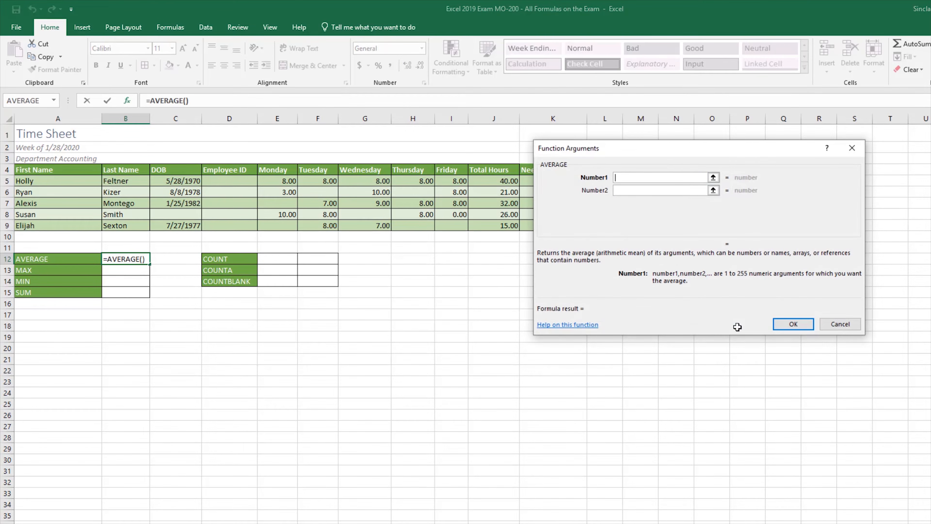
{"action": "left_click_drag", "start_coordinate": [674, 148], "coordinate": [734, 148]}
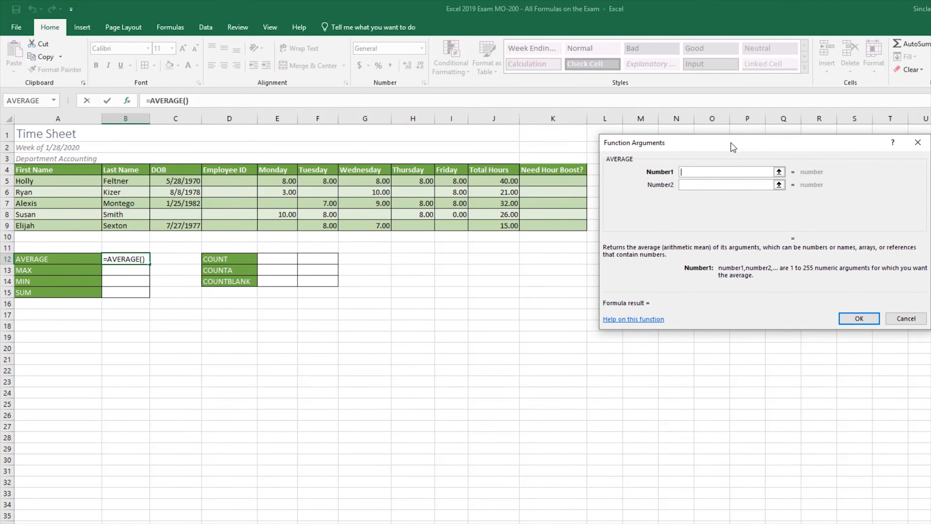
{"action": "left_click", "coordinate": [289, 180]}
{"action": "left_click_drag", "start_coordinate": [302, 196], "coordinate": [448, 222]}
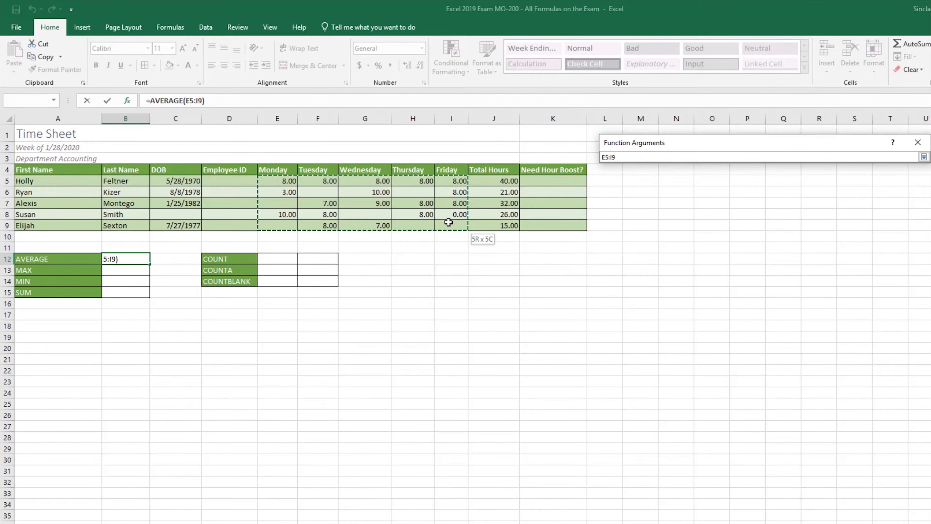
{"action": "left_click_drag", "start_coordinate": [448, 222], "coordinate": [449, 222]}
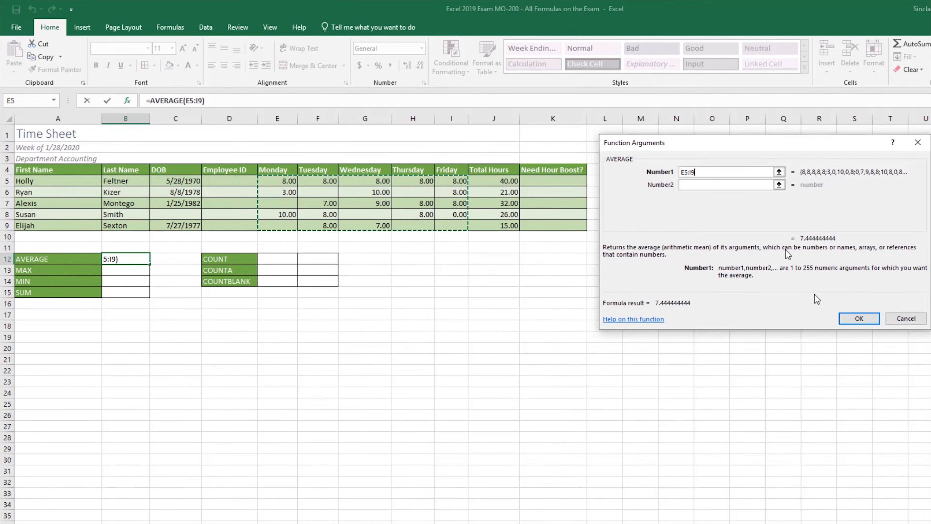
{"action": "left_click", "coordinate": [864, 318]}
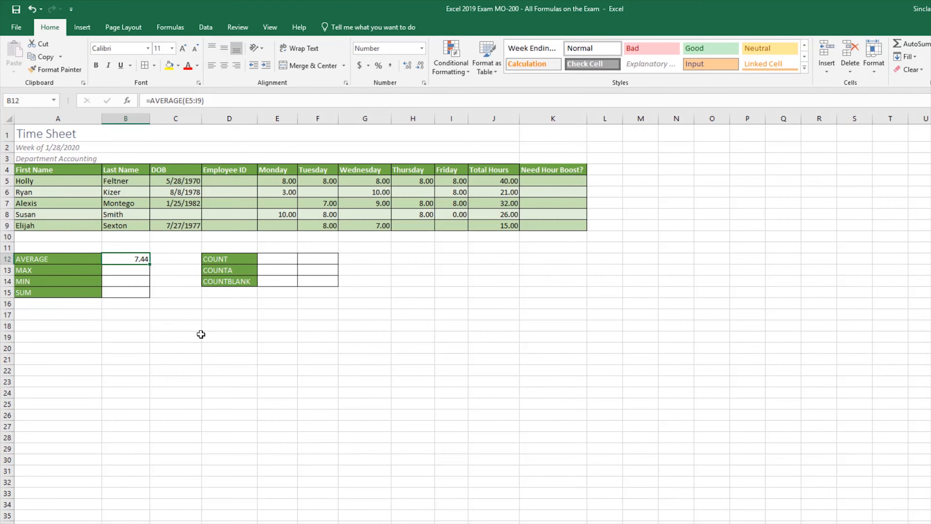
- Find the MAX function by searching for "max" and insert it in B13 for the range E5:I9
{"action": "key", "text": "Down"}
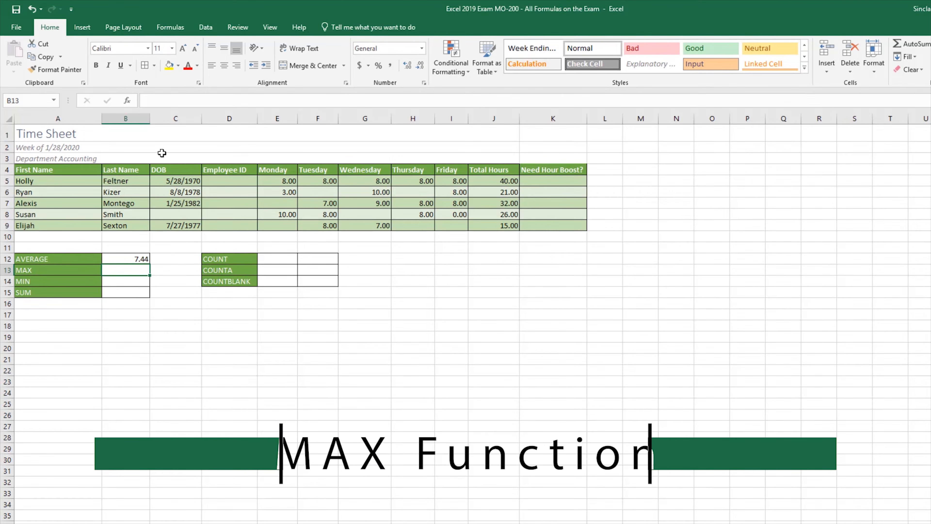
{"action": "left_click", "coordinate": [126, 100]}
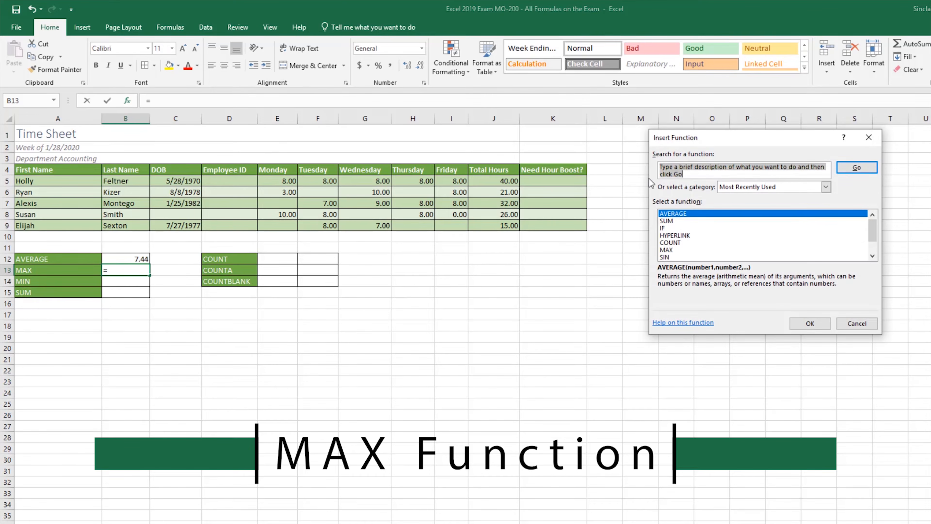
{"action": "type", "text": "max"}
{"action": "key", "text": "Return"}
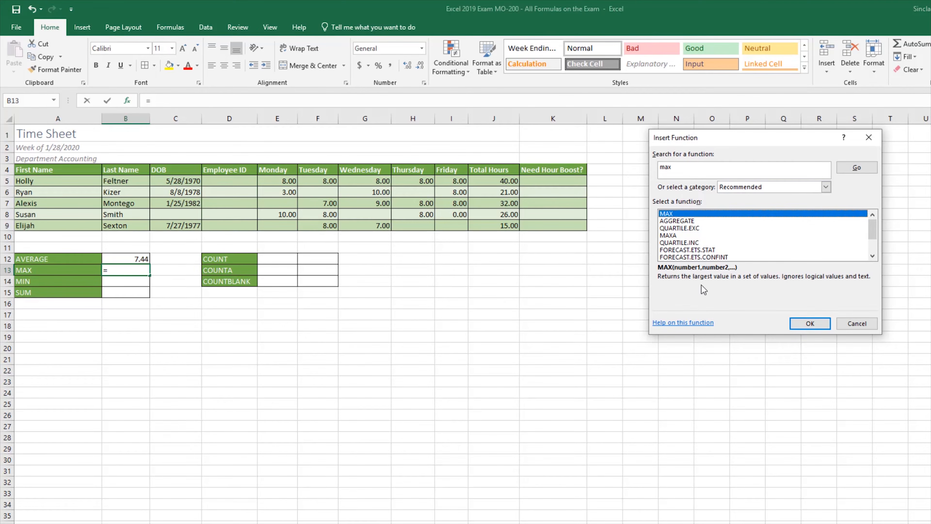
{"action": "left_click", "coordinate": [802, 324]}
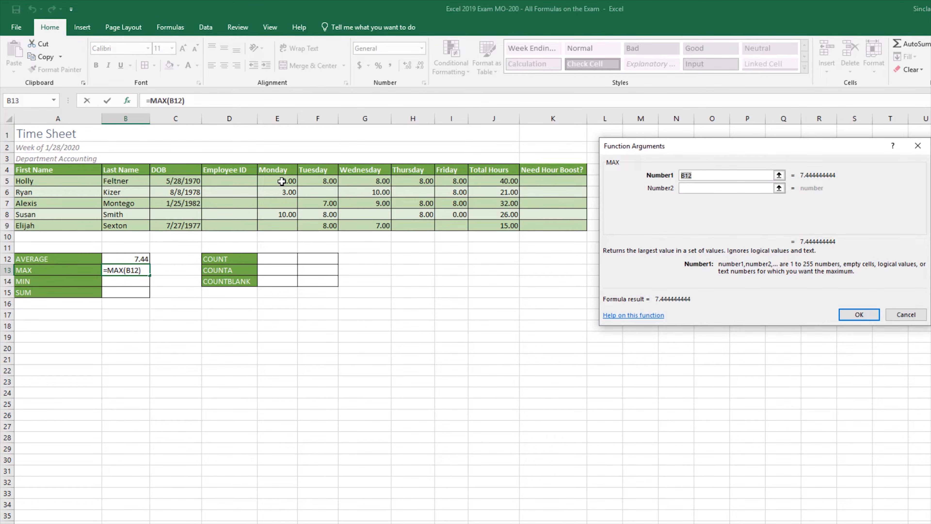
{"action": "left_click_drag", "start_coordinate": [285, 179], "coordinate": [464, 226]}
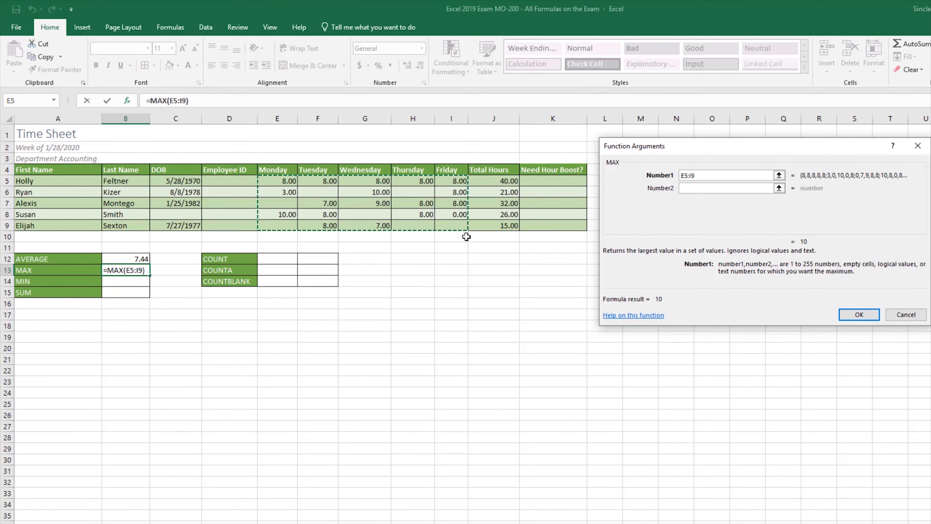
{"action": "left_click", "coordinate": [858, 314]}
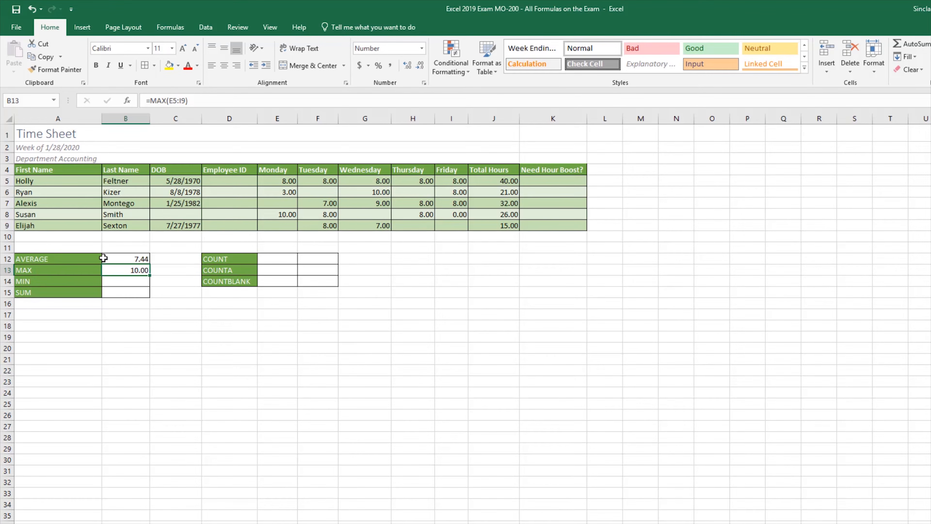
- Change the Wednesday hours in G6 to 11 to test the AVERAGE and MAX formulas
{"action": "left_click", "coordinate": [361, 191]}
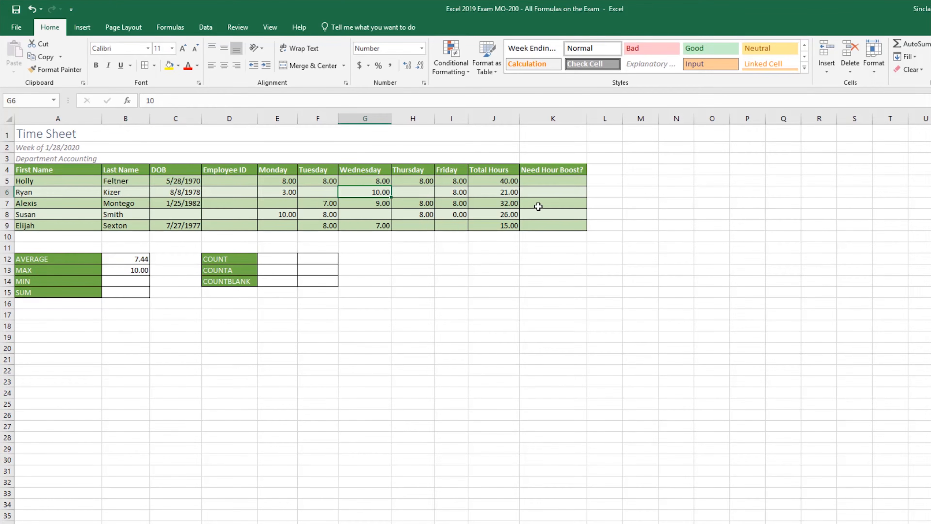
{"action": "type", "text": "11"}
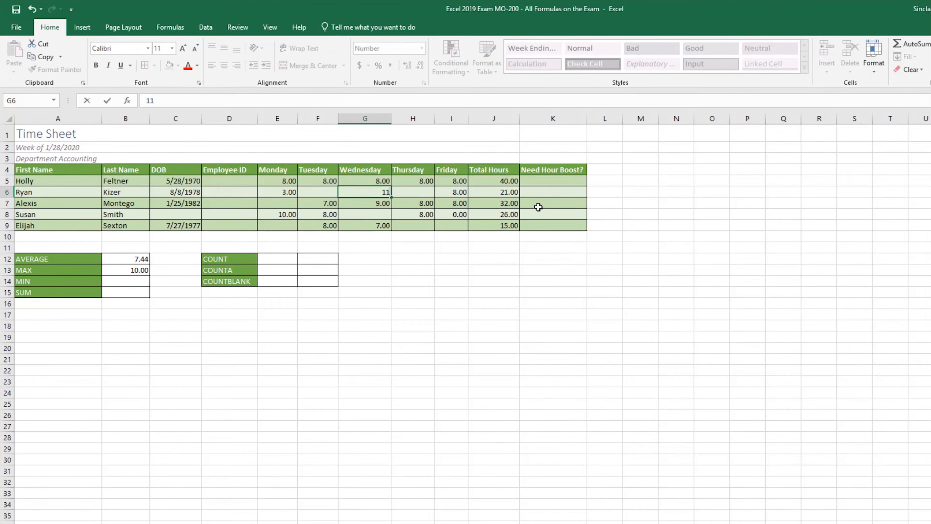
{"action": "key", "text": "Return"}
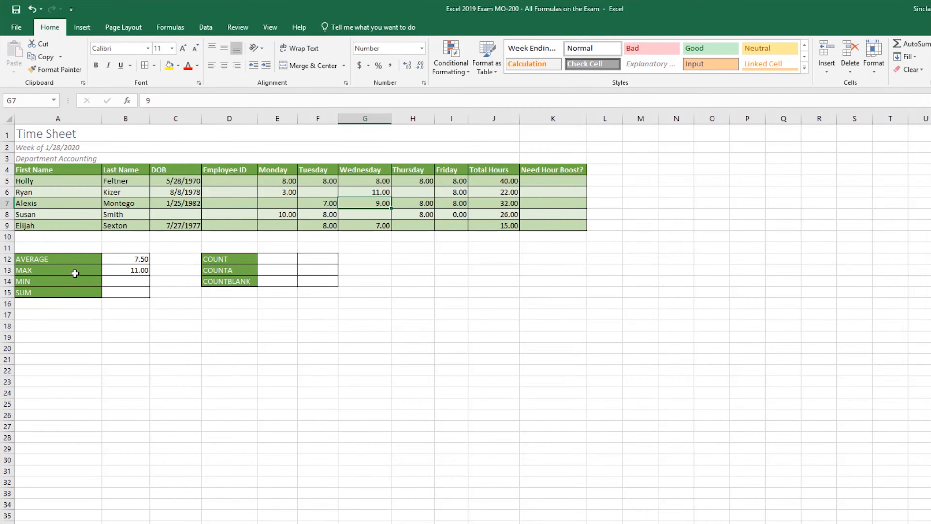
- Find the MIN function by searching for "min" and insert it in B14 for the range E5:I9
{"action": "left_click", "coordinate": [133, 285]}
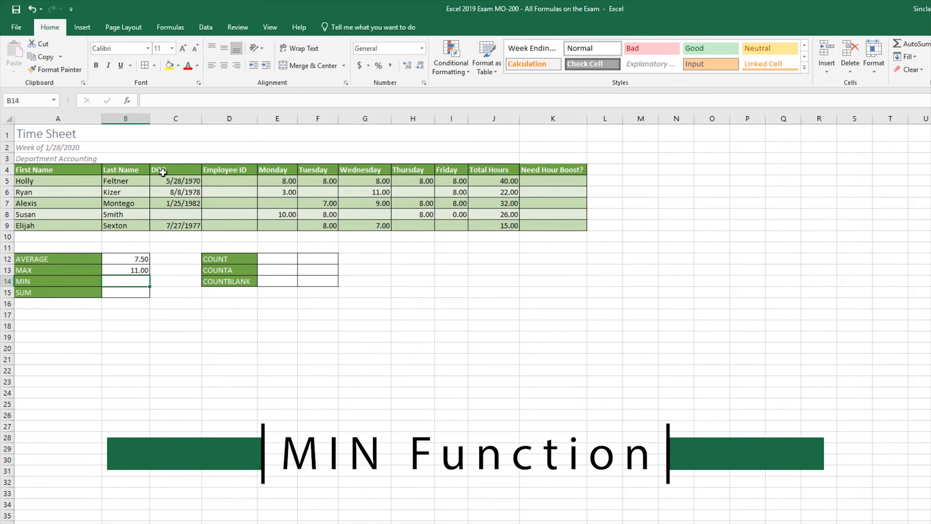
{"action": "left_click", "coordinate": [127, 101]}
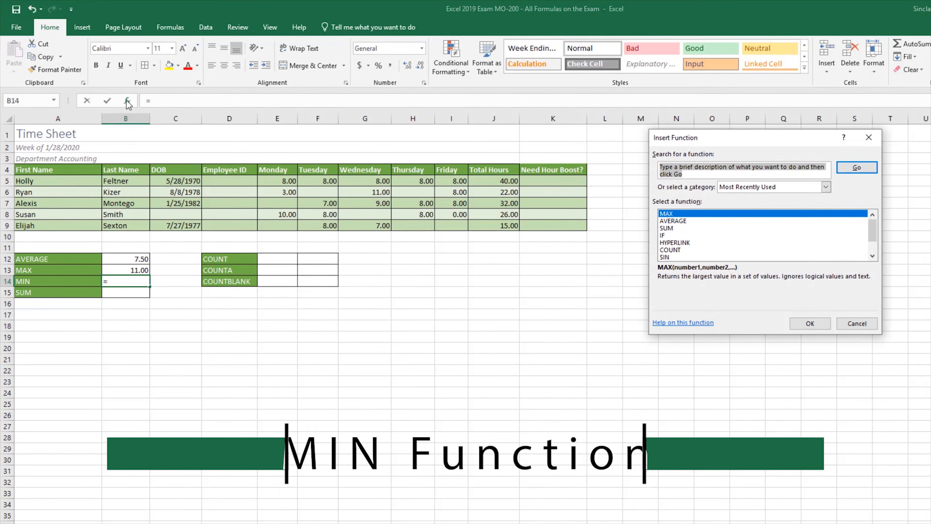
{"action": "type", "text": "min"}
{"action": "key", "text": "Return"}
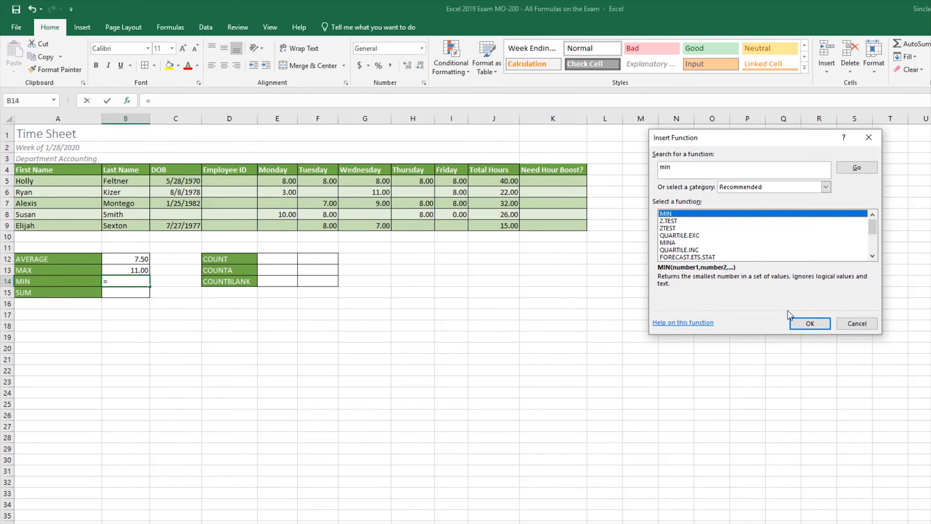
{"action": "left_click", "coordinate": [806, 323]}
{"action": "left_click_drag", "start_coordinate": [289, 182], "coordinate": [455, 229]}
{"action": "left_click", "coordinate": [856, 314]}
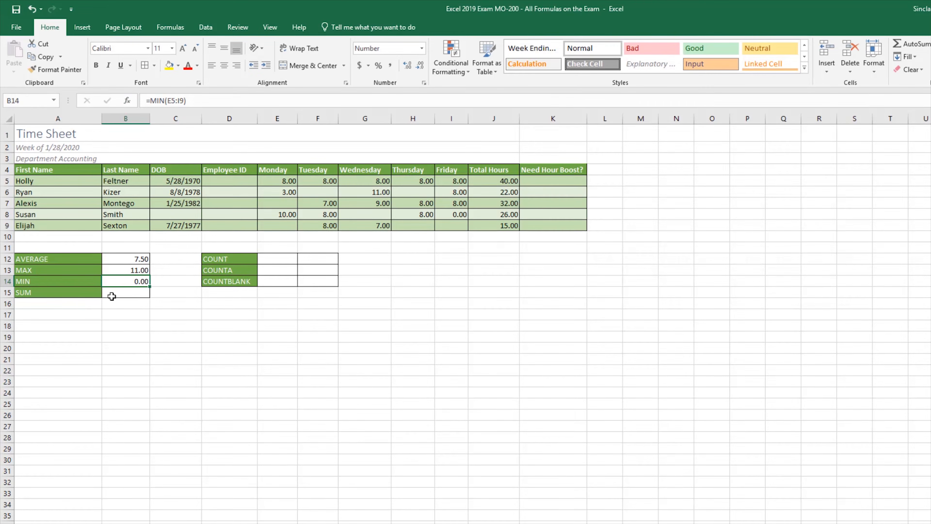
- Find the SUM function by searching for "sum" and insert it in B15 for the range E5:I9
{"action": "left_click", "coordinate": [133, 292]}
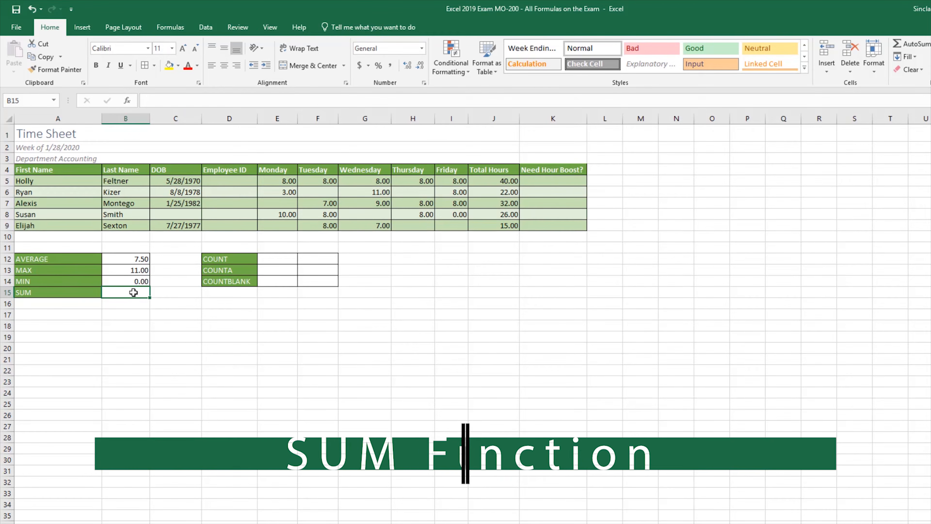
{"action": "left_click", "coordinate": [128, 100]}
{"action": "type", "text": "sum"}
{"action": "key", "text": "Return"}
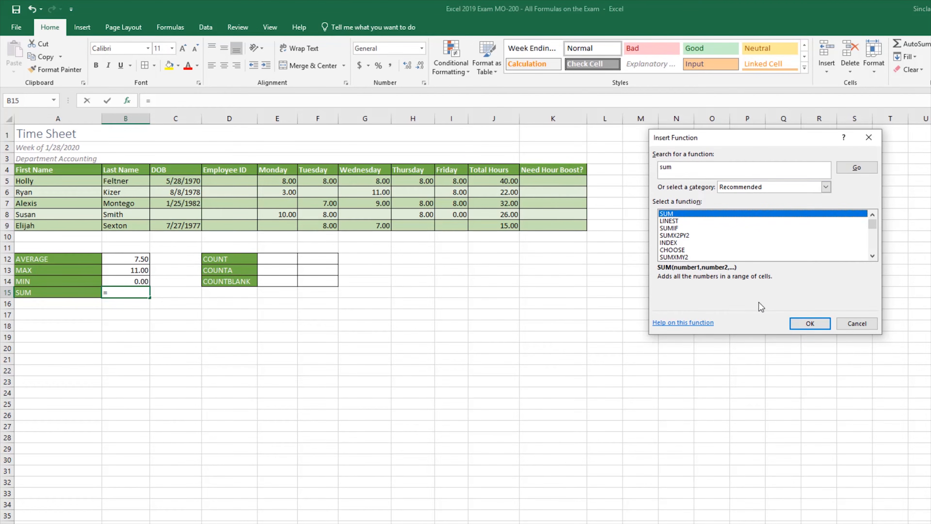
{"action": "left_click", "coordinate": [810, 324]}
{"action": "left_click_drag", "start_coordinate": [285, 180], "coordinate": [453, 230]}
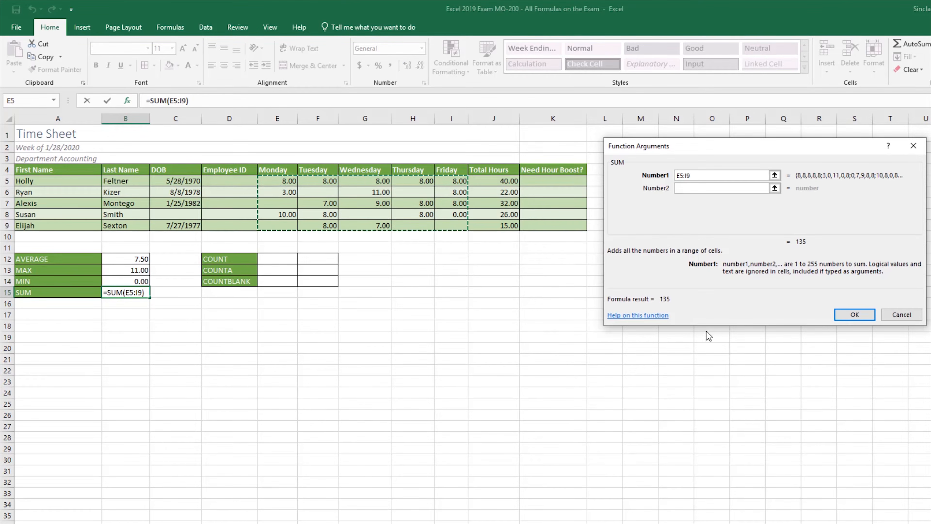
{"action": "left_click", "coordinate": [846, 315]}
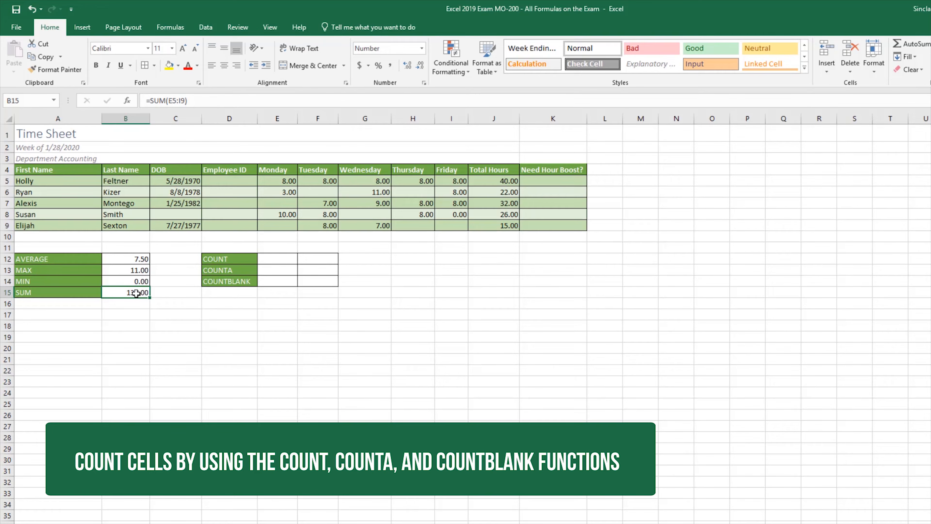
- Search for "count" and insert COUNT in E12 for the Monday named range, then compare it with the blank Monday cells
{"action": "left_click", "coordinate": [288, 257]}
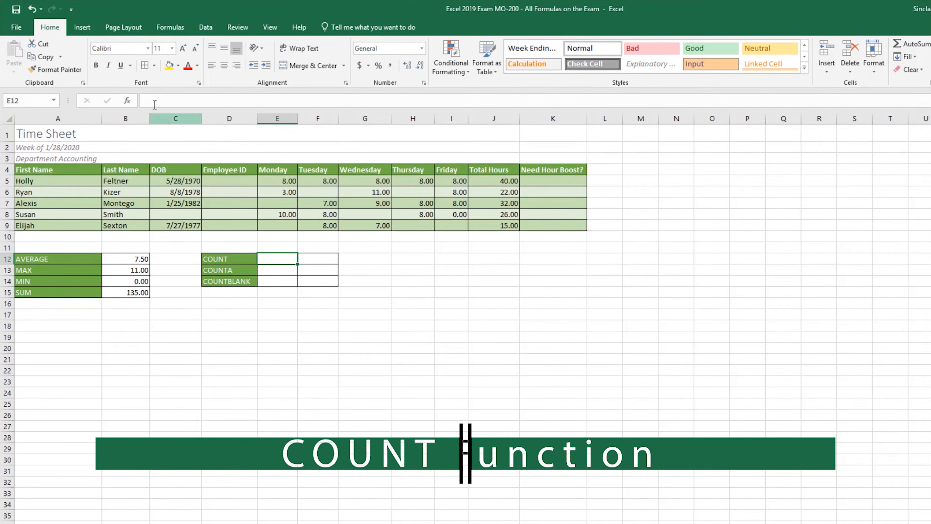
{"action": "left_click", "coordinate": [127, 100]}
{"action": "type", "text": "co"}
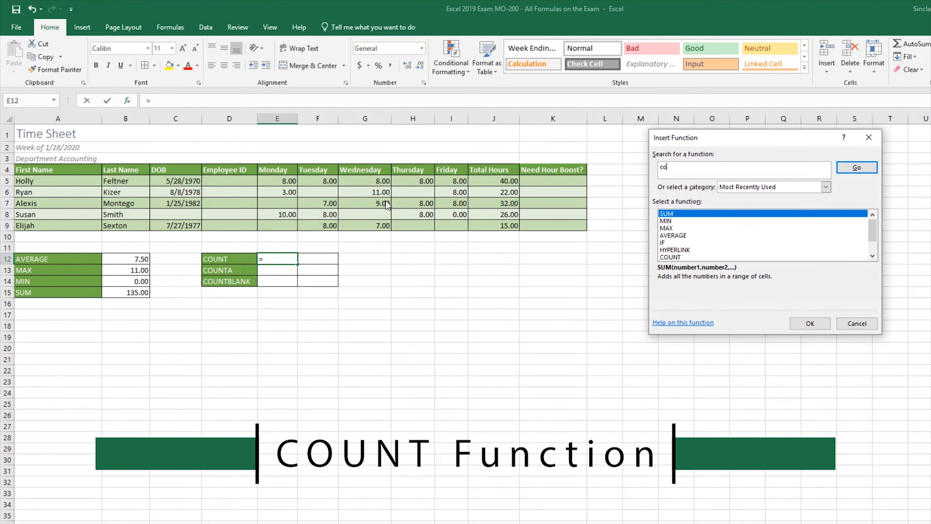
{"action": "type", "text": "unt"}
{"action": "key", "text": "Return"}
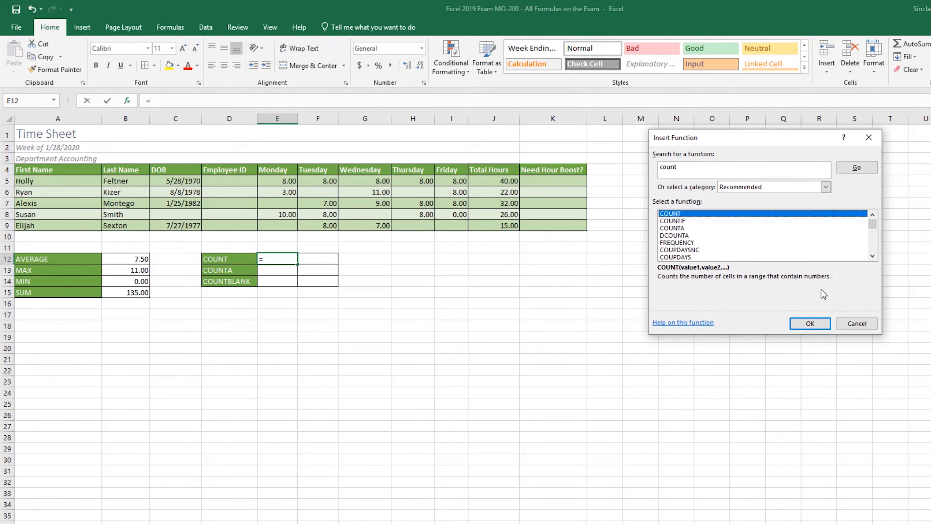
{"action": "left_click", "coordinate": [816, 323]}
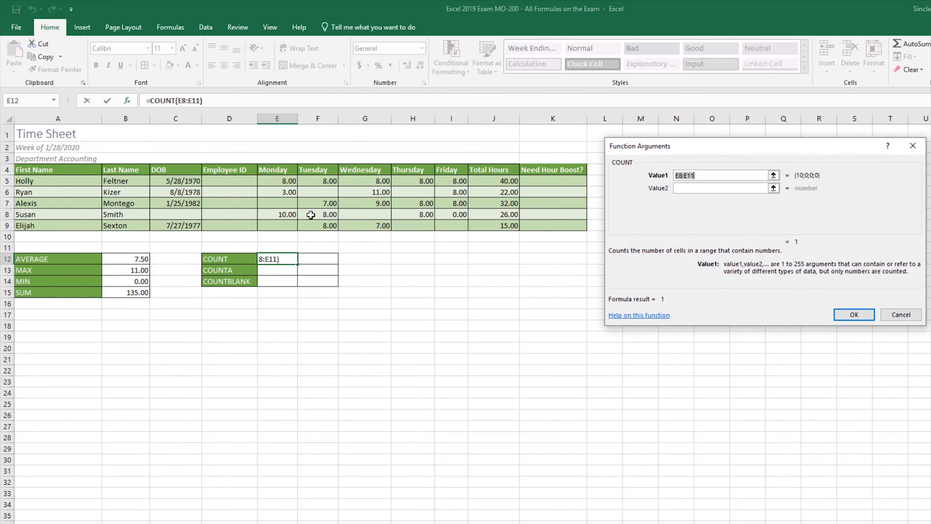
{"action": "left_click_drag", "start_coordinate": [287, 180], "coordinate": [279, 227]}
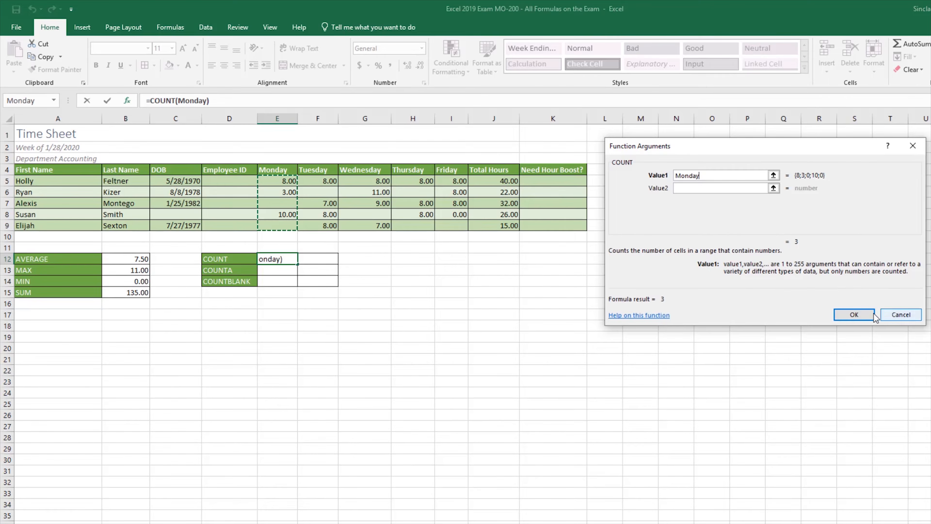
{"action": "left_click", "coordinate": [858, 313]}
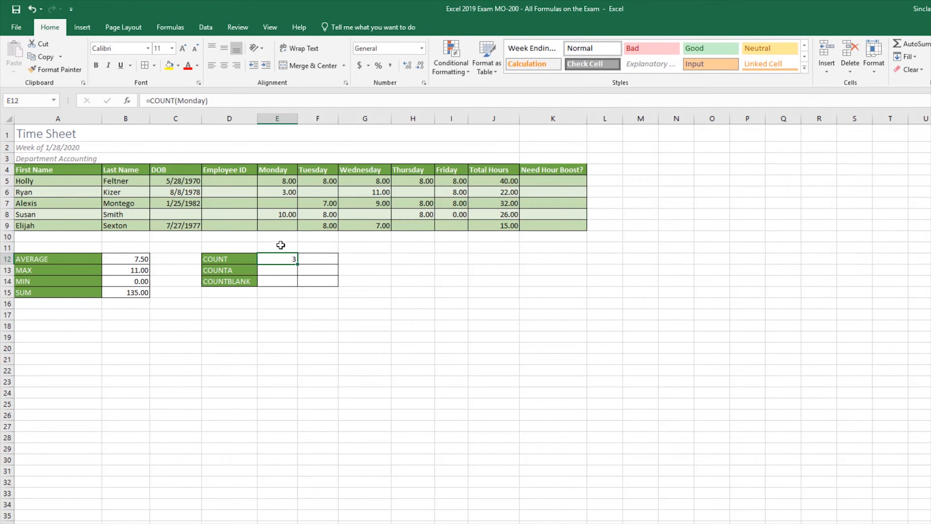
{"action": "left_click", "coordinate": [288, 203]}
{"action": "left_click", "coordinate": [289, 224]}
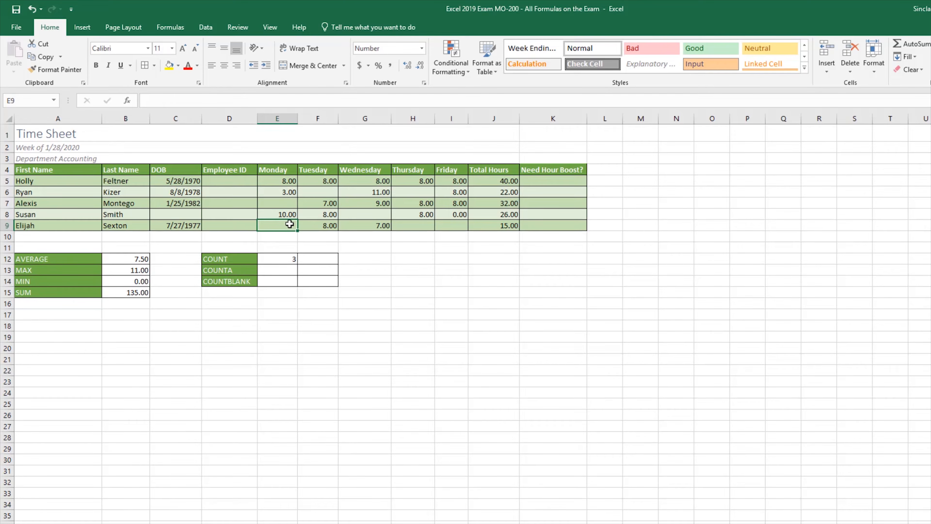
{"action": "left_click", "coordinate": [283, 262]}
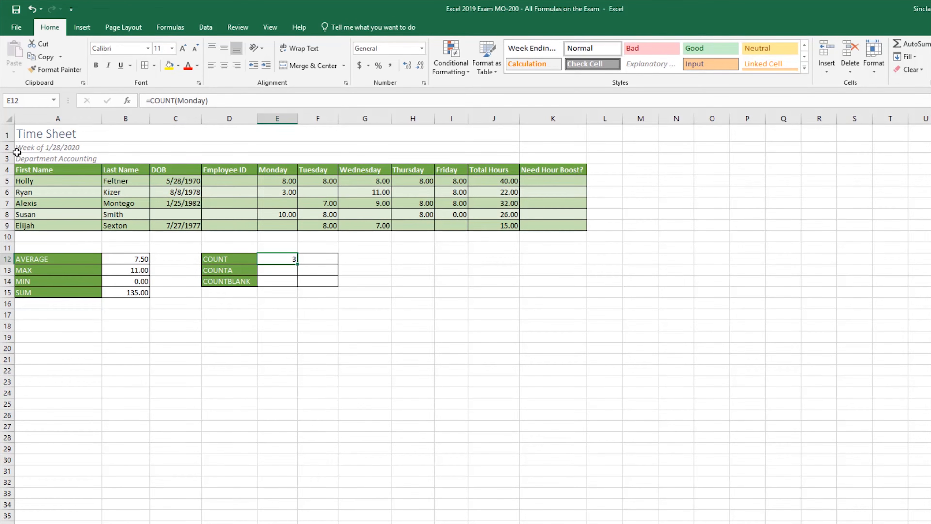
- Insert a COUNT function in F12 over the First Name entries in column A
{"action": "left_click", "coordinate": [315, 259]}
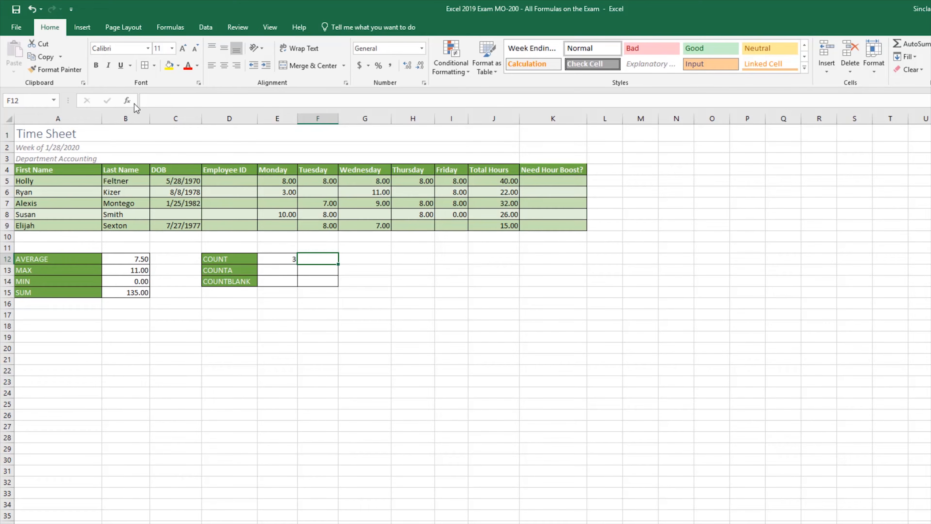
{"action": "left_click", "coordinate": [127, 100]}
{"action": "left_click", "coordinate": [805, 321]}
{"action": "left_click_drag", "start_coordinate": [44, 181], "coordinate": [70, 219]}
{"action": "key", "text": "Return"}
- Search for "counta" and insert the COUNTA function in E13 for the Tuesday hours in F5:F9
{"action": "left_click", "coordinate": [295, 271]}
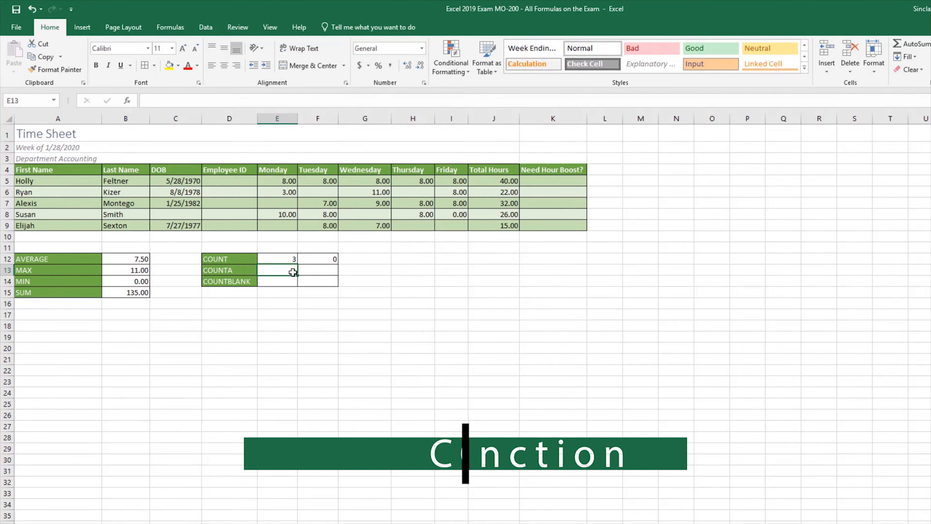
{"action": "left_click", "coordinate": [127, 100]}
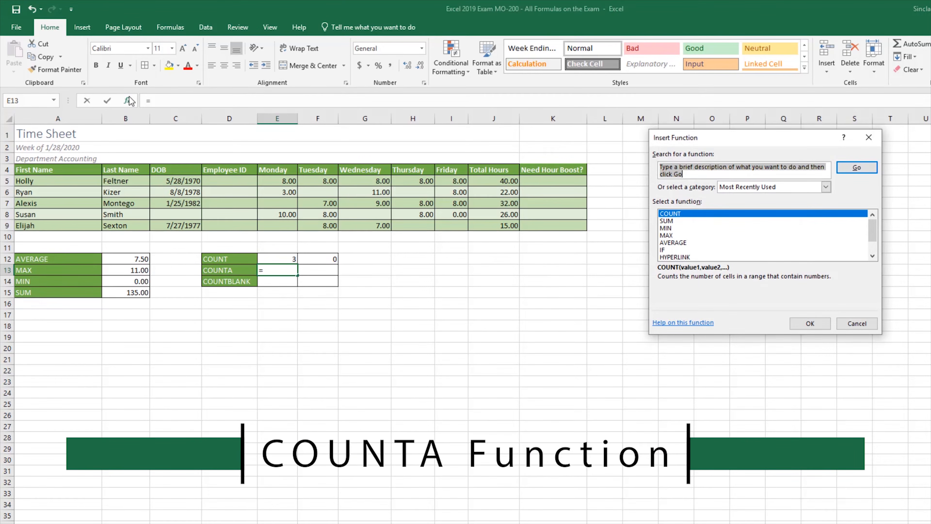
{"action": "type", "text": "cou"}
{"action": "key", "text": "Return"}
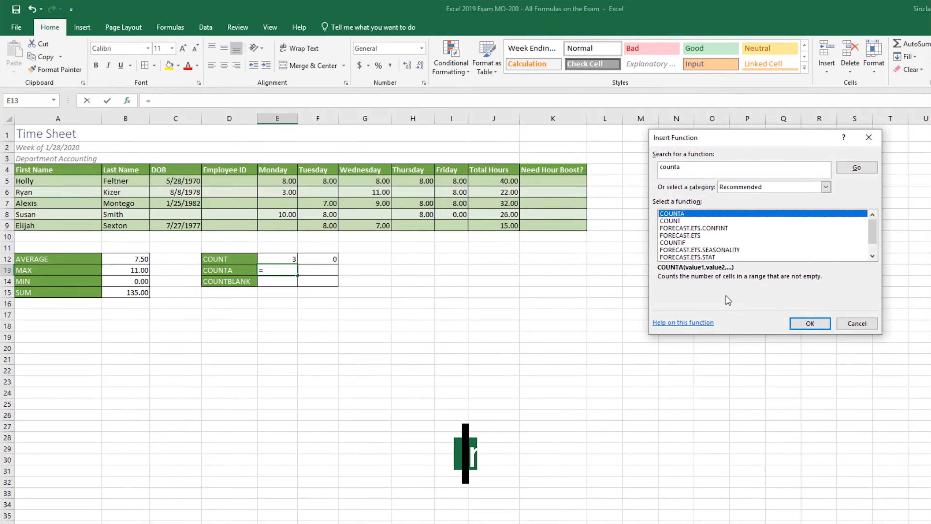
{"action": "left_click", "coordinate": [810, 323]}
{"action": "left_click_drag", "start_coordinate": [323, 179], "coordinate": [322, 222]}
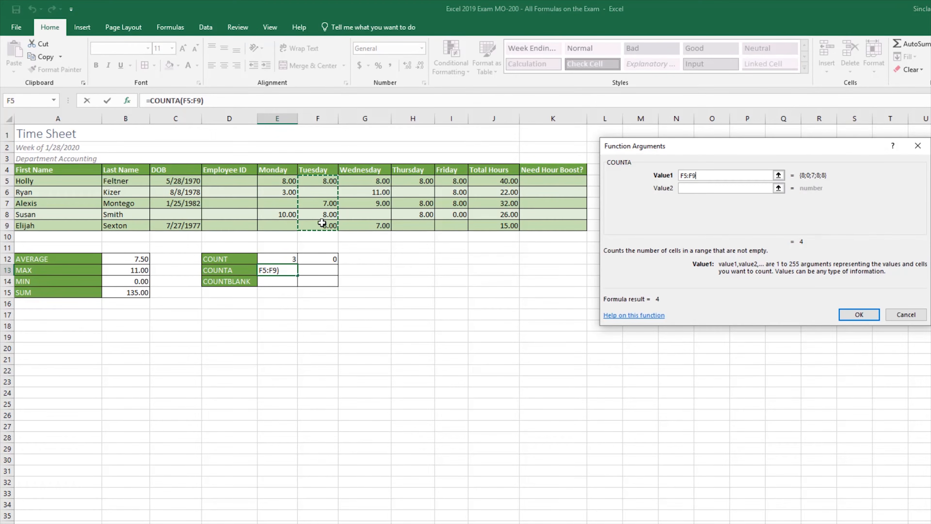
{"action": "left_click", "coordinate": [857, 316]}
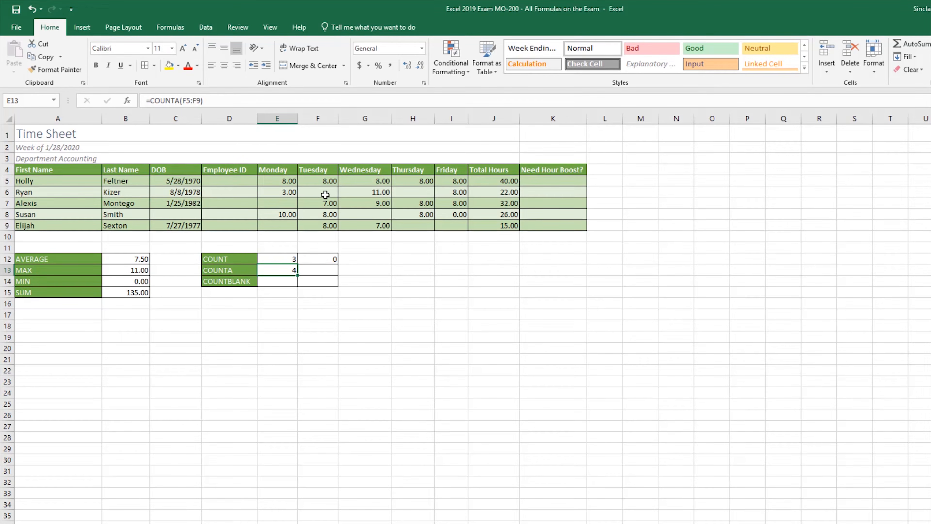
- Insert a COUNTA function in F13 over the First Name entries in A5:A9
{"action": "left_click", "coordinate": [325, 268]}
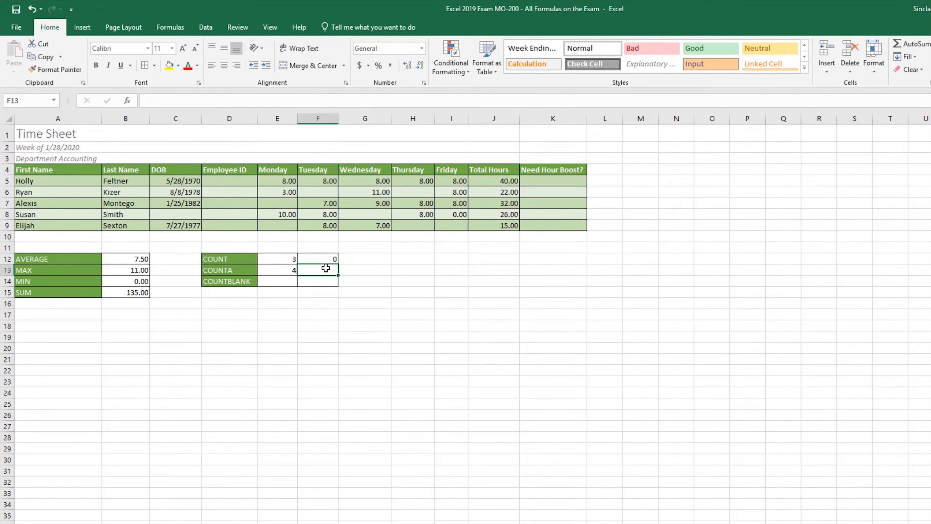
{"action": "left_click", "coordinate": [126, 100]}
{"action": "left_click", "coordinate": [810, 323]}
{"action": "left_click_drag", "start_coordinate": [53, 181], "coordinate": [55, 225]}
{"action": "left_click", "coordinate": [858, 316]}
- Search for "countblank" and insert COUNTBLANK in E14 for the Thursday and Friday hours in H5:I9
{"action": "left_click", "coordinate": [271, 283]}
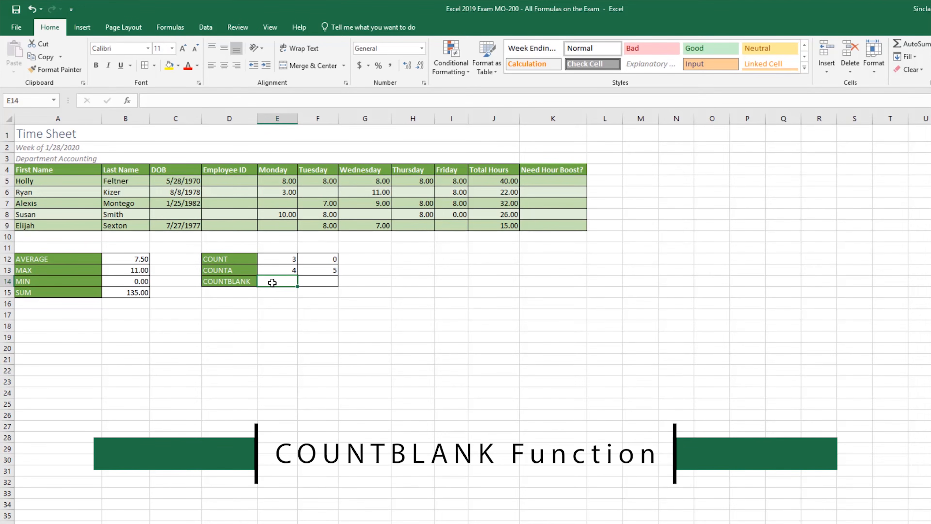
{"action": "left_click", "coordinate": [128, 102]}
{"action": "type", "text": "countblank"}
{"action": "key", "text": "Return"}
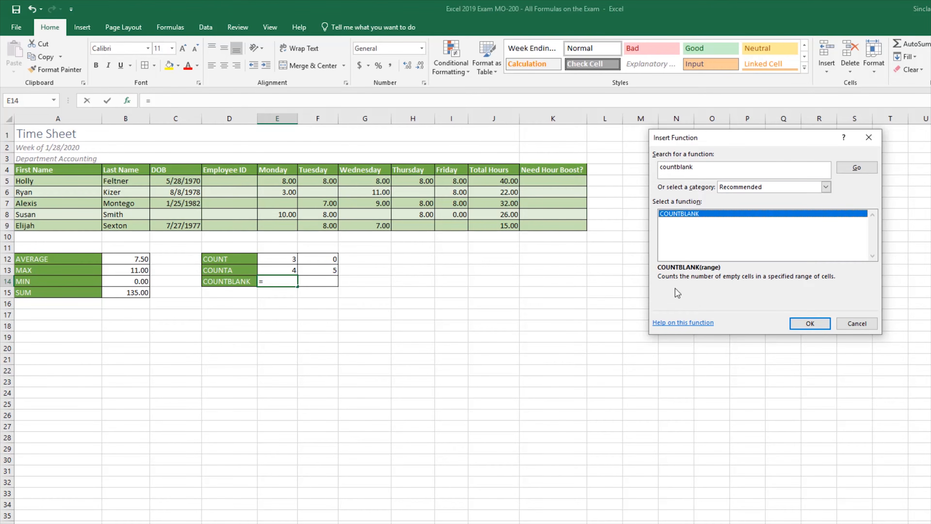
{"action": "left_click", "coordinate": [818, 324]}
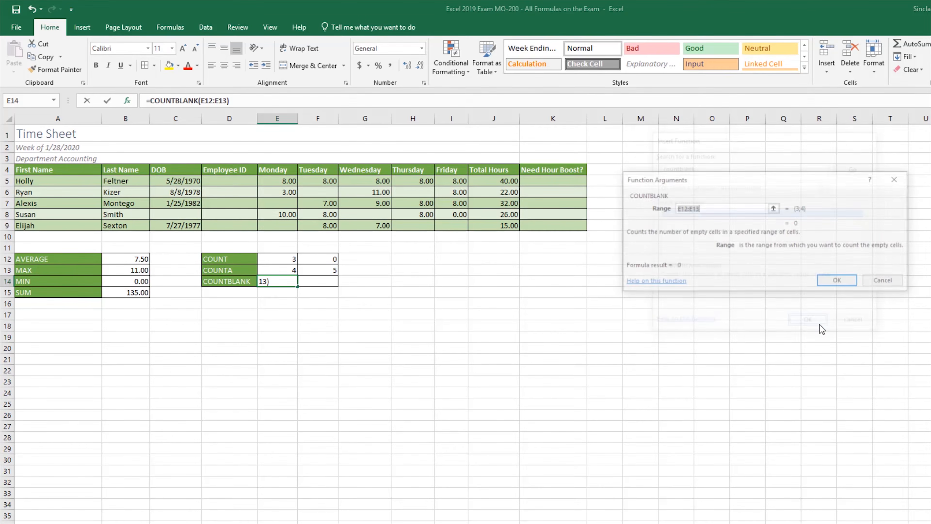
{"action": "left_click_drag", "start_coordinate": [421, 181], "coordinate": [442, 222]}
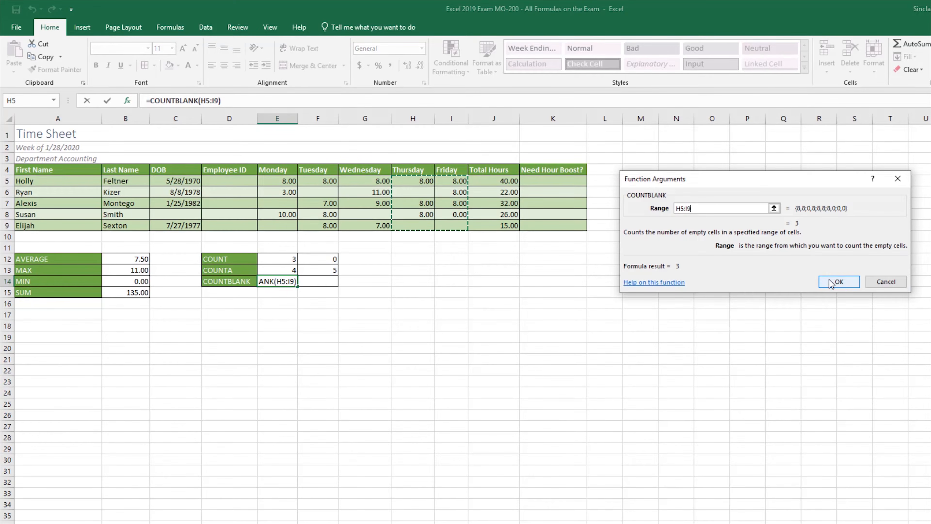
{"action": "left_click", "coordinate": [839, 281]}
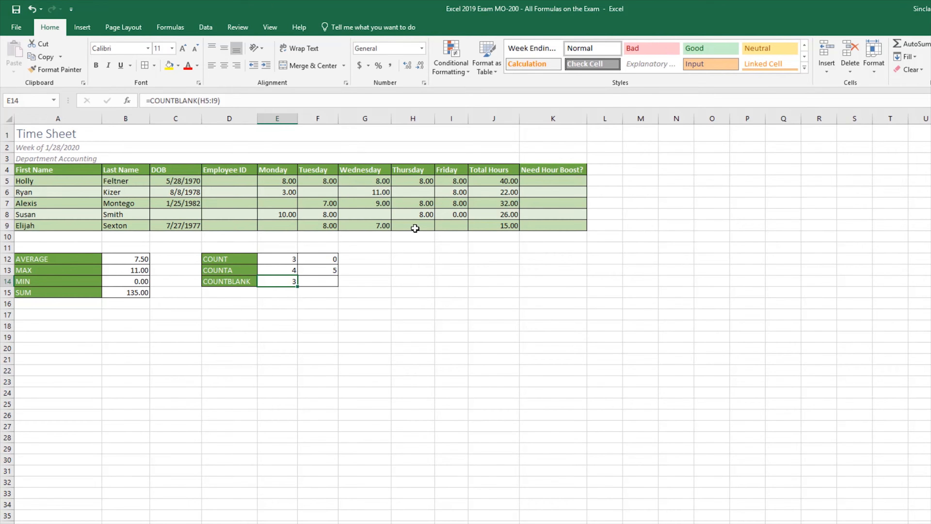
- Clear the last name in B8 and insert a COUNTBLANK function in F14 for the range B5:B9
{"action": "left_click", "coordinate": [127, 211]}
{"action": "key", "text": "Delete"}
{"action": "left_click", "coordinate": [332, 280]}
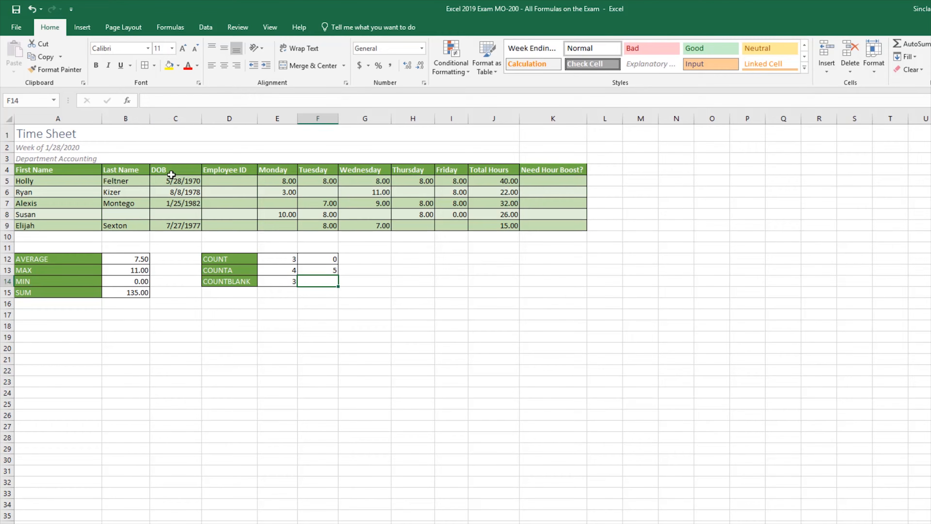
{"action": "left_click", "coordinate": [127, 101]}
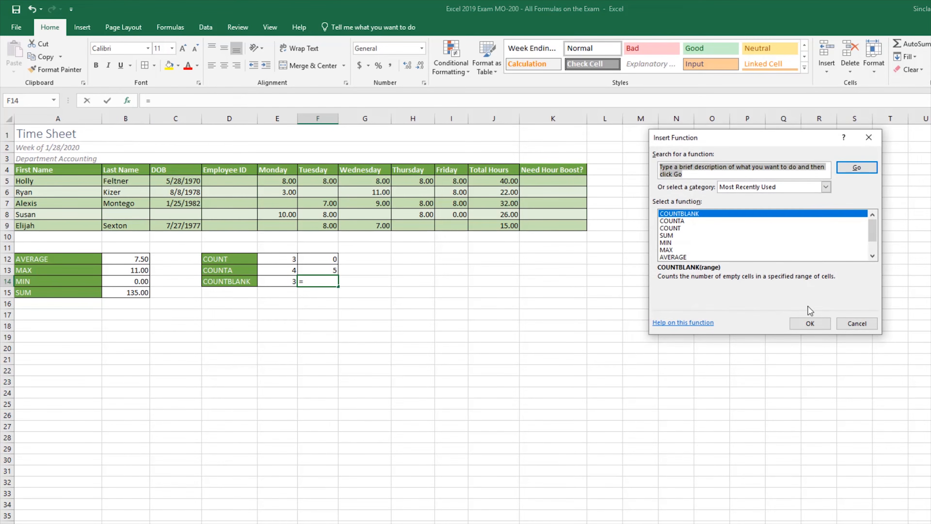
{"action": "left_click", "coordinate": [809, 324]}
{"action": "left_click_drag", "start_coordinate": [132, 183], "coordinate": [132, 224]}
{"action": "left_click", "coordinate": [840, 282]}
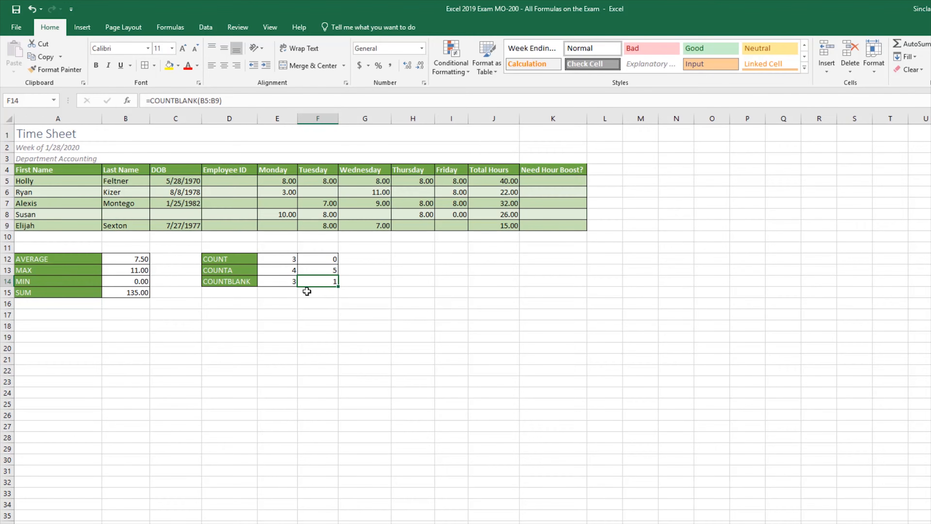
{"action": "left_click", "coordinate": [276, 262]}
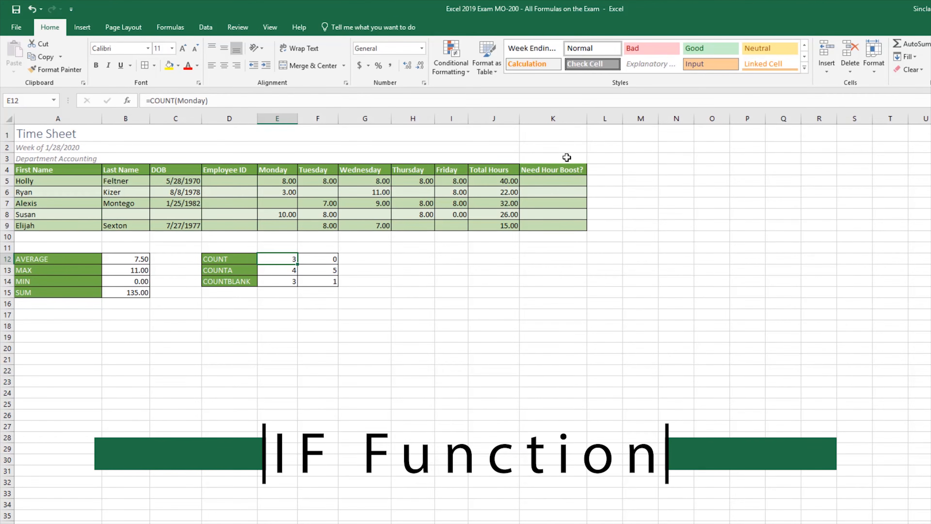
- Search for "if" and insert the IF function in K5 under Need Hour Boost?
{"action": "left_click", "coordinate": [556, 180]}
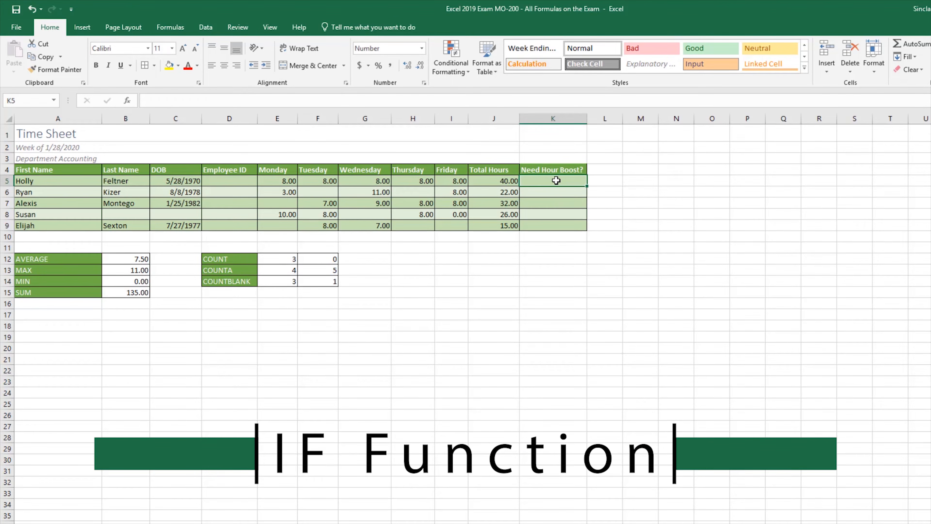
{"action": "left_click", "coordinate": [145, 101]}
{"action": "left_click", "coordinate": [126, 100]}
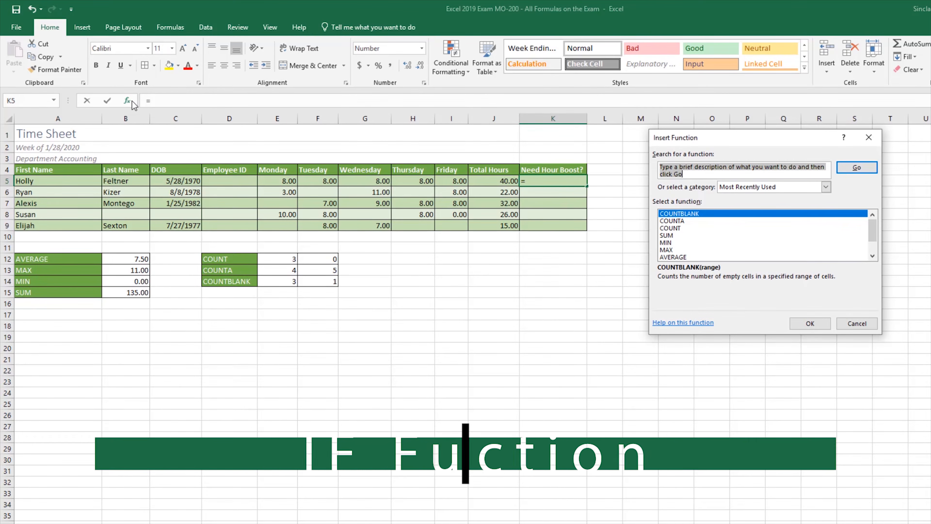
{"action": "type", "text": "if"}
{"action": "key", "text": "Return"}
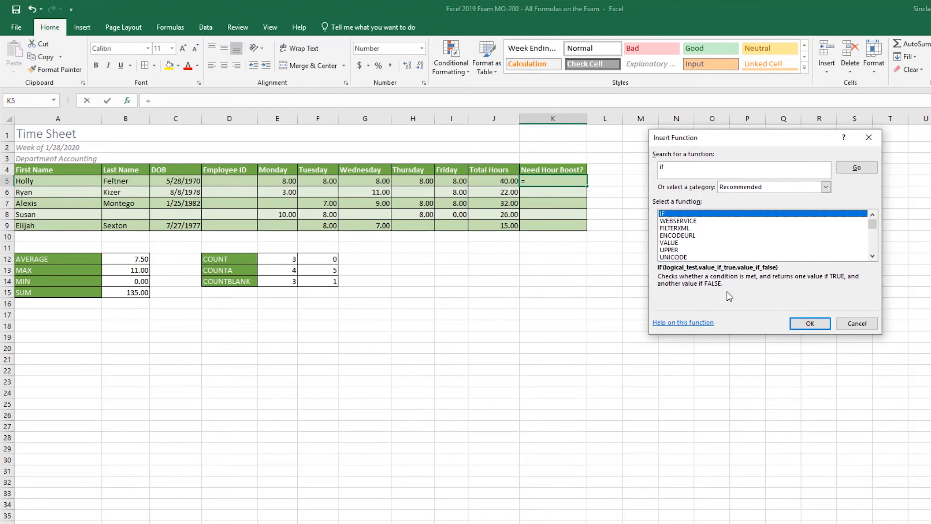
{"action": "left_click", "coordinate": [814, 322]}
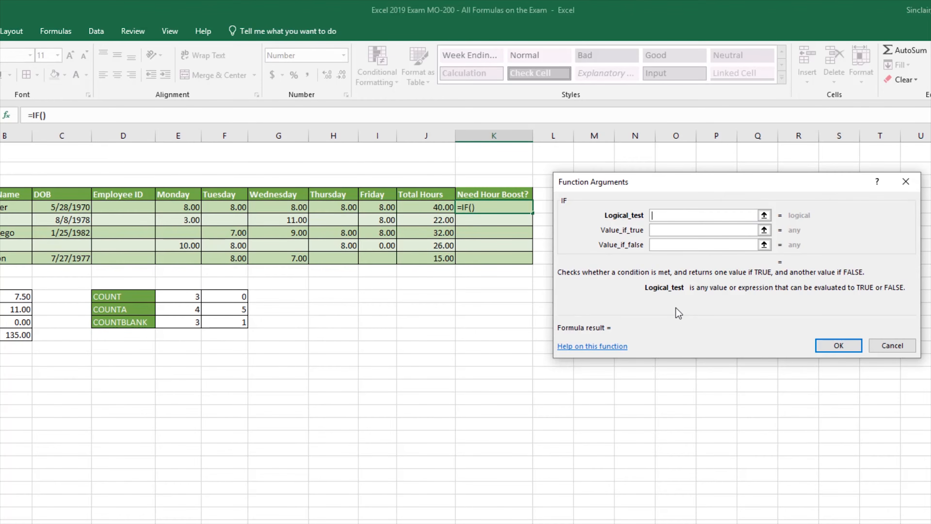
- Set the IF logical test in K5 to J5>30 with "Increase Hours" as the value if false, and confirm the function
{"action": "left_click", "coordinate": [421, 207]}
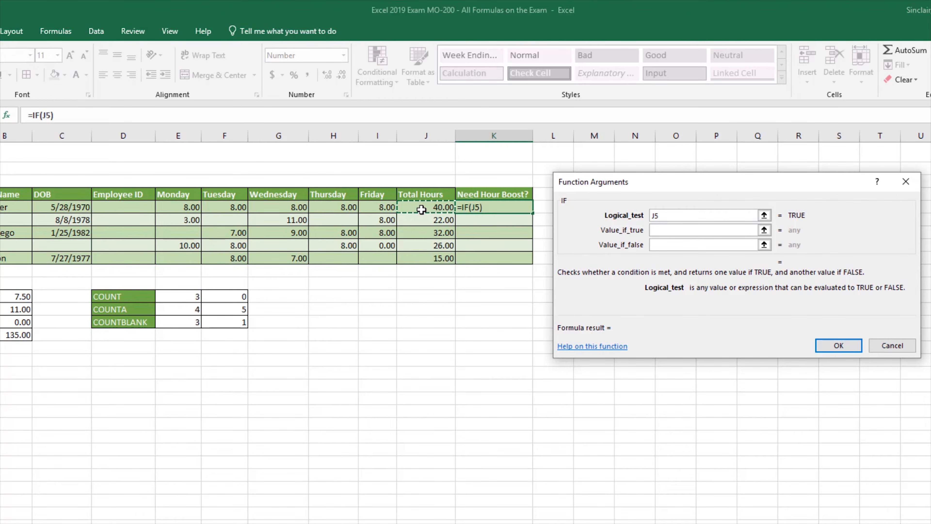
{"action": "type", "text": ">30"}
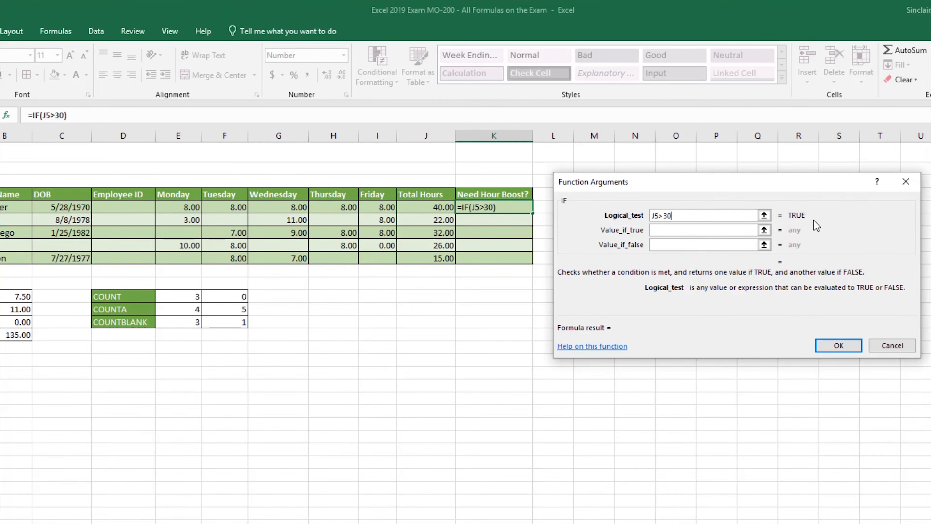
{"action": "key", "text": "Tab"}
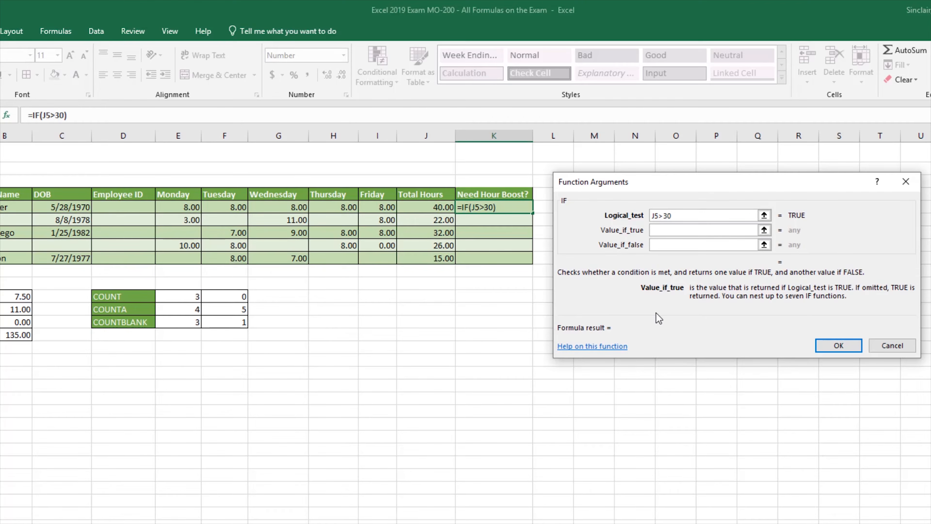
{"action": "left_click", "coordinate": [671, 245]}
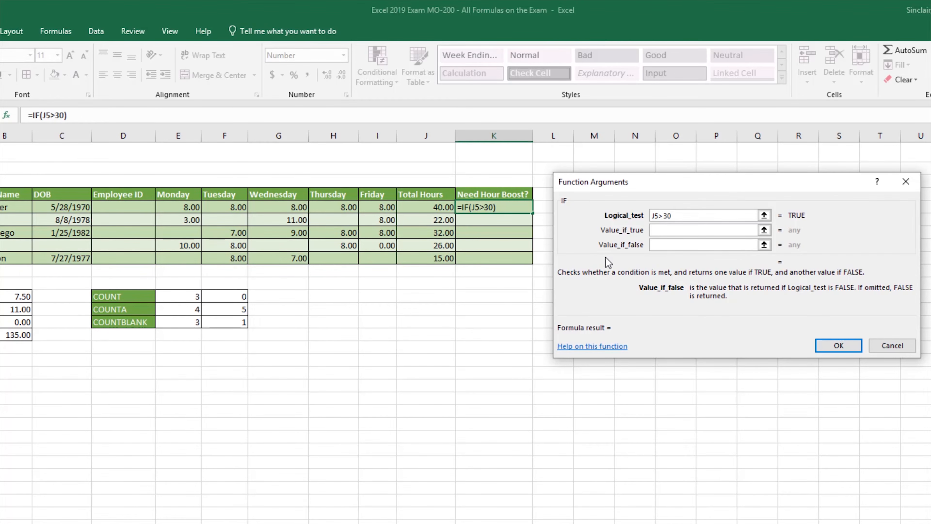
{"action": "type", "text": "Increase Hours"}
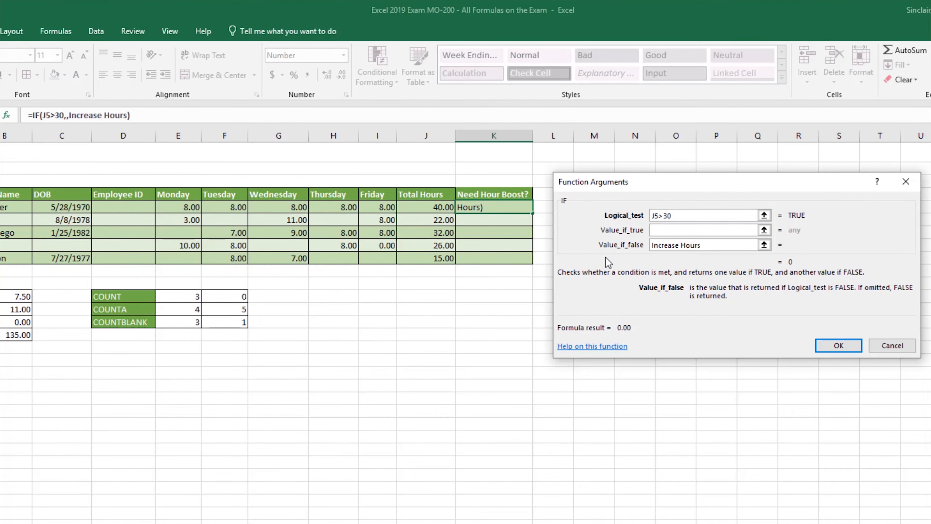
{"action": "key", "text": "Tab"}
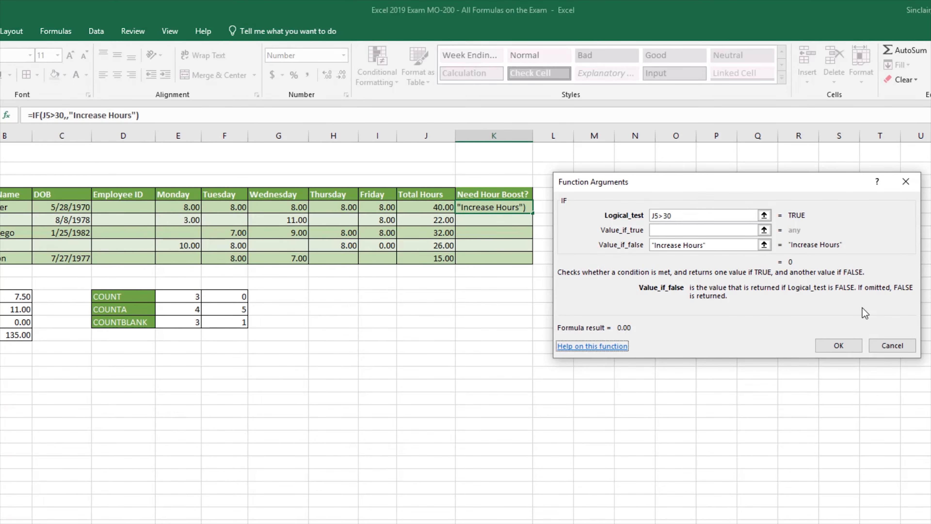
{"action": "left_click", "coordinate": [840, 347]}
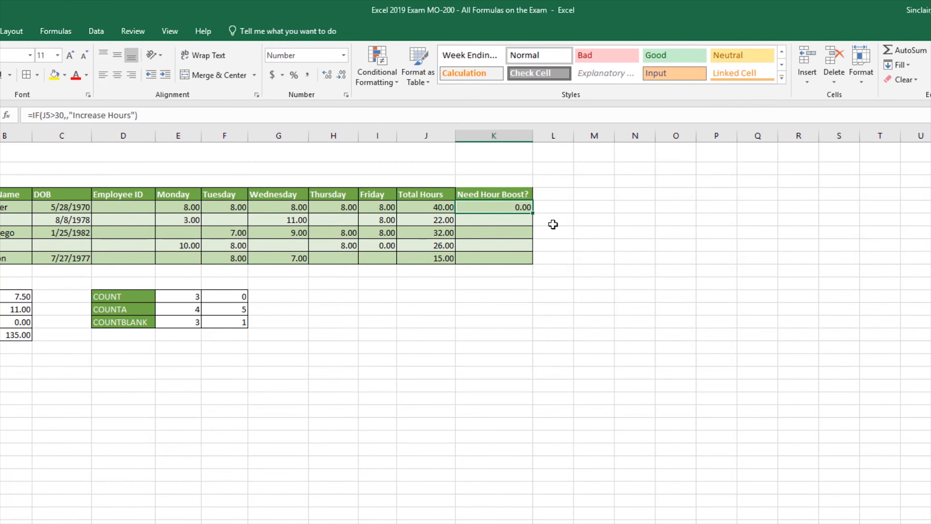
- Fill the K5 formula down through K9 and undo the fill
{"action": "left_click_drag", "start_coordinate": [532, 213], "coordinate": [533, 260]}
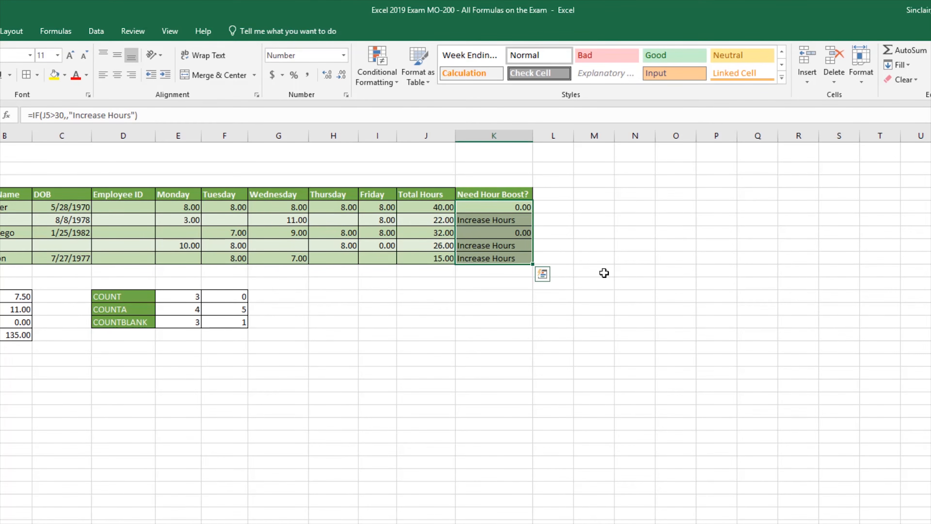
{"action": "key", "text": "ctrl+z"}
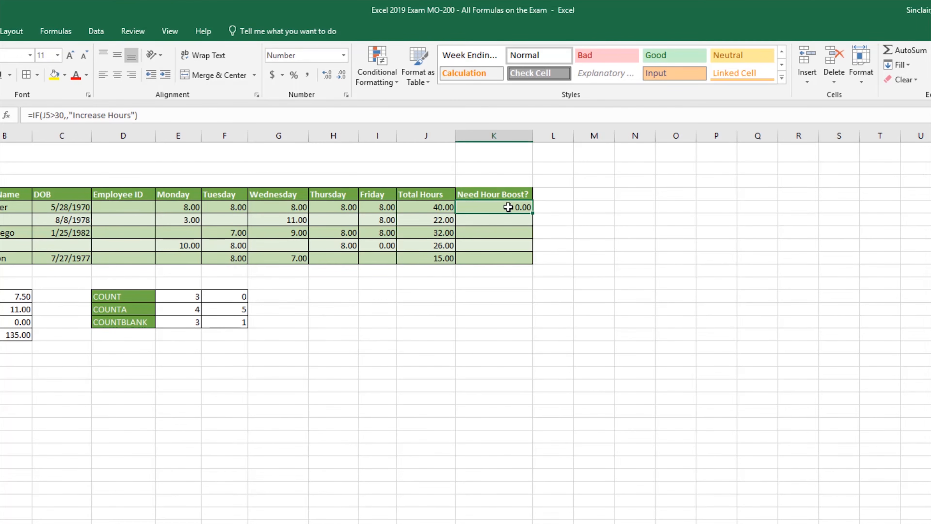
- Set K5's IF value if true to an empty string (""), fill the formula down through K9, and undo that fill
{"action": "left_click", "coordinate": [7, 115]}
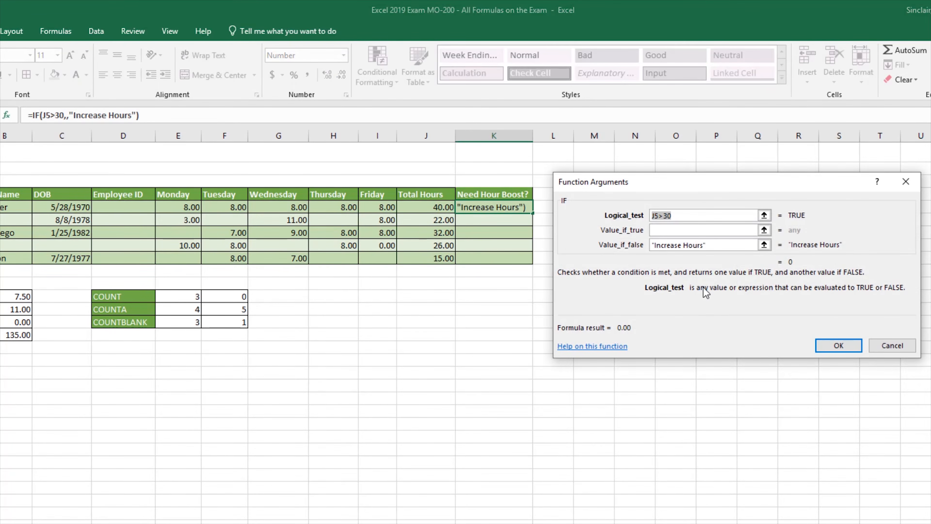
{"action": "left_click", "coordinate": [689, 229]}
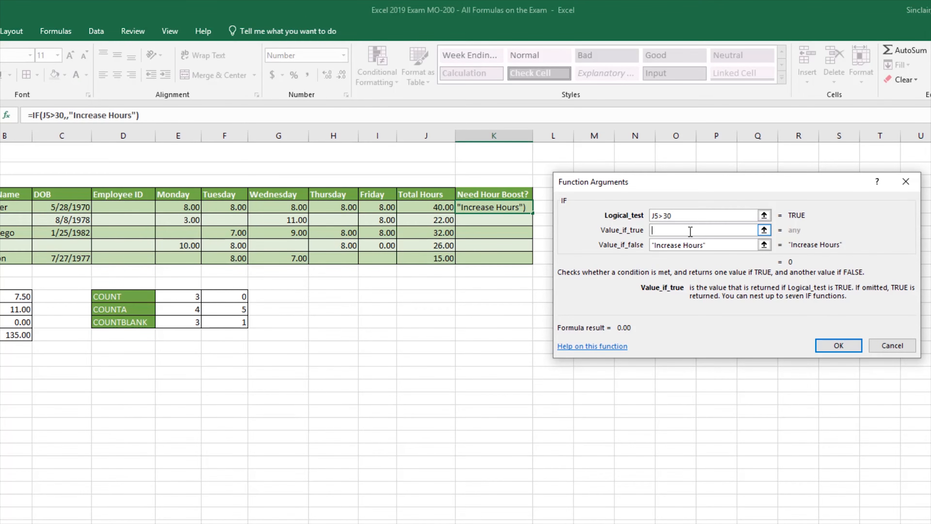
{"action": "type", "text": "\"\""}
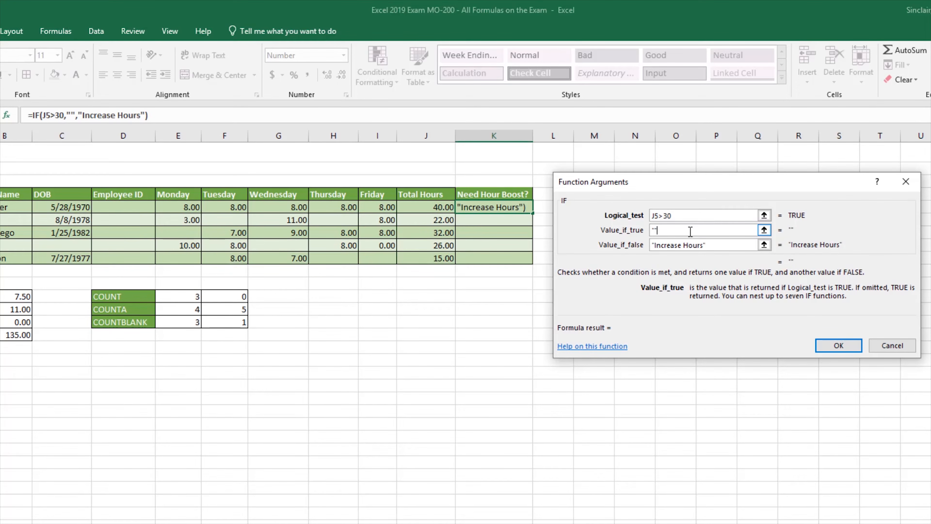
{"action": "left_click", "coordinate": [838, 345]}
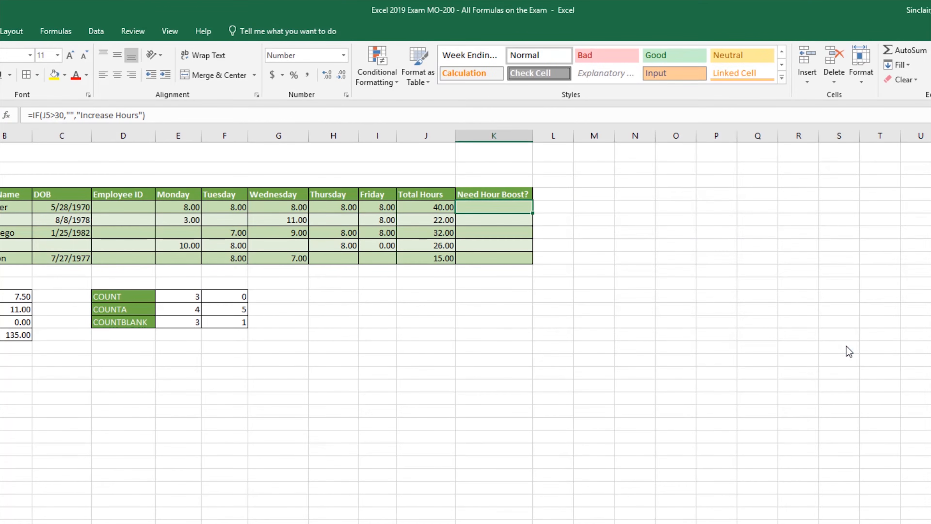
{"action": "double_click", "coordinate": [533, 213]}
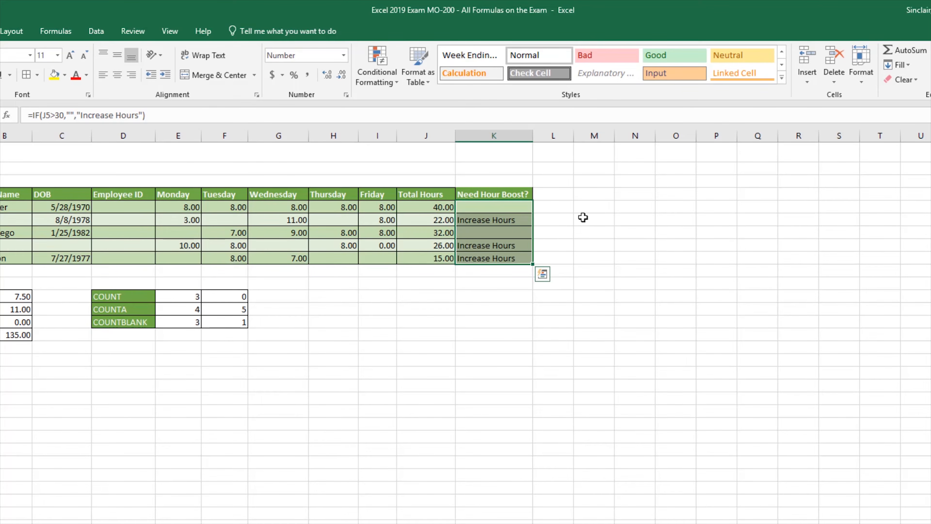
{"action": "key", "text": "ctrl+z"}
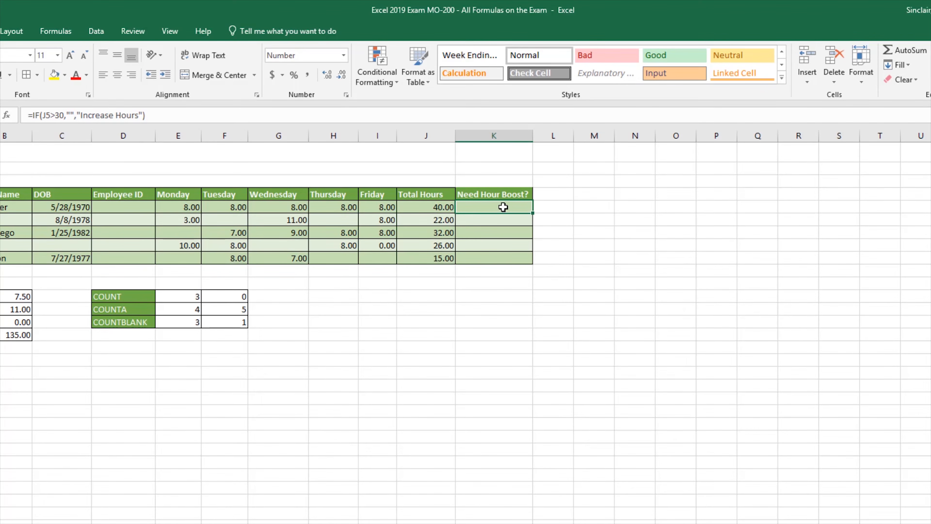
- Change the value if true in K5's IF function to J5-5 and fill the formula down through K9
{"action": "left_click", "coordinate": [11, 116]}
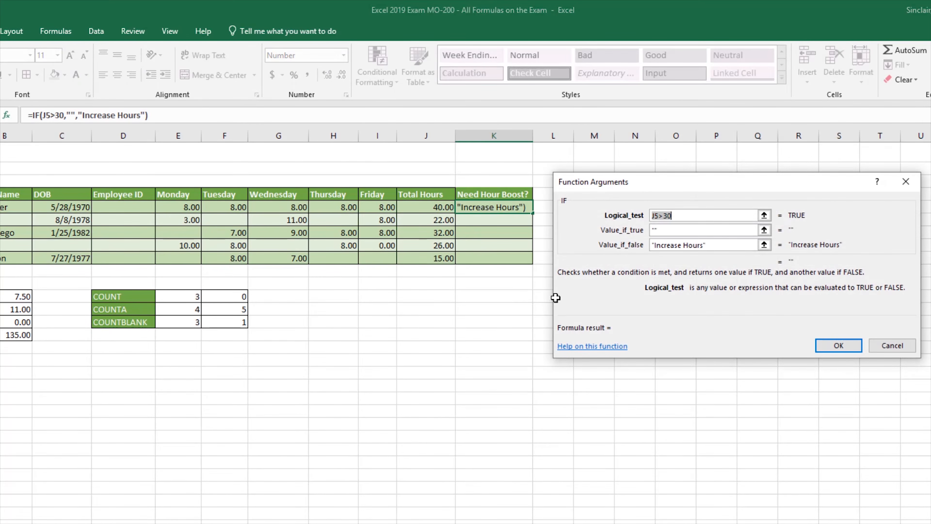
{"action": "left_click", "coordinate": [672, 230]}
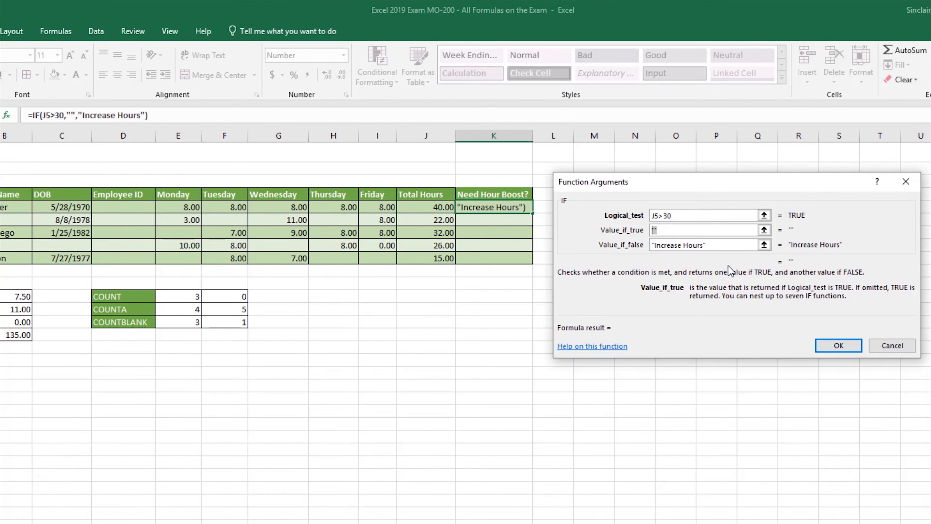
{"action": "left_click", "coordinate": [428, 208]}
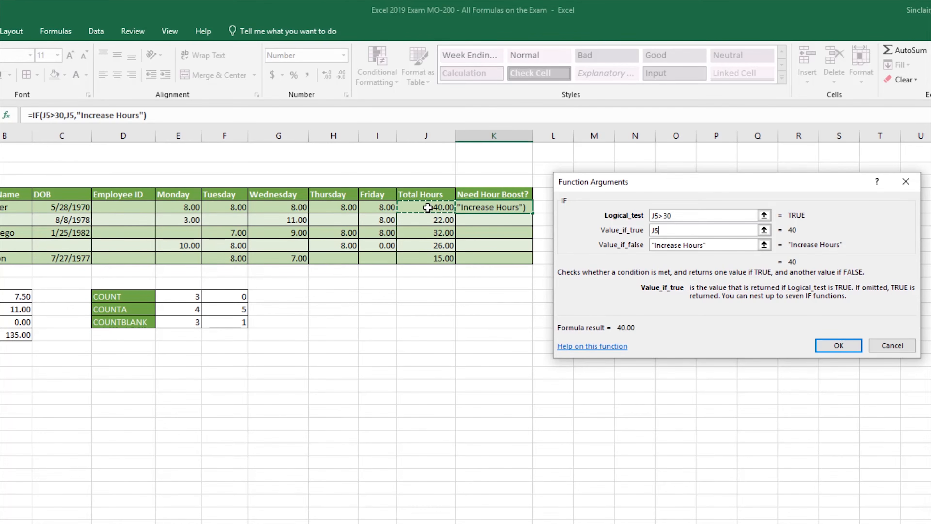
{"action": "type", "text": "-5"}
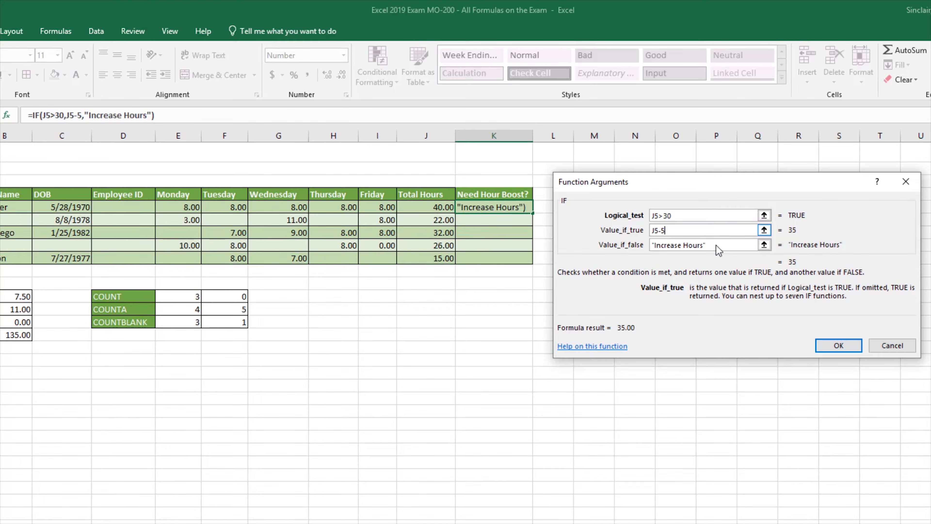
{"action": "left_click", "coordinate": [843, 347]}
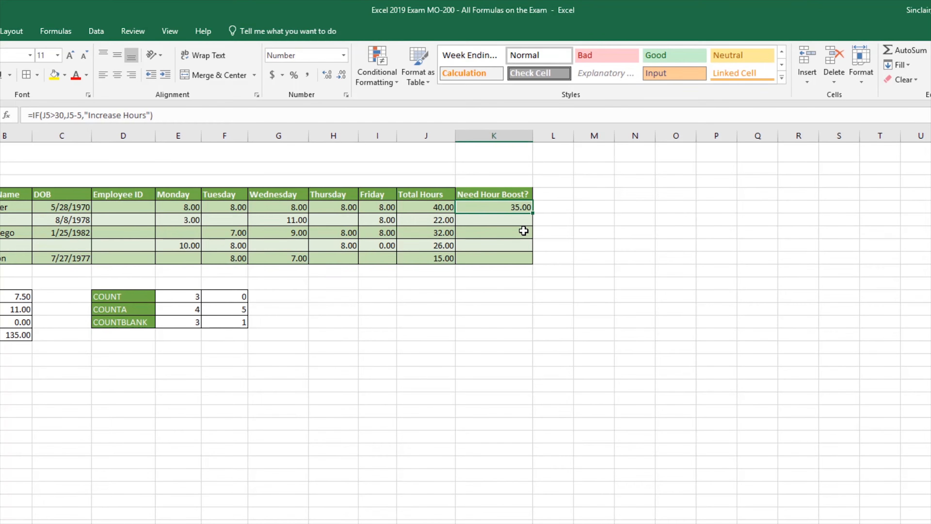
{"action": "left_click_drag", "start_coordinate": [532, 213], "coordinate": [530, 263]}
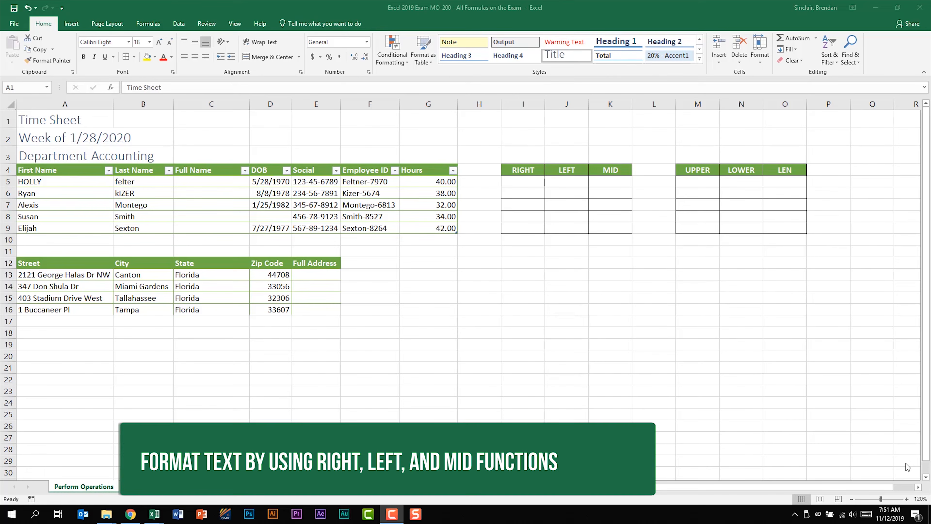
- Search for "right" and insert the RIGHT function in I5 of the sheet with the text-function tables
{"action": "left_click", "coordinate": [519, 181]}
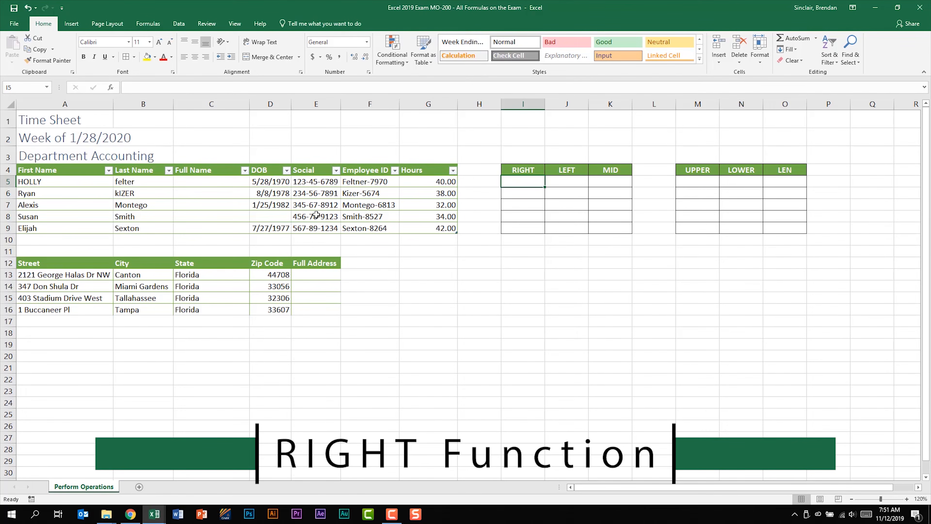
{"action": "left_click", "coordinate": [112, 88]}
{"action": "left_click_drag", "start_coordinate": [610, 121], "coordinate": [544, 268]}
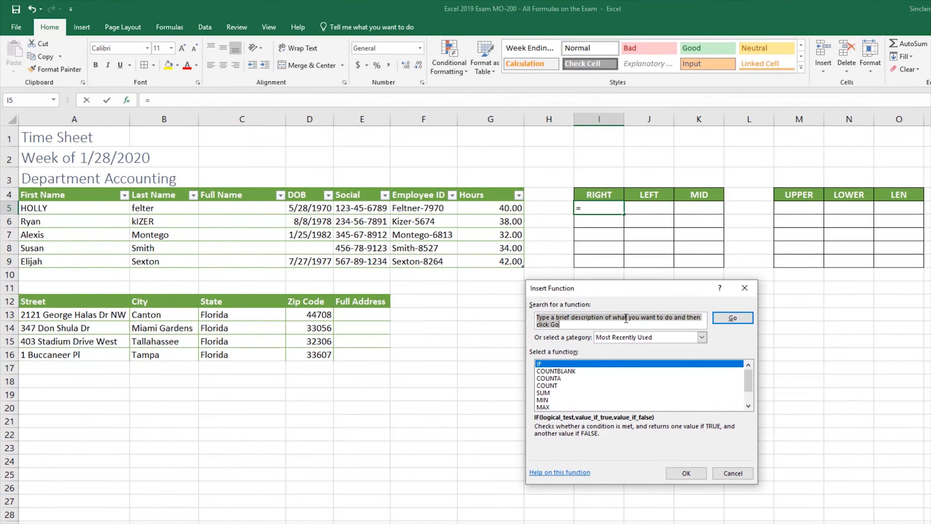
{"action": "type", "text": "right"}
{"action": "key", "text": "Return"}
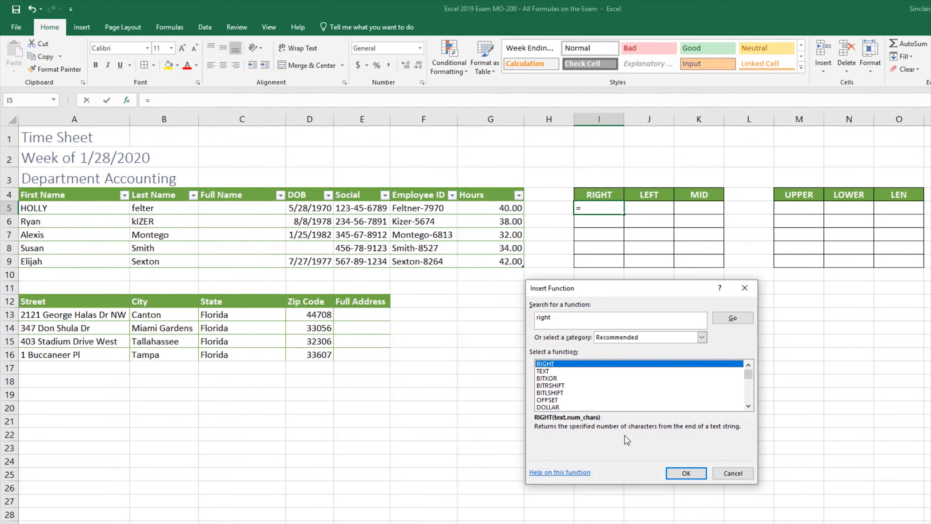
{"action": "left_click", "coordinate": [685, 473]}
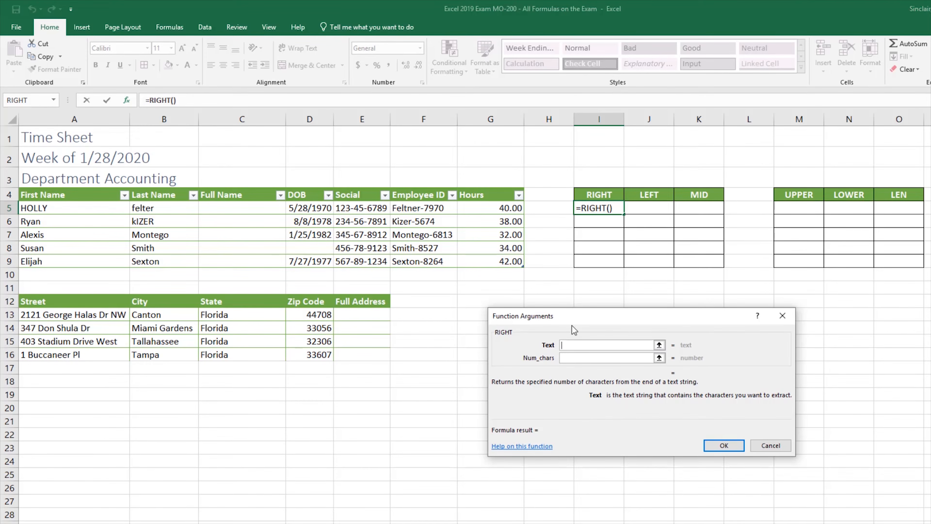
- Extract the last 4 characters of the Social entry in E5 with RIGHT and fill the formula down through I9
{"action": "left_click", "coordinate": [370, 208]}
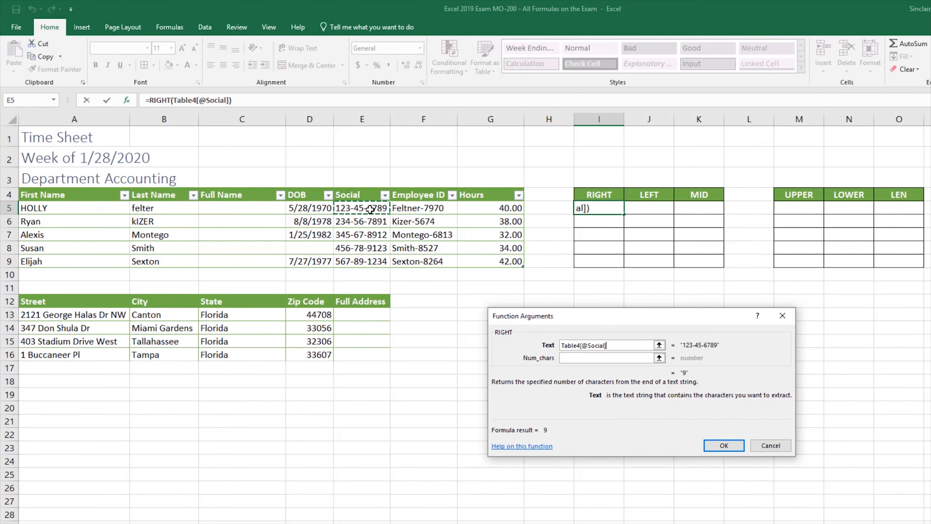
{"action": "key", "text": "Tab"}
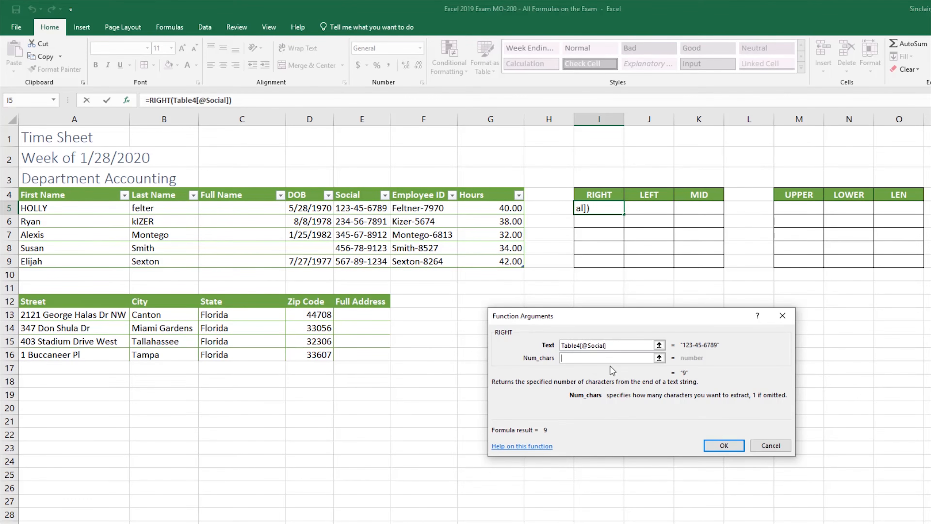
{"action": "type", "text": "4"}
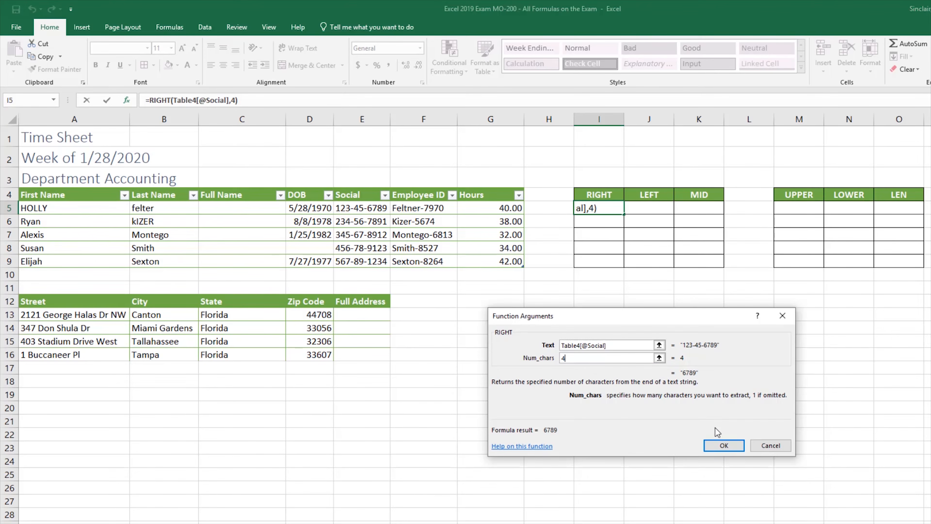
{"action": "left_click", "coordinate": [723, 445]}
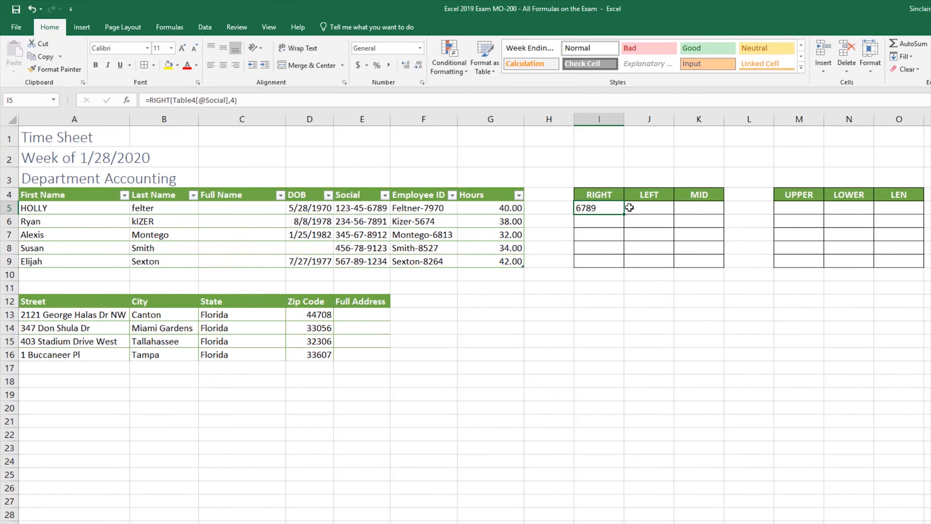
{"action": "left_click_drag", "start_coordinate": [624, 214], "coordinate": [622, 266]}
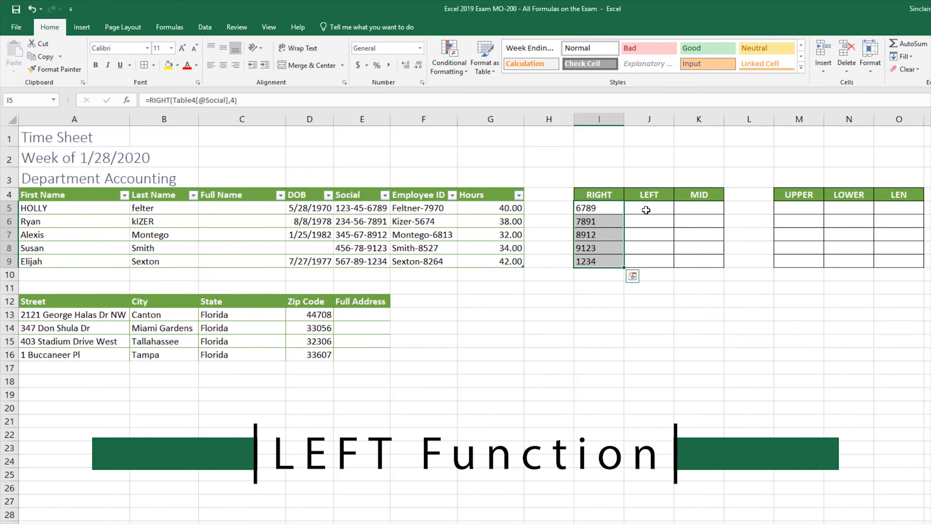
- Search for "left" among the functions and insert the LEFT function in J5
{"action": "left_click", "coordinate": [646, 210]}
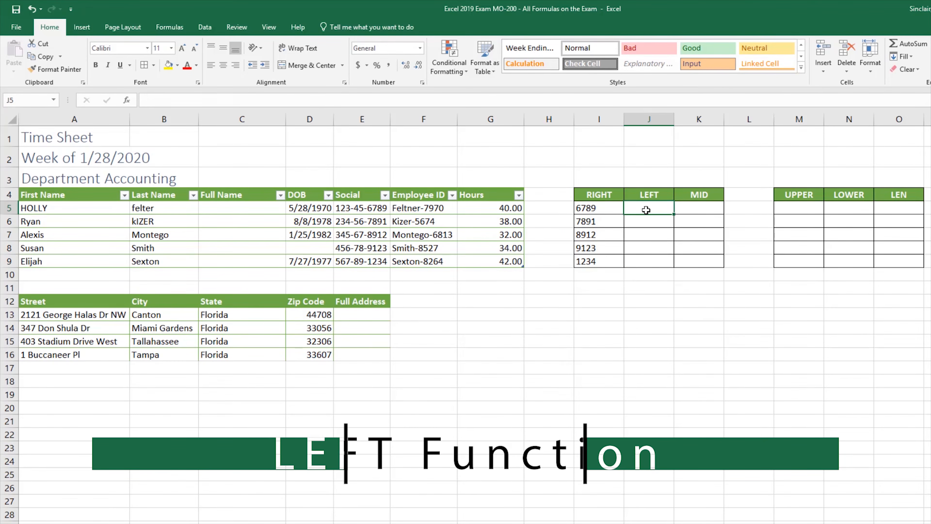
{"action": "left_click", "coordinate": [126, 100]}
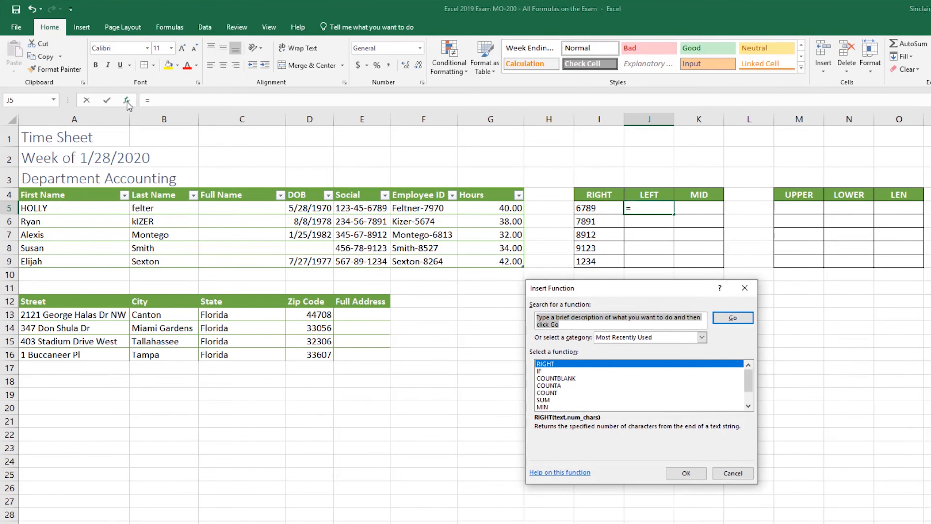
{"action": "type", "text": "left"}
{"action": "key", "text": "Return"}
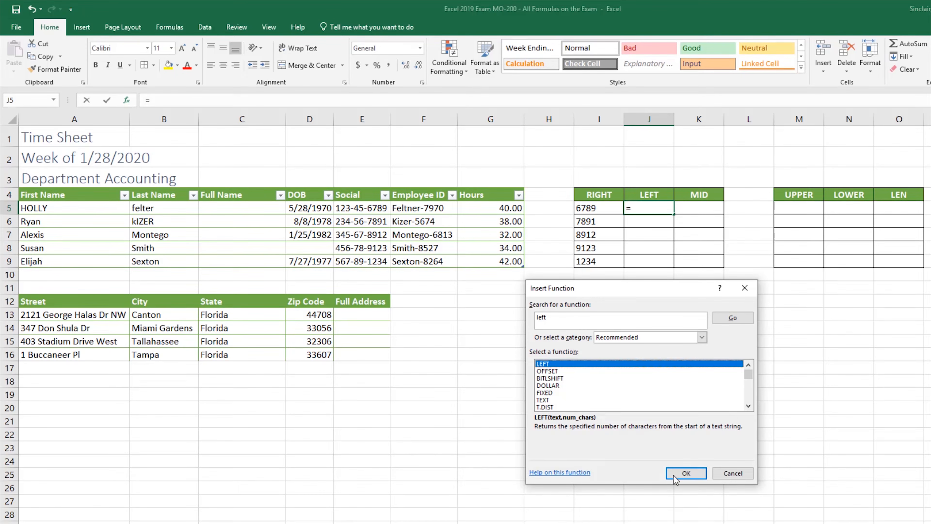
{"action": "left_click", "coordinate": [685, 472]}
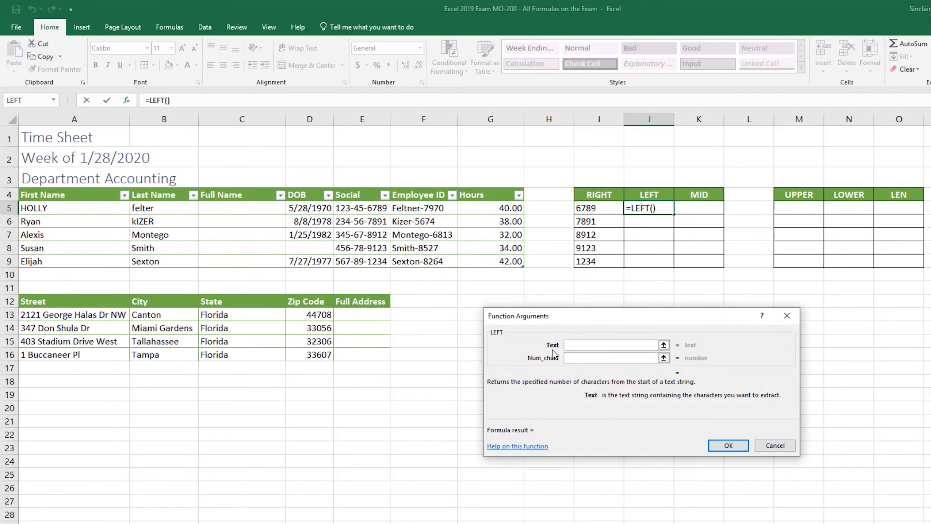
- Extract the first 3 characters of the Social entry in E5 with LEFT and fill the formula down through J9
{"action": "left_click", "coordinate": [353, 208]}
{"action": "key", "text": "Tab"}
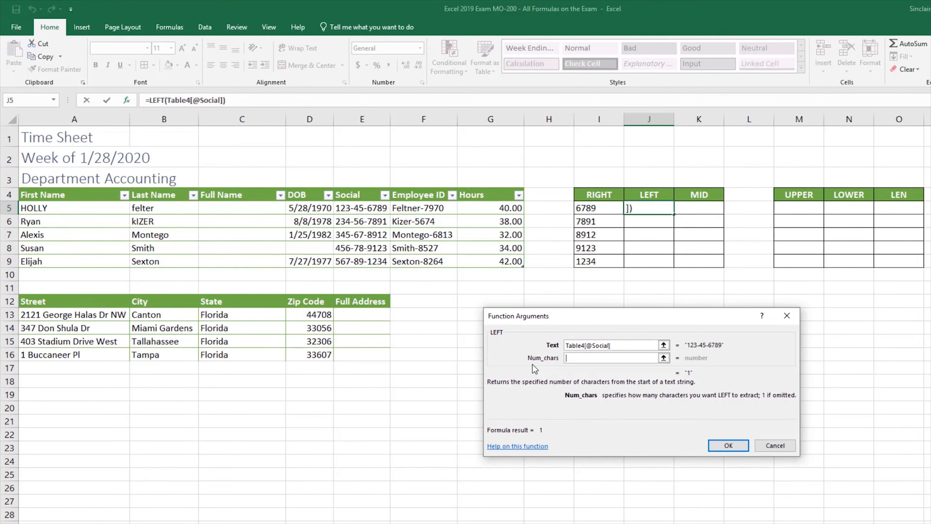
{"action": "type", "text": "3"}
{"action": "left_click", "coordinate": [728, 445]}
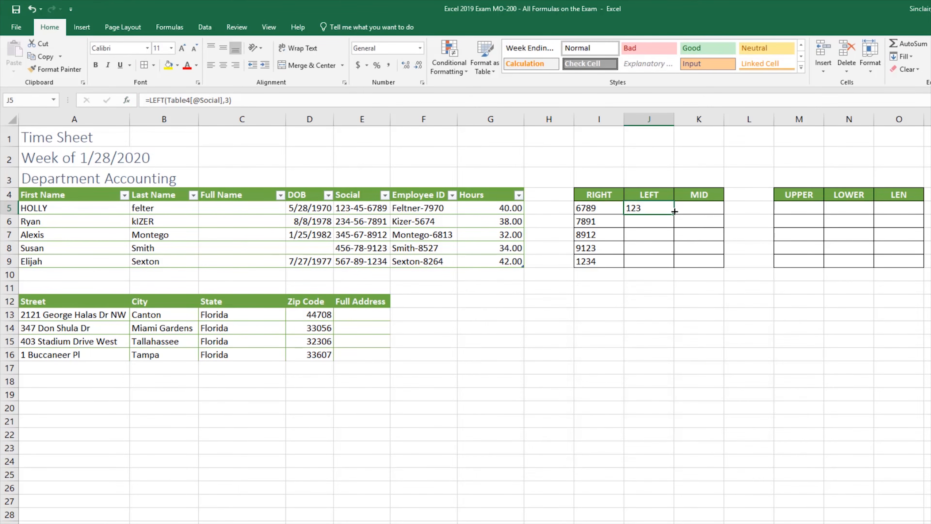
{"action": "left_click_drag", "start_coordinate": [674, 215], "coordinate": [673, 265]}
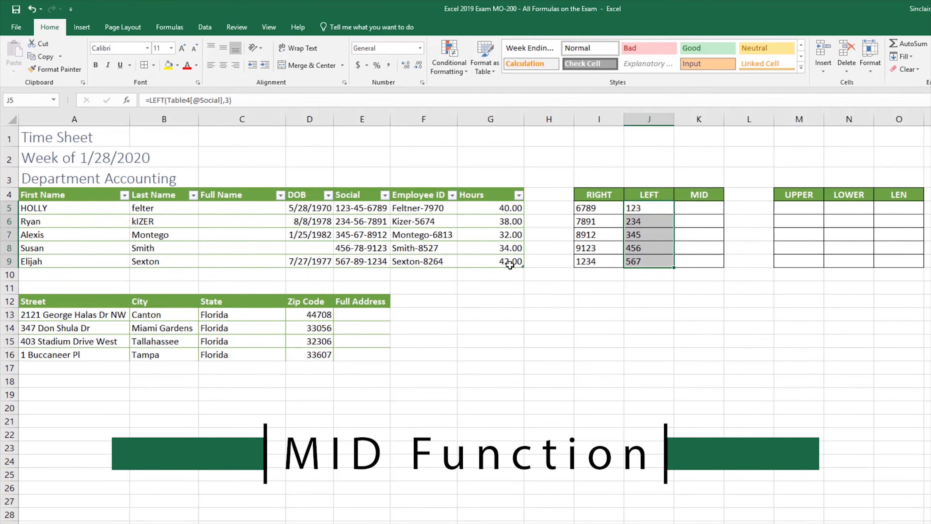
- Search for "mid" among the functions and insert the MID function in K5
{"action": "left_click", "coordinate": [707, 206]}
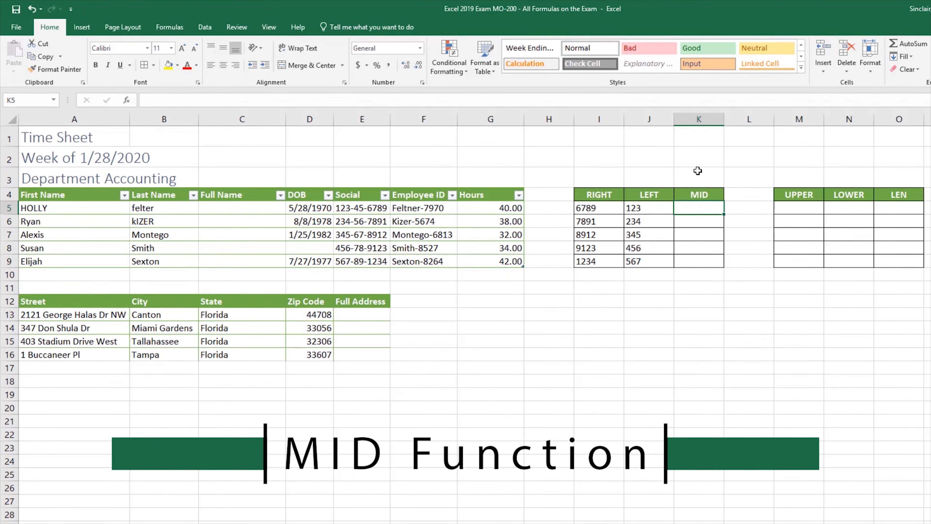
{"action": "left_click", "coordinate": [131, 99]}
{"action": "type", "text": "mid"}
{"action": "key", "text": "Return"}
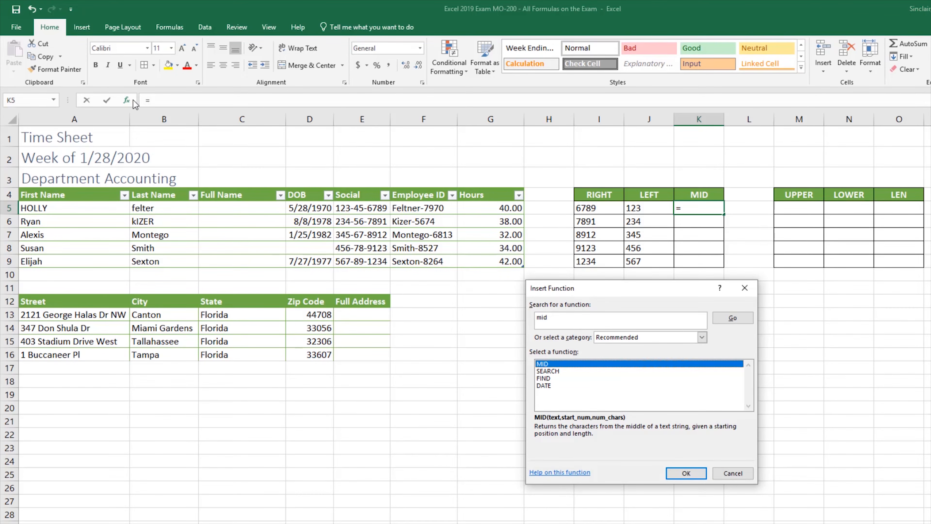
{"action": "left_click", "coordinate": [687, 473]}
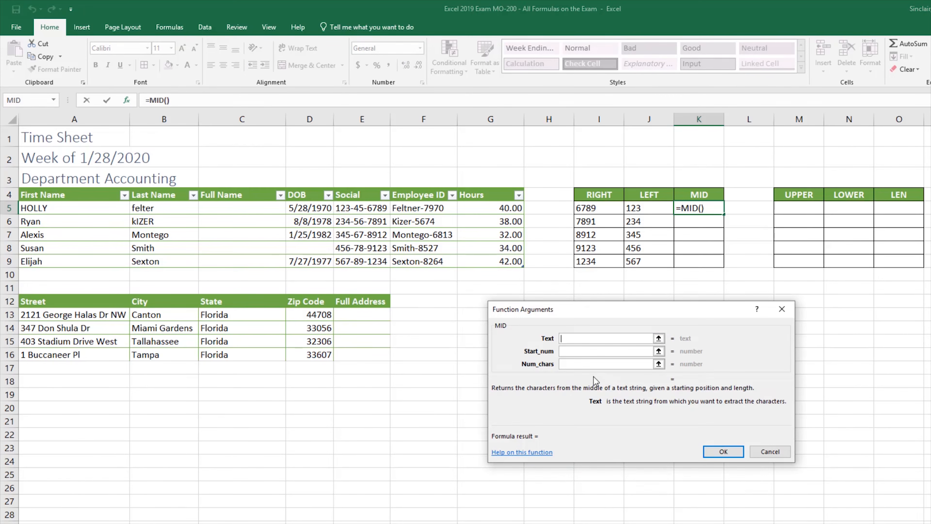
- Extract 2 characters starting at position 5 of the Social entry in E5 with MID and fill the formula down through K9
{"action": "left_click", "coordinate": [355, 207]}
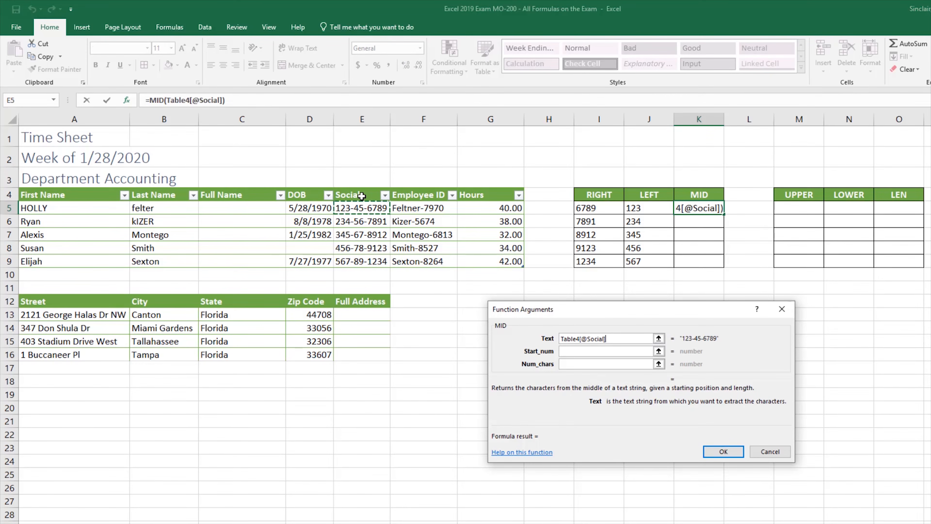
{"action": "key", "text": "Tab"}
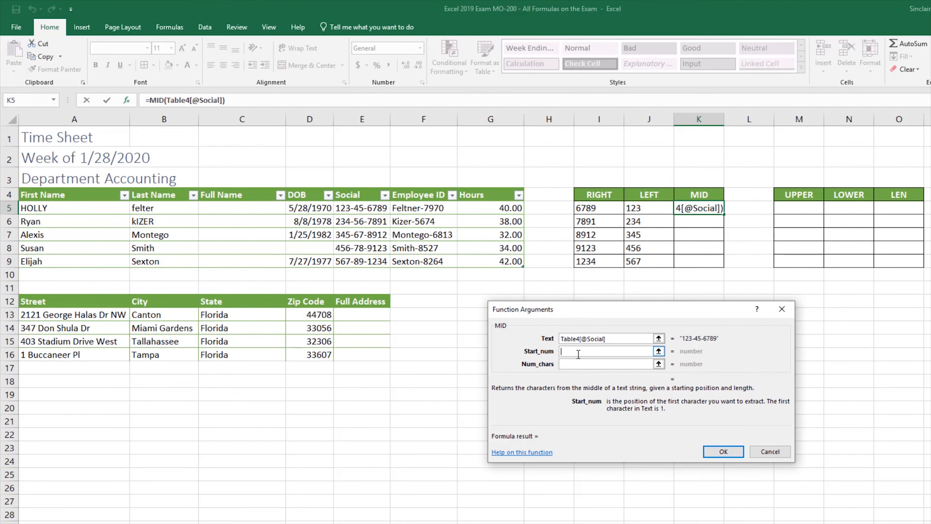
{"action": "type", "text": "5"}
{"action": "left_click", "coordinate": [590, 364]}
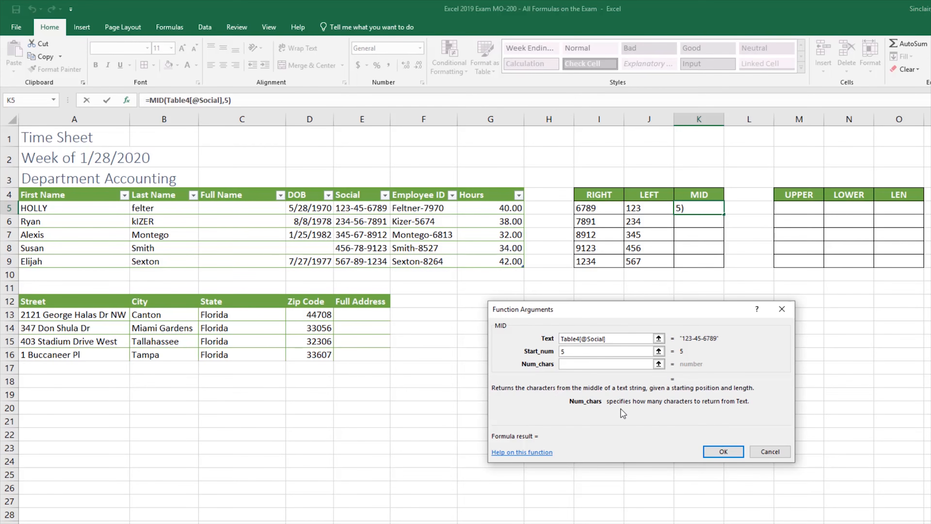
{"action": "type", "text": "2"}
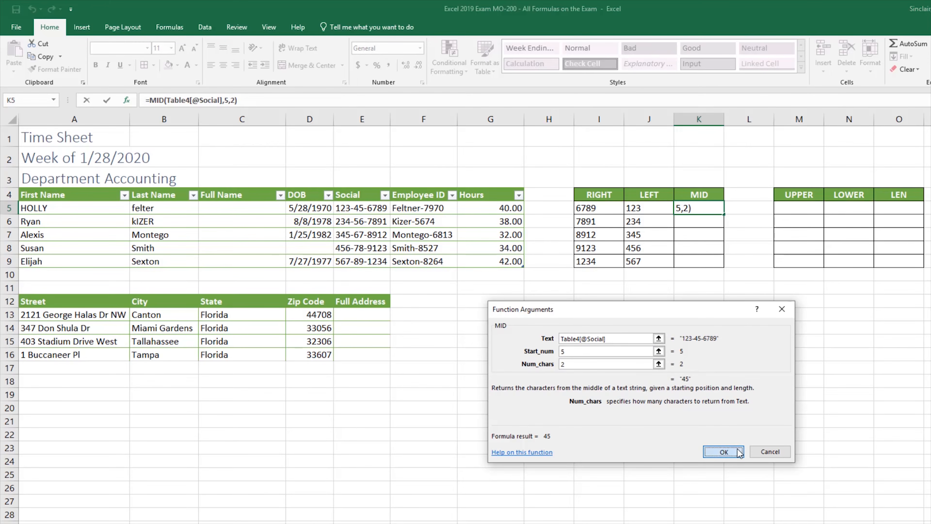
{"action": "left_click", "coordinate": [723, 451]}
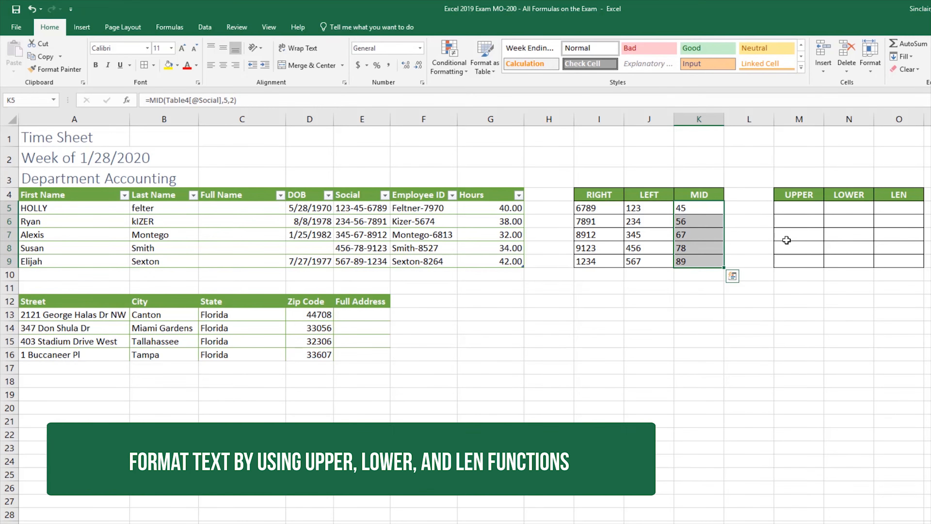
- Search for "upper" among the functions and insert the UPPER function in M5
{"action": "left_click", "coordinate": [803, 207]}
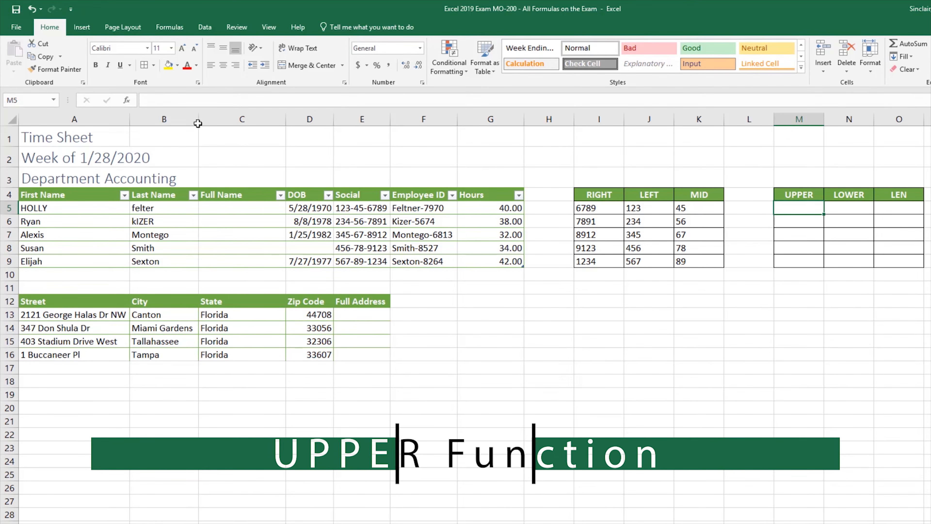
{"action": "left_click", "coordinate": [129, 98]}
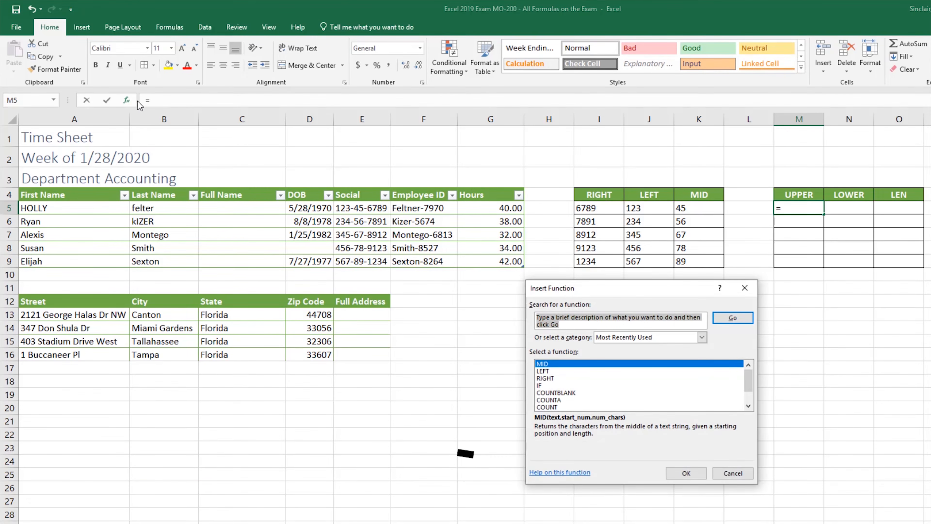
{"action": "type", "text": "upper"}
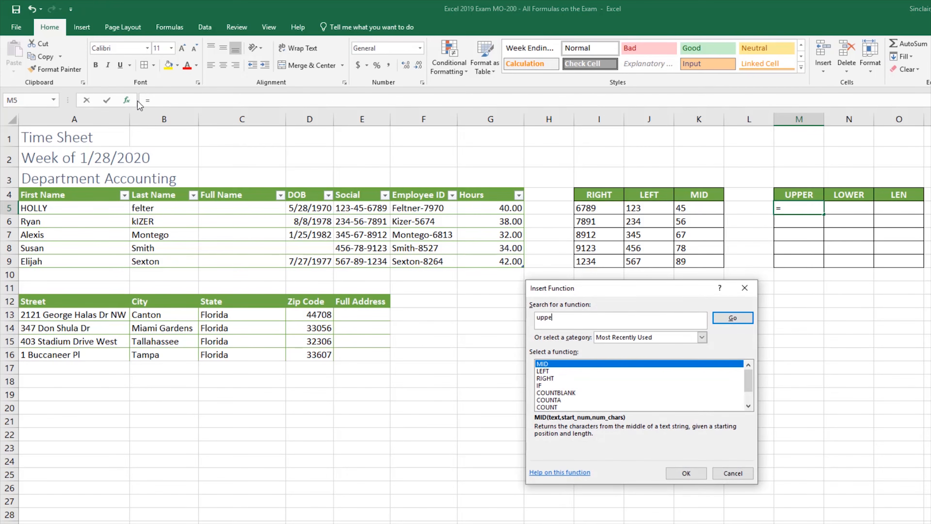
{"action": "key", "text": "Return"}
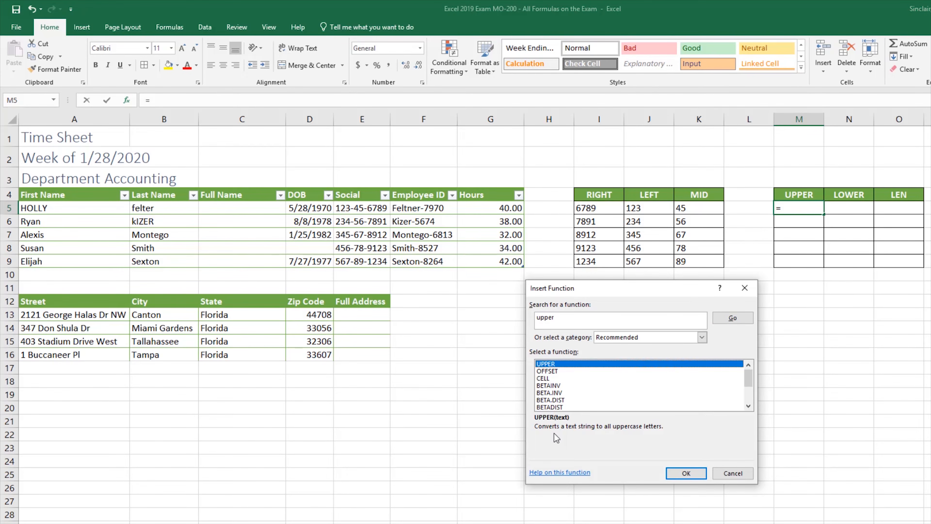
{"action": "left_click", "coordinate": [686, 472]}
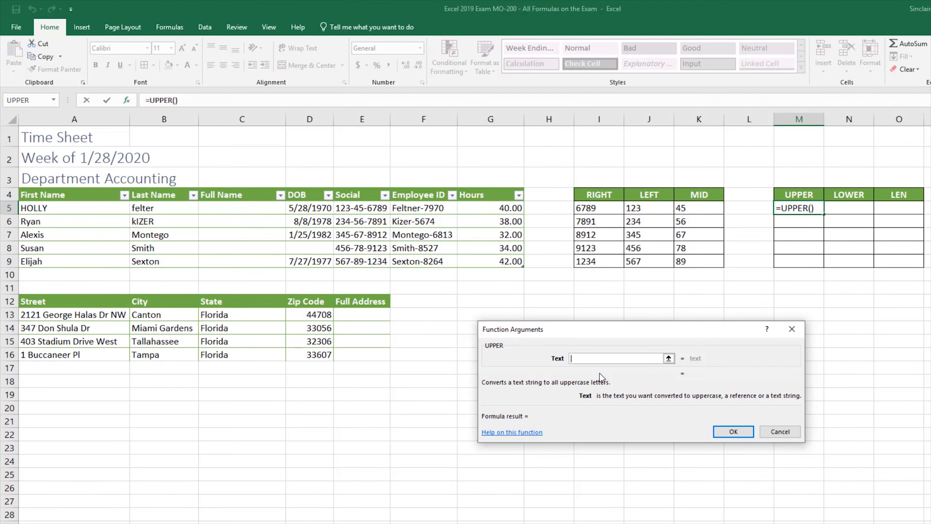
- Convert the Last Name entry in B5 to uppercase with UPPER and fill the formula down through M9
{"action": "left_click", "coordinate": [172, 208]}
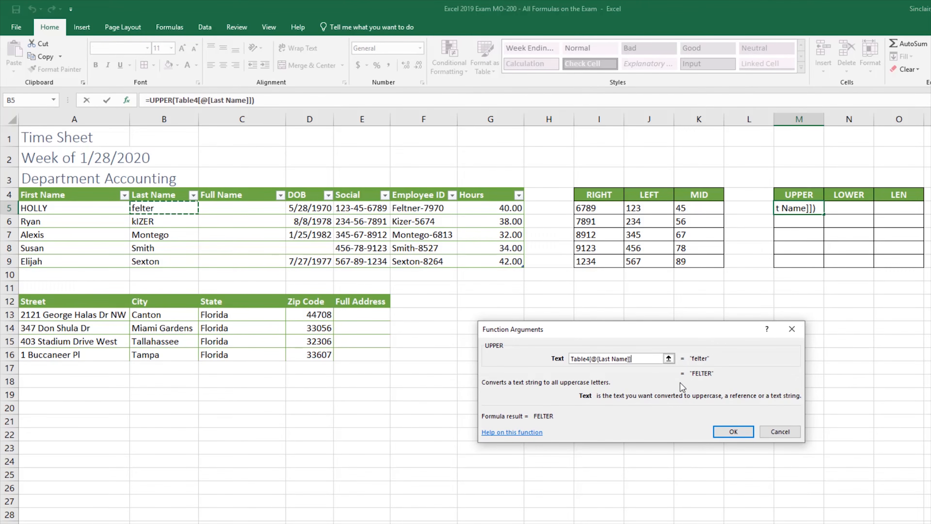
{"action": "left_click", "coordinate": [729, 432]}
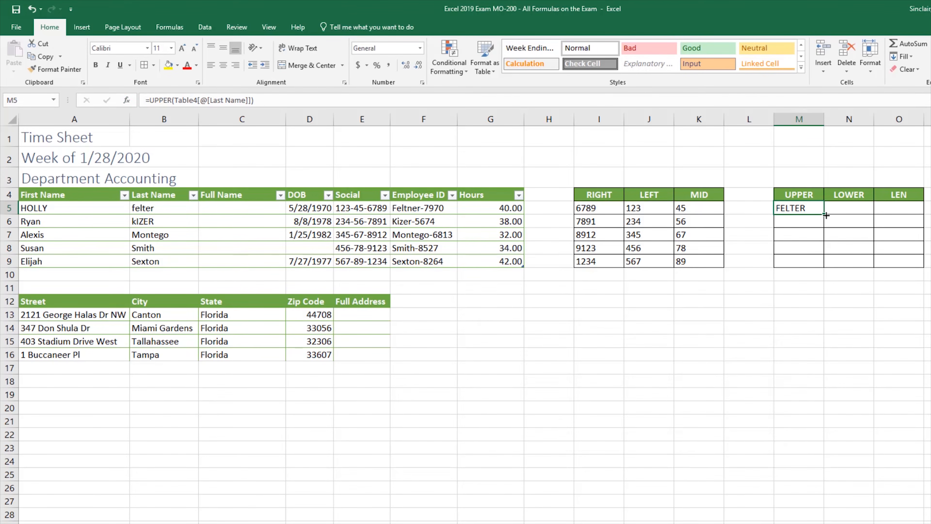
{"action": "left_click_drag", "start_coordinate": [824, 214], "coordinate": [823, 264]}
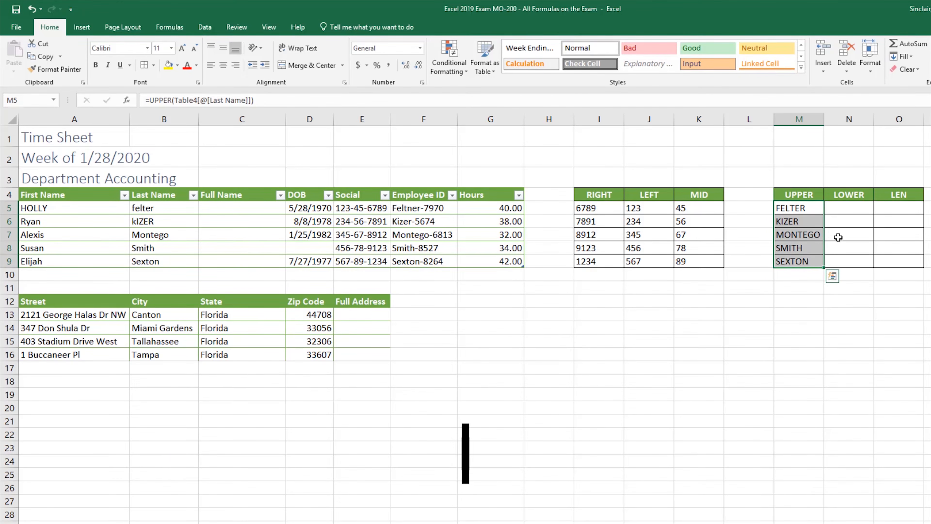
- Search for "lower" among the functions and insert the LOWER function in N5
{"action": "left_click", "coordinate": [852, 207]}
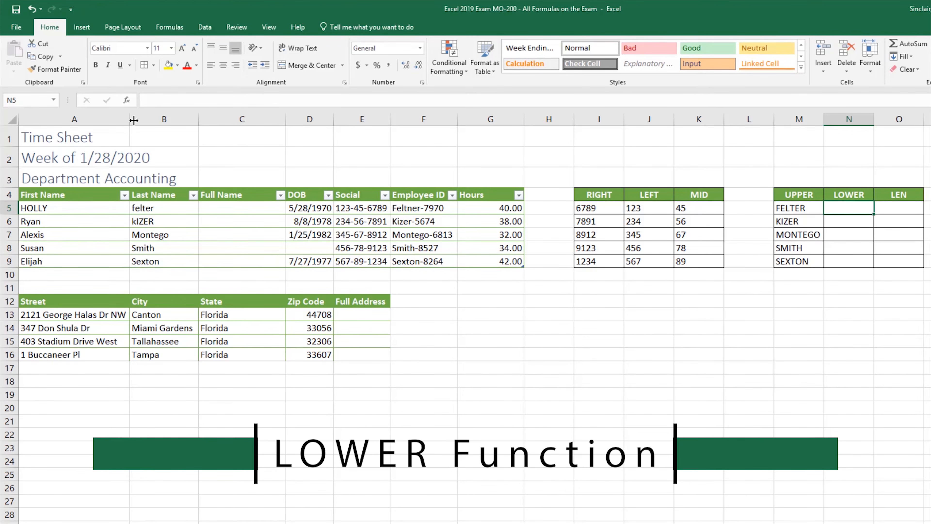
{"action": "left_click", "coordinate": [128, 102]}
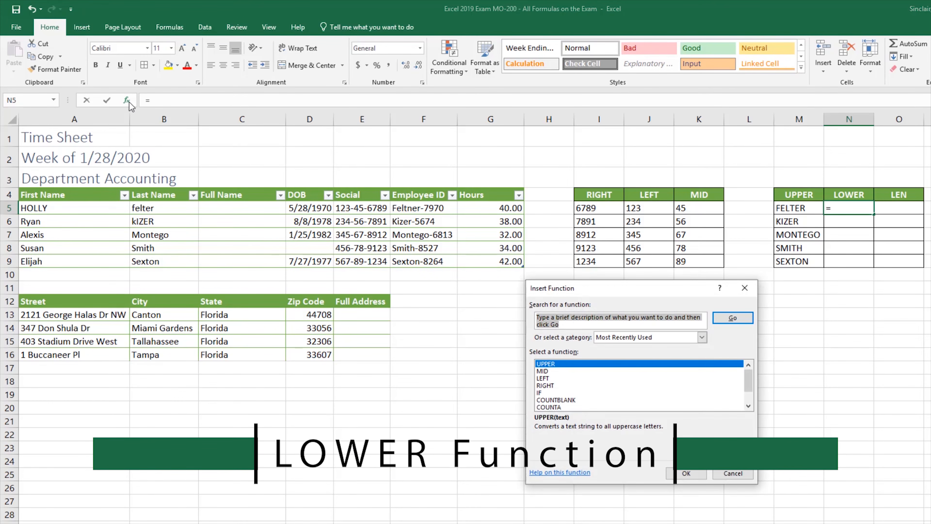
{"action": "type", "text": "lower"}
{"action": "key", "text": "Return"}
{"action": "left_click", "coordinate": [688, 473]}
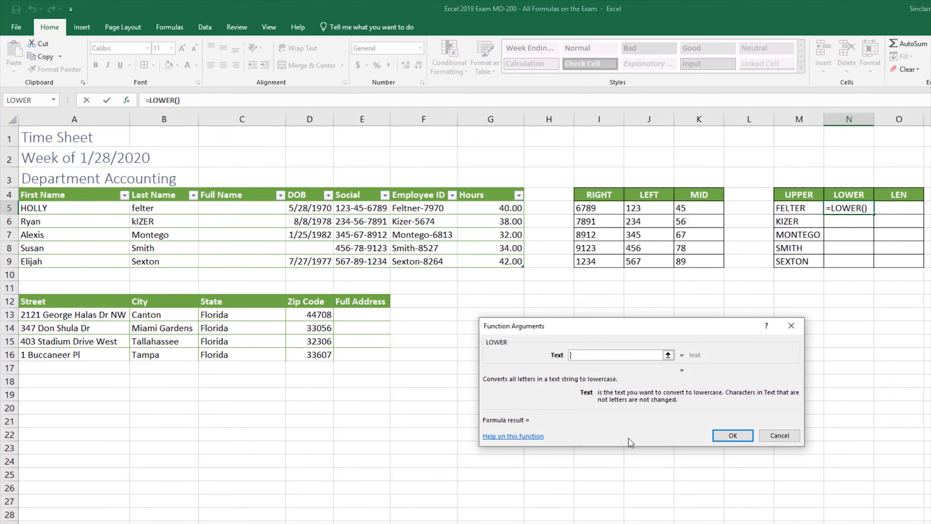
- Convert the Last Name entry in B5 to lowercase with LOWER and fill the formula down through N9
{"action": "left_click", "coordinate": [167, 206]}
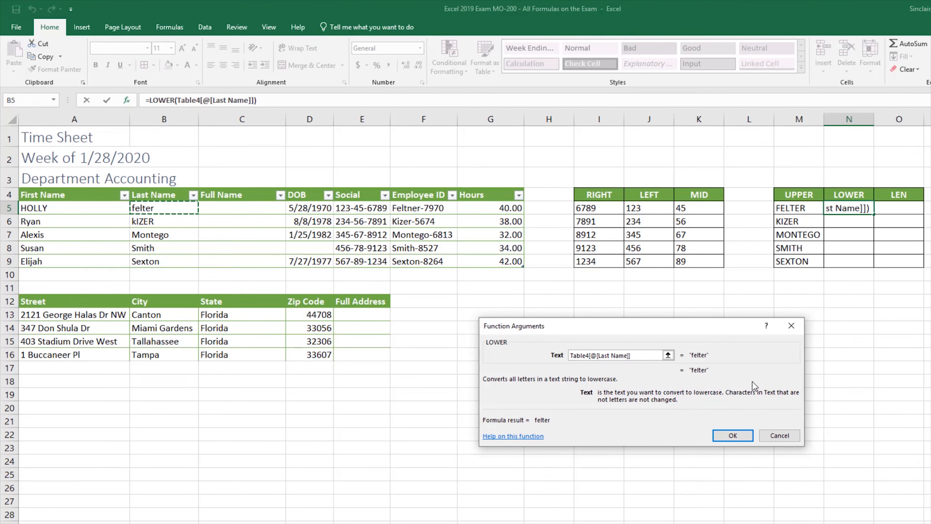
{"action": "left_click", "coordinate": [734, 434]}
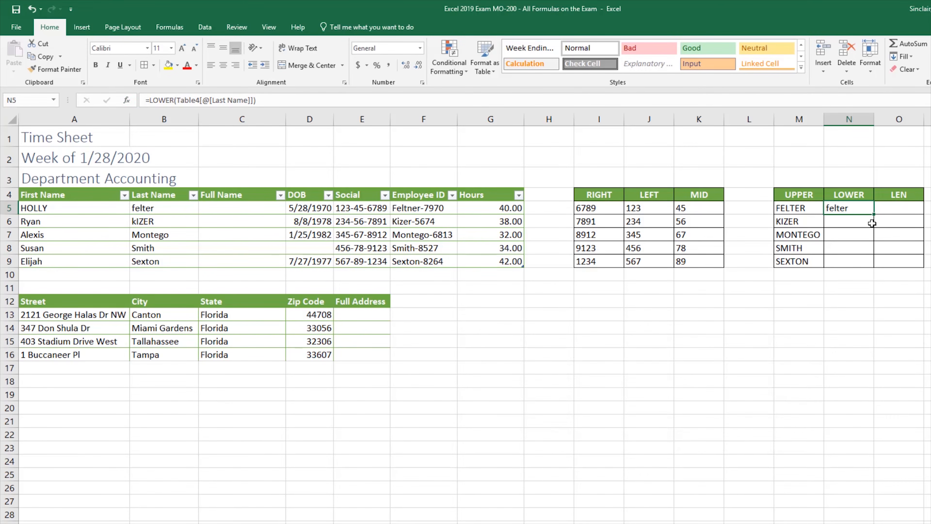
{"action": "left_click_drag", "start_coordinate": [873, 214], "coordinate": [873, 264]}
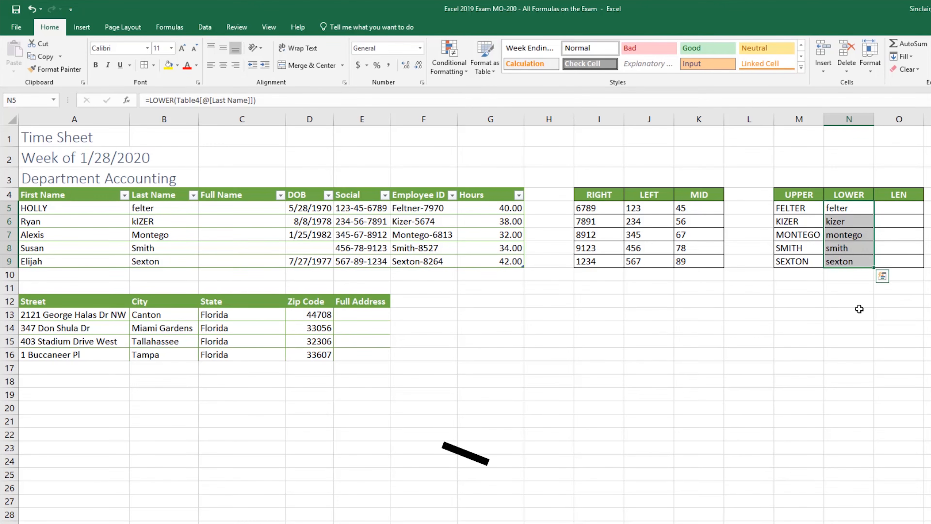
- Search for "len" and insert the LEN function in O5 to count the characters of the Last Name entry in B5
{"action": "left_click", "coordinate": [905, 205]}
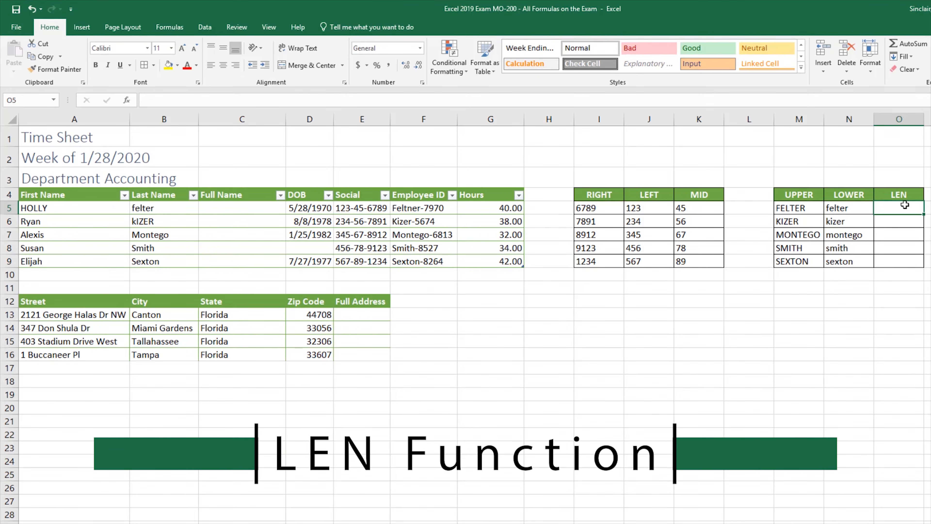
{"action": "left_click", "coordinate": [126, 100]}
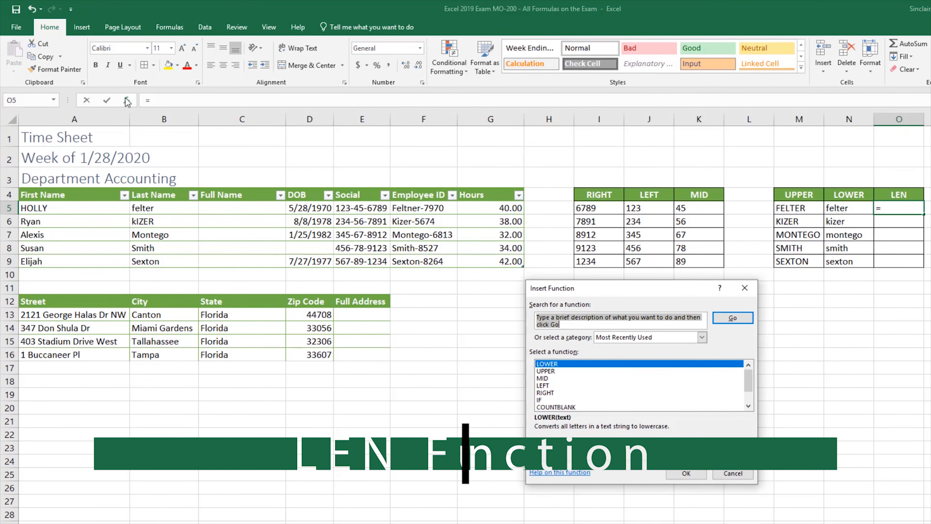
{"action": "type", "text": "len"}
{"action": "key", "text": "Return"}
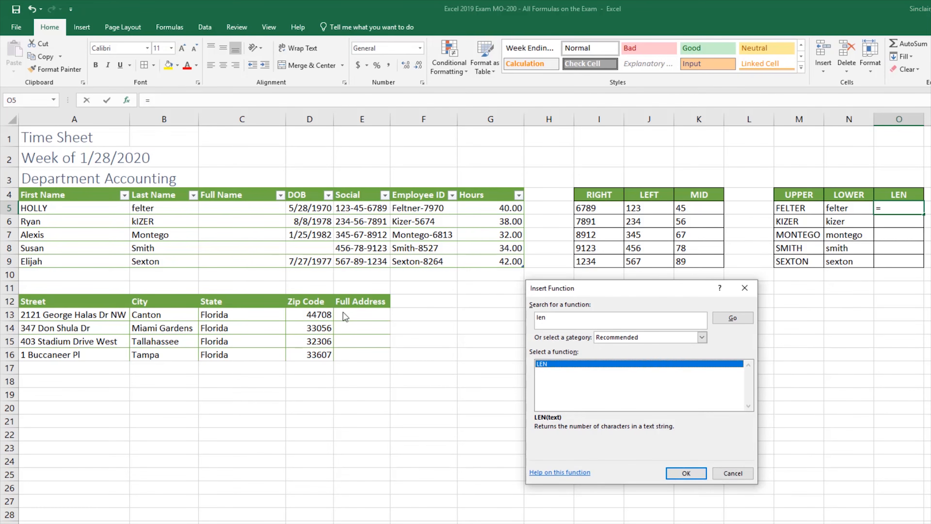
{"action": "left_click", "coordinate": [685, 473]}
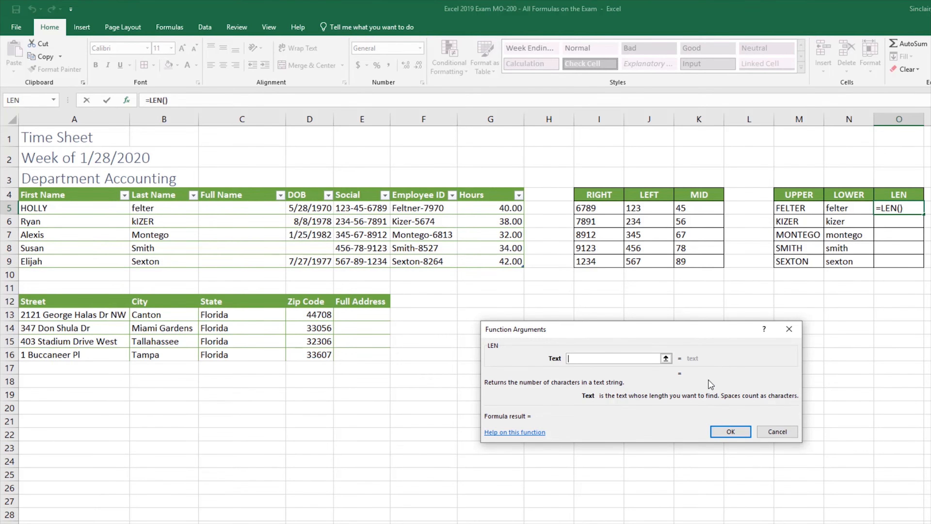
{"action": "left_click", "coordinate": [156, 210]}
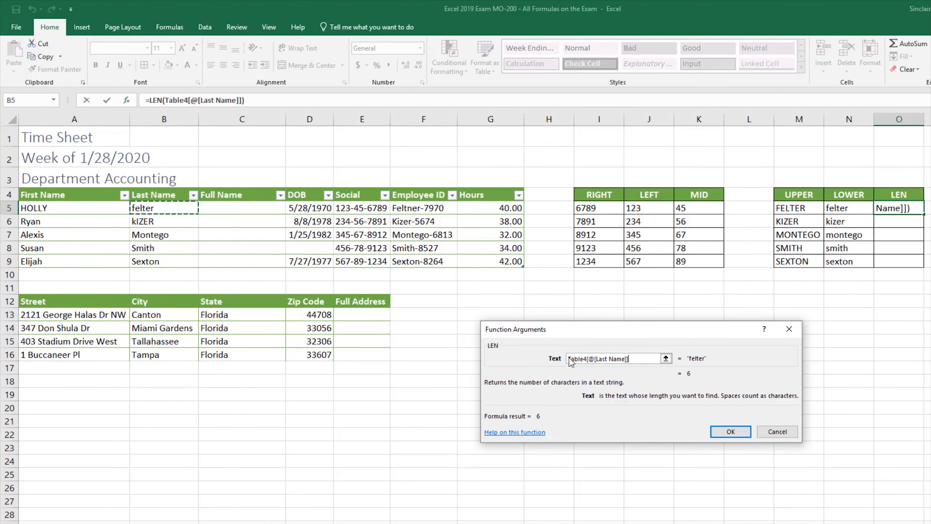
{"action": "left_click", "coordinate": [731, 434]}
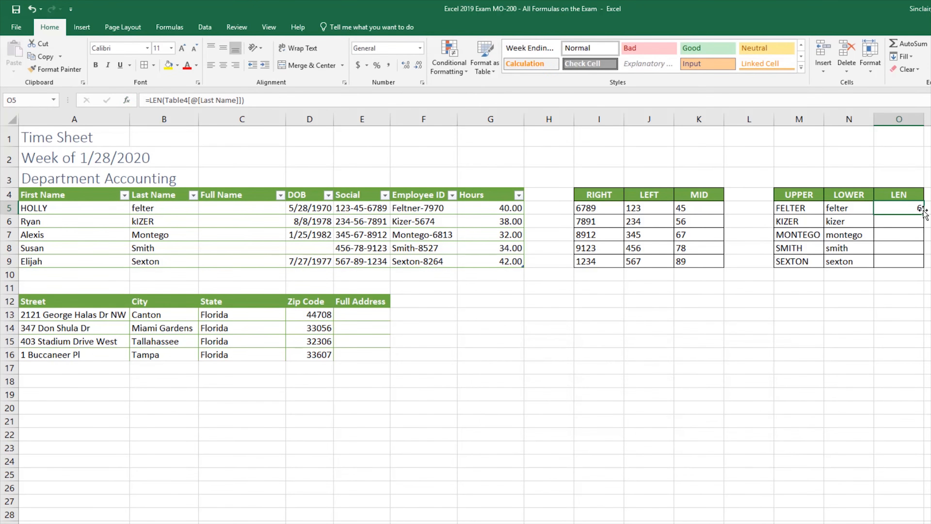
- Fill the LEN formula from O5 down through O9
{"action": "left_click_drag", "start_coordinate": [923, 214], "coordinate": [924, 266]}
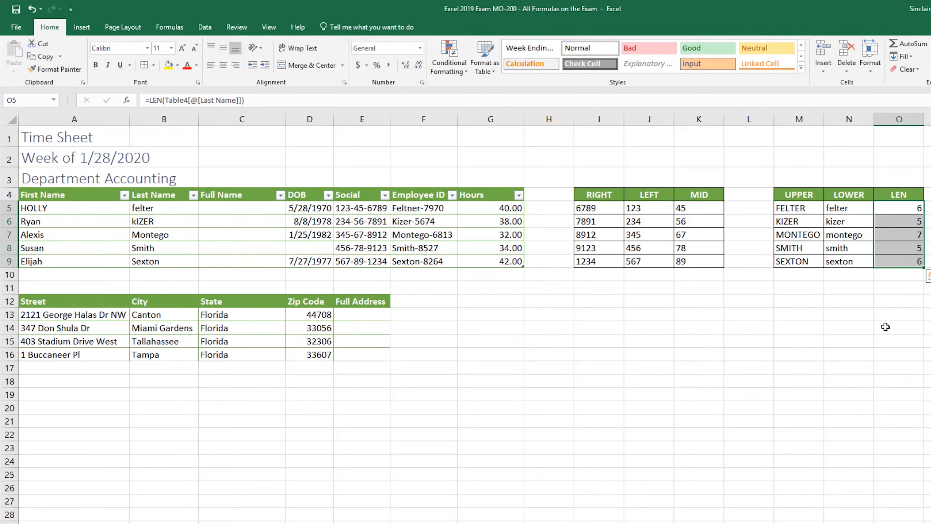
- Add a leading space before the text of the Last Name entry in B5
{"action": "left_click", "coordinate": [142, 209]}
{"action": "left_click", "coordinate": [132, 208]}
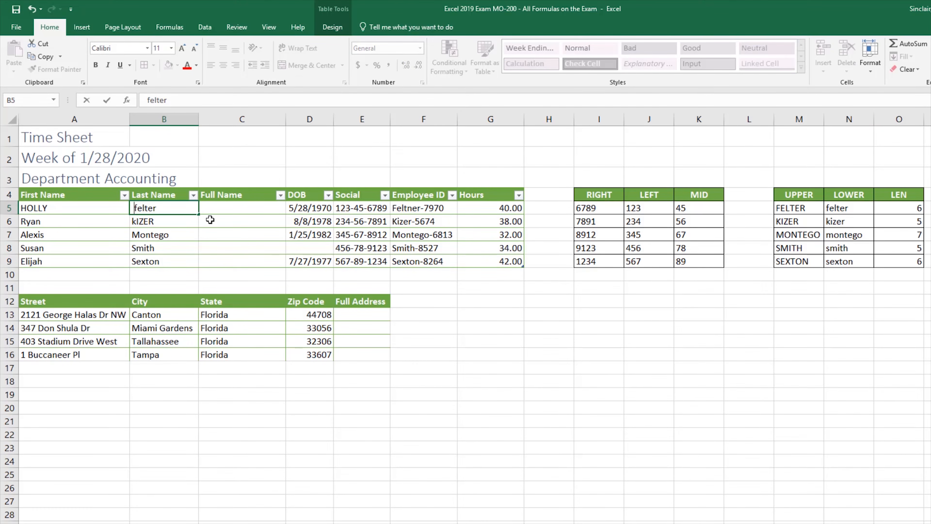
{"action": "key", "text": "Return"}
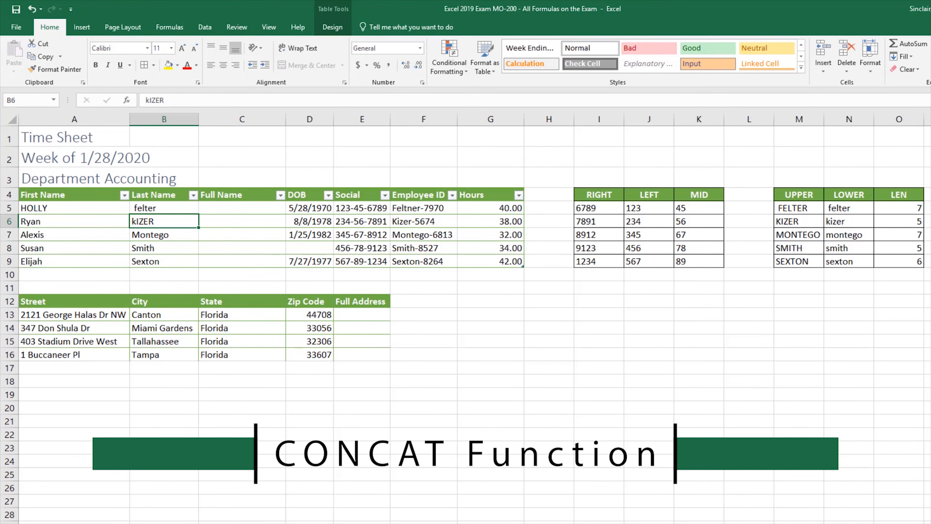
- Search for "concat" among the functions and insert the CONCAT function in the Full Name cell C5
{"action": "left_click", "coordinate": [266, 208]}
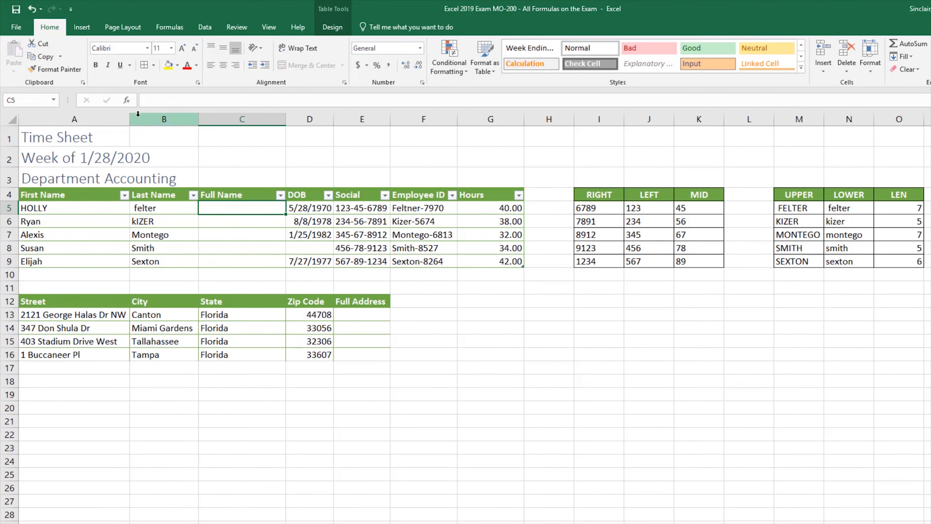
{"action": "left_click", "coordinate": [127, 100]}
{"action": "type", "text": "concat"}
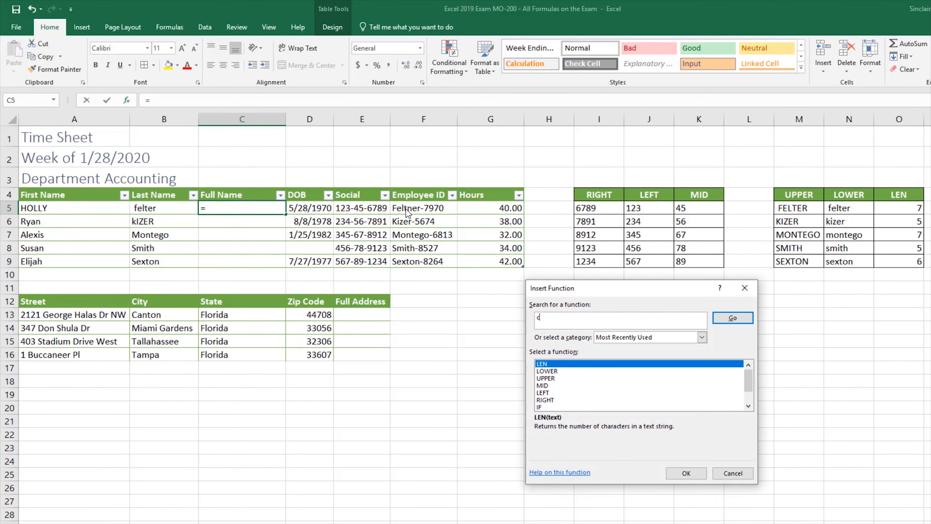
{"action": "key", "text": "Return"}
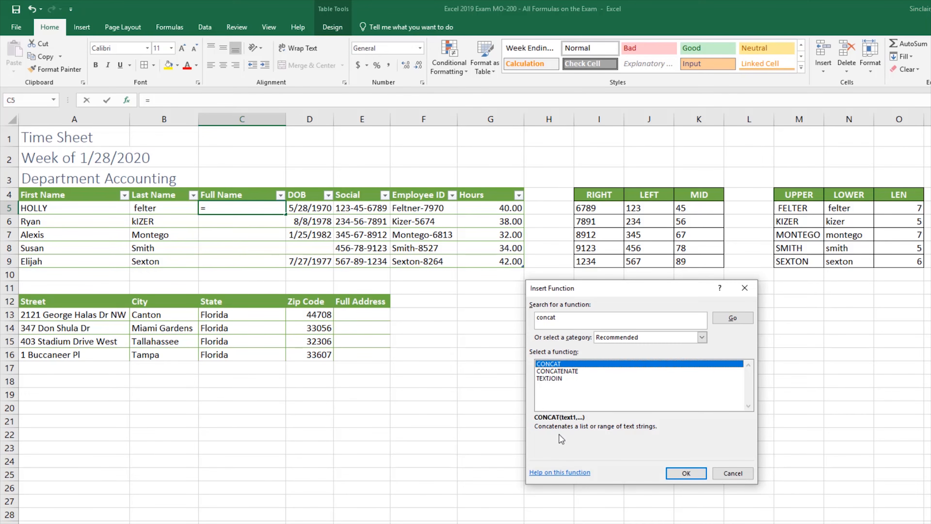
{"action": "left_click", "coordinate": [686, 472]}
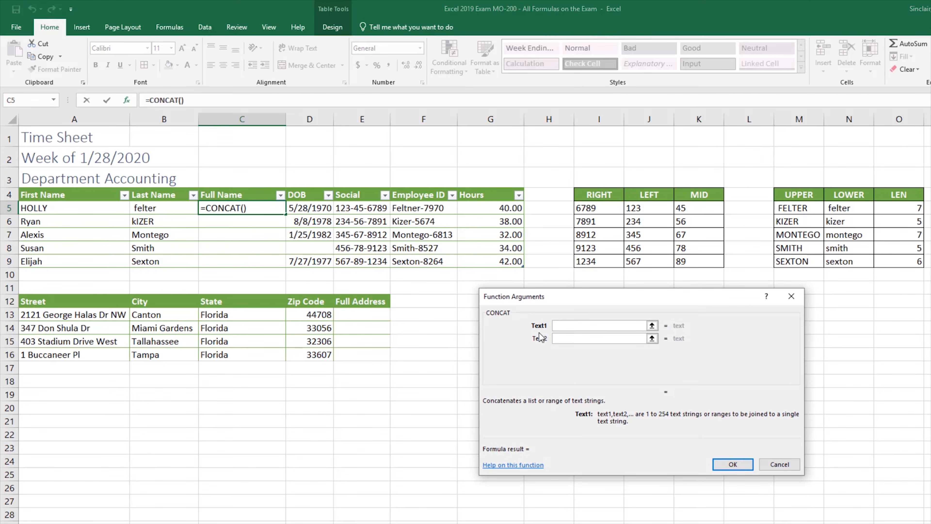
- Join the First Name in A5, a space " " and the Last Name in B5 as the CONCAT arguments
{"action": "left_click", "coordinate": [55, 209]}
{"action": "key", "text": "Tab"}
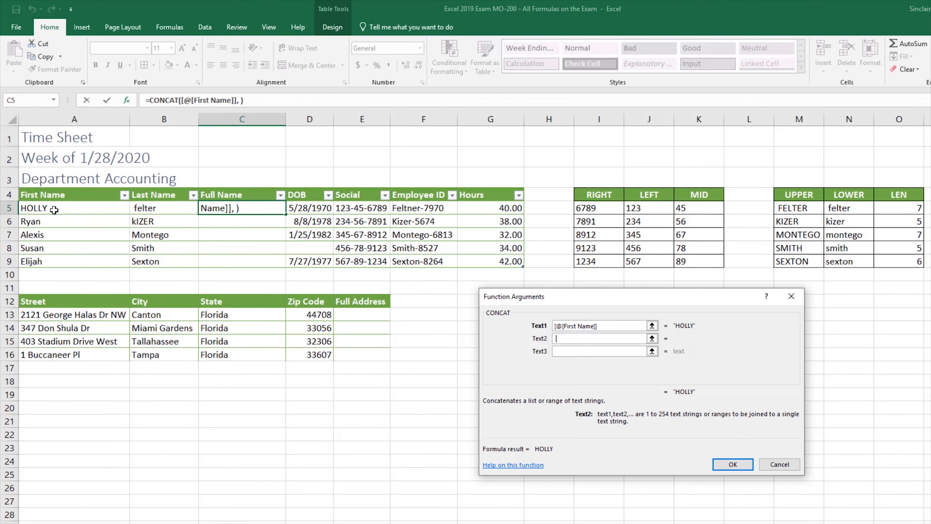
{"action": "key", "text": "Tab"}
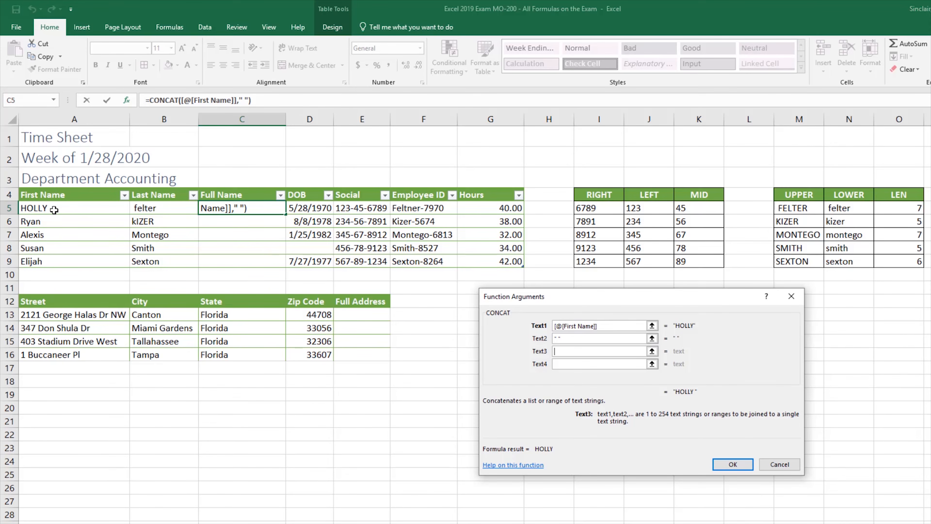
{"action": "left_click", "coordinate": [157, 208]}
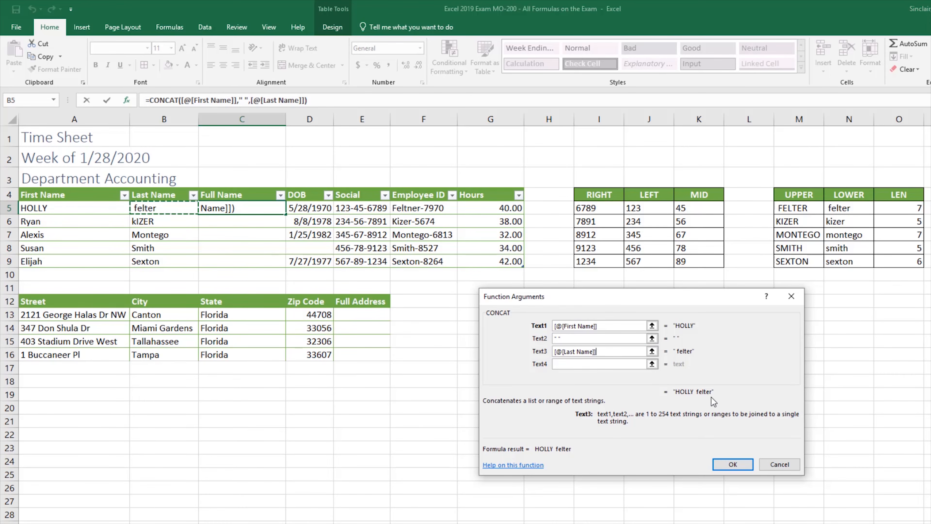
{"action": "left_click", "coordinate": [732, 464]}
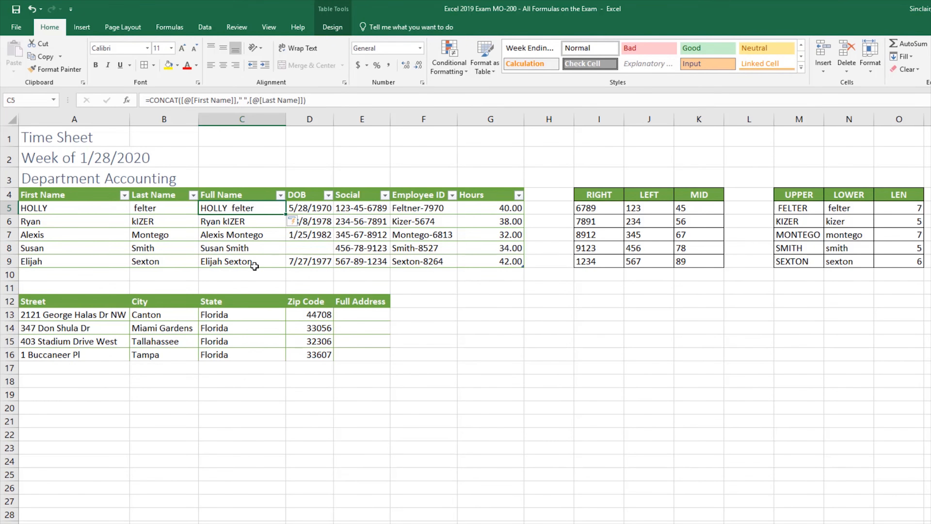
- Remove the leading space from the Last Name entry in B5
{"action": "left_click", "coordinate": [135, 208]}
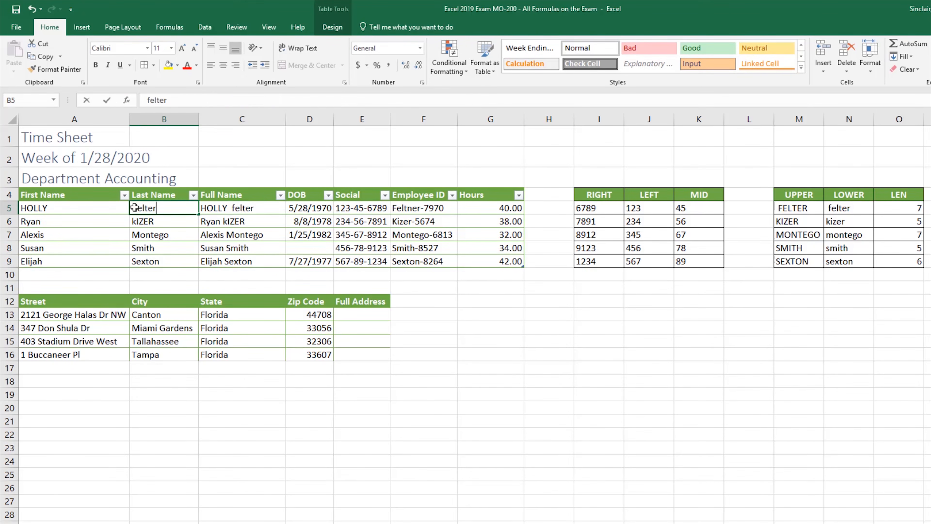
{"action": "double_click", "coordinate": [134, 208]}
{"action": "key", "text": "BackSpace"}
{"action": "key", "text": "Return"}
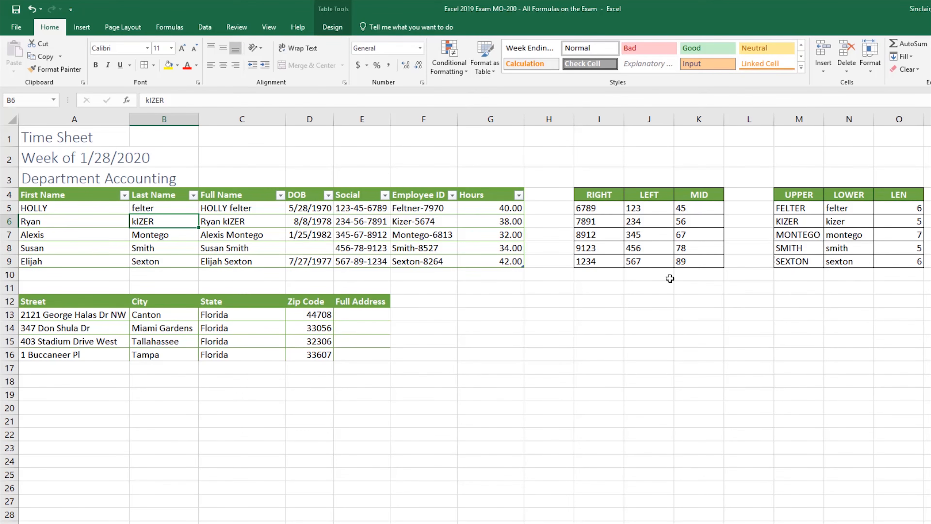
- Insert two blank columns before column H, directly beside the Hours column
{"action": "left_click", "coordinate": [548, 120]}
{"action": "left_click_drag", "start_coordinate": [548, 119], "coordinate": [610, 119]}
{"action": "right_click", "coordinate": [610, 119]}
{"action": "left_click", "coordinate": [627, 200]}
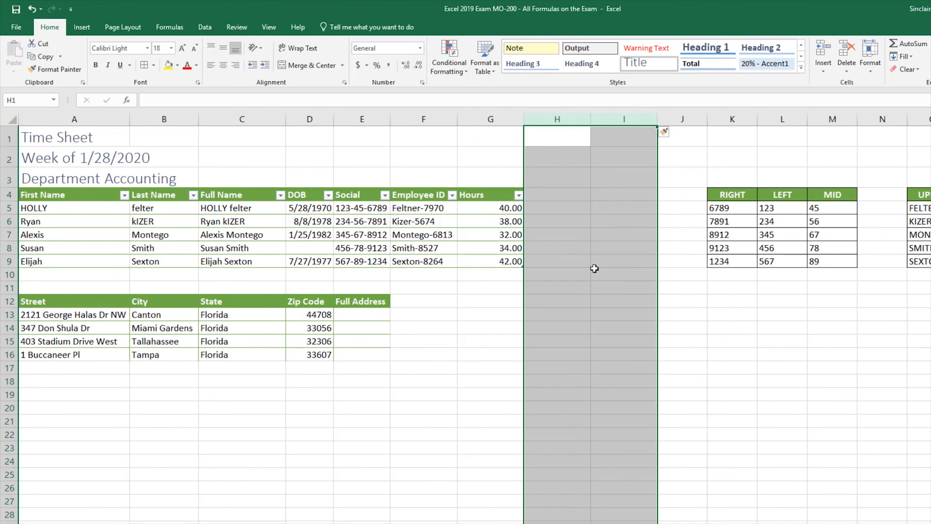
{"action": "left_click", "coordinate": [595, 268]}
{"action": "left_click", "coordinate": [583, 197]}
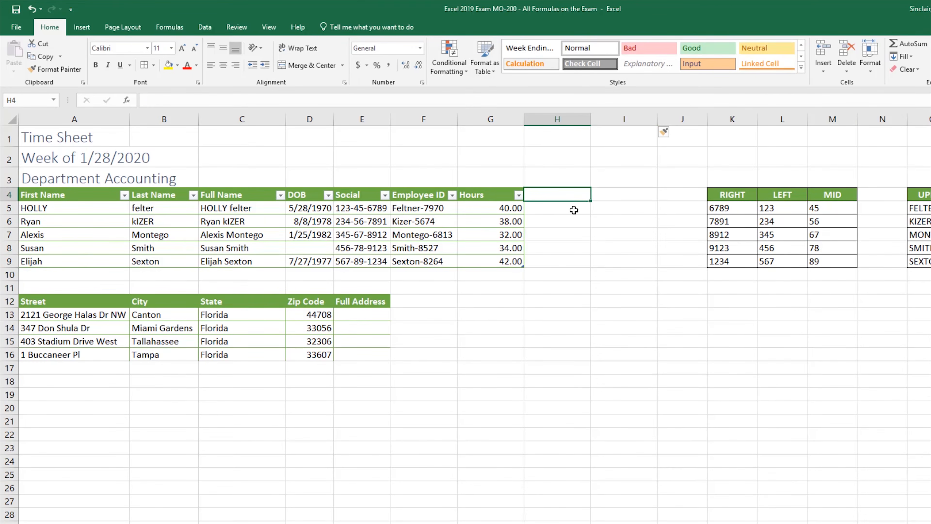
- Insert the CONCAT function in H5 with the Full Name in C5 and " worked " as its first two texts
{"action": "left_click", "coordinate": [574, 211]}
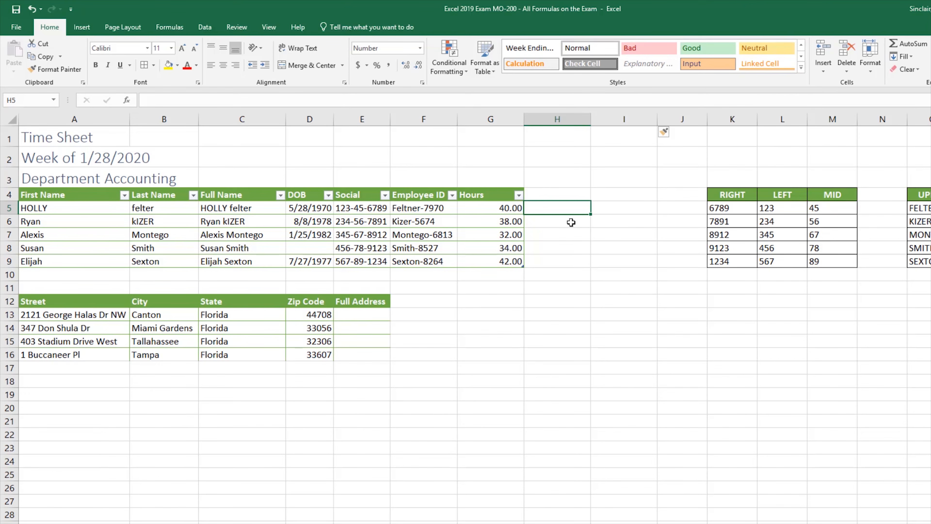
{"action": "left_click", "coordinate": [126, 100]}
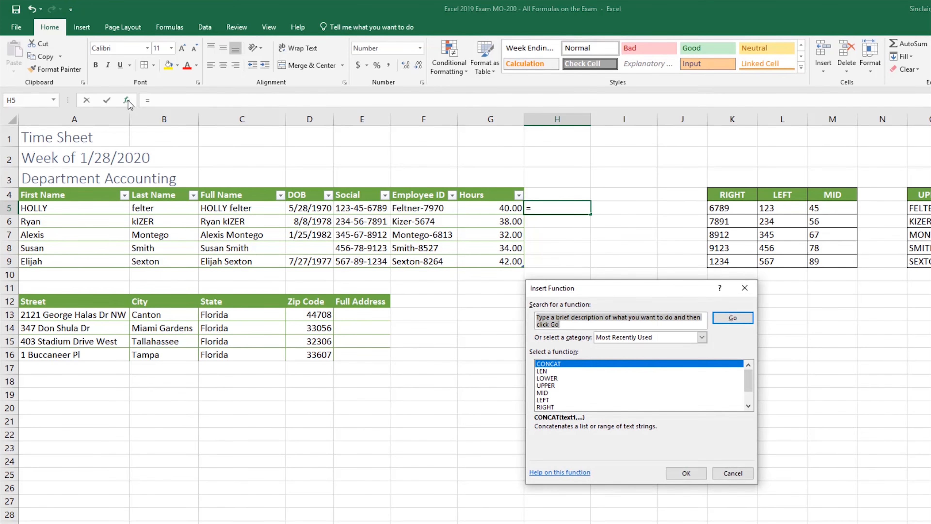
{"action": "left_click", "coordinate": [695, 474]}
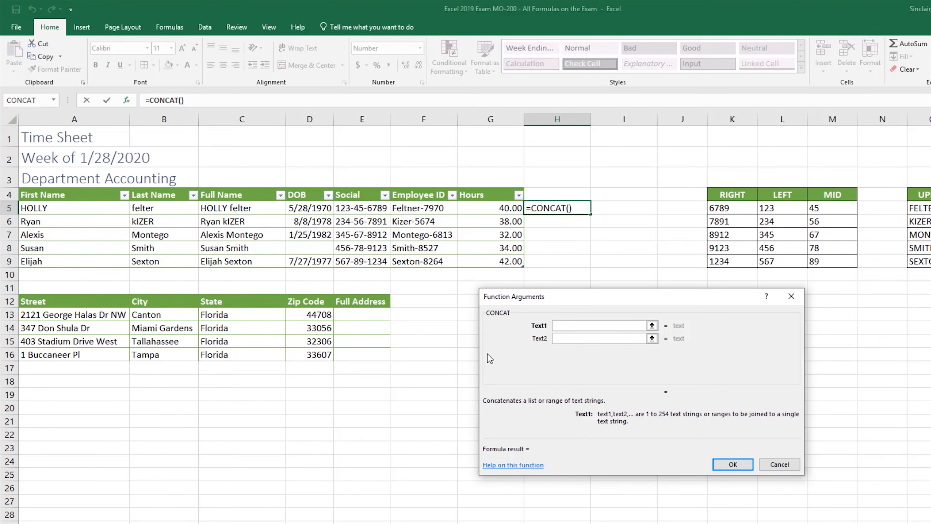
{"action": "left_click", "coordinate": [252, 209]}
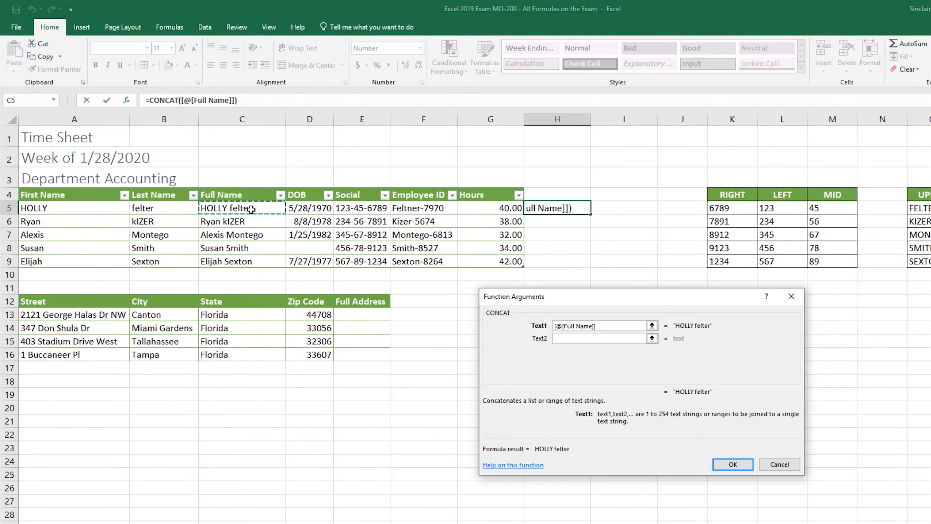
{"action": "key", "text": "Tab"}
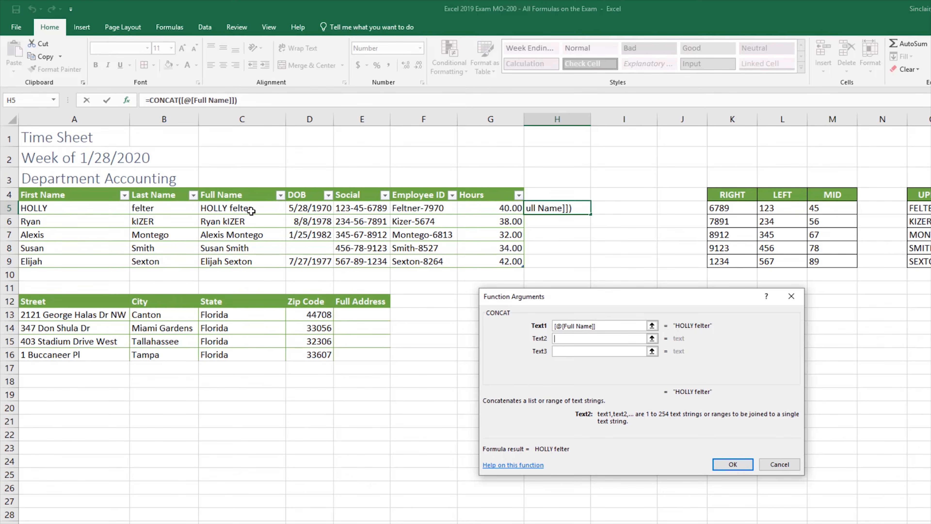
{"action": "type", "text": "worked"}
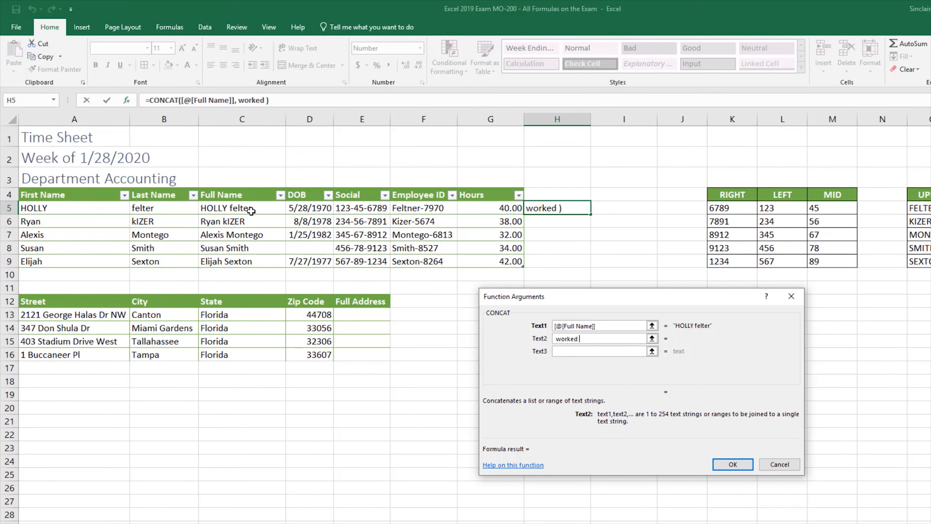
{"action": "key", "text": "Tab"}
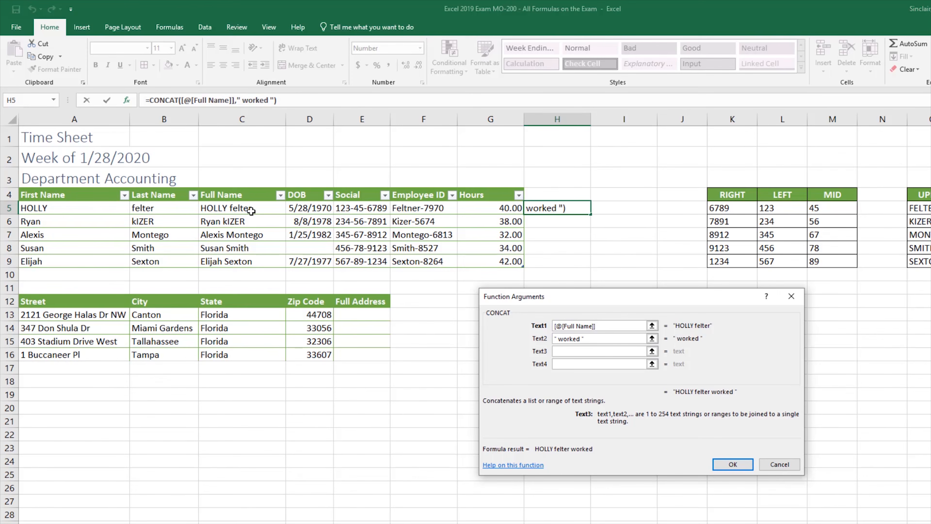
- Complete the CONCAT formula in H5 with the Hours in G5 and the text " hours this week."
{"action": "left_click", "coordinate": [510, 209]}
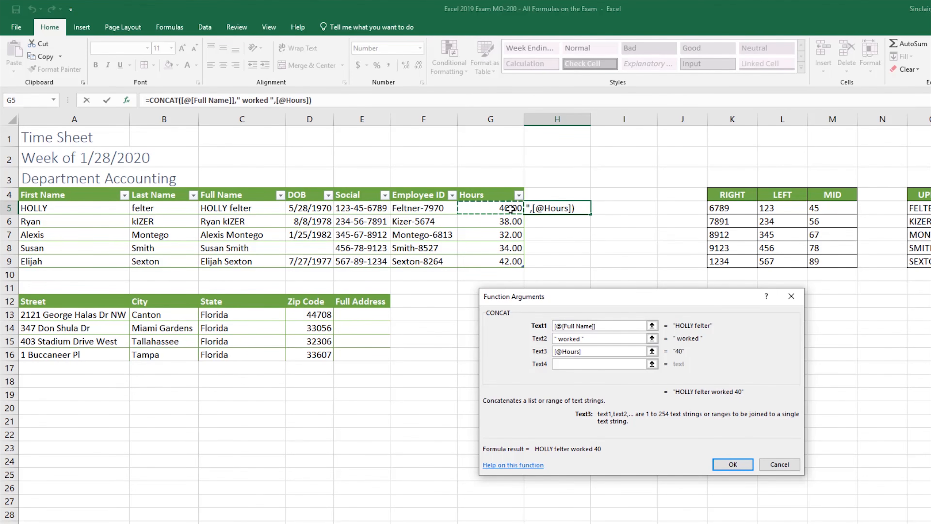
{"action": "key", "text": "Tab"}
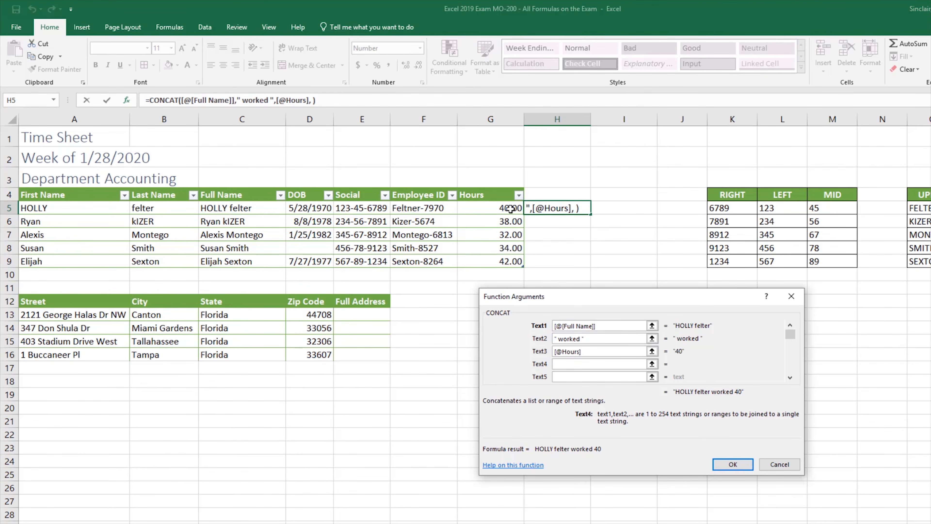
{"action": "type", "text": "hours this"}
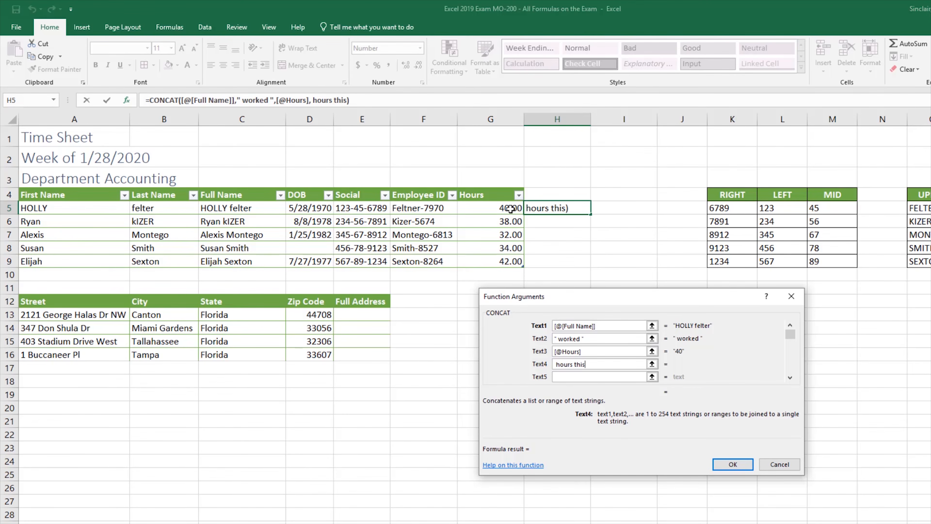
{"action": "type", "text": " week."}
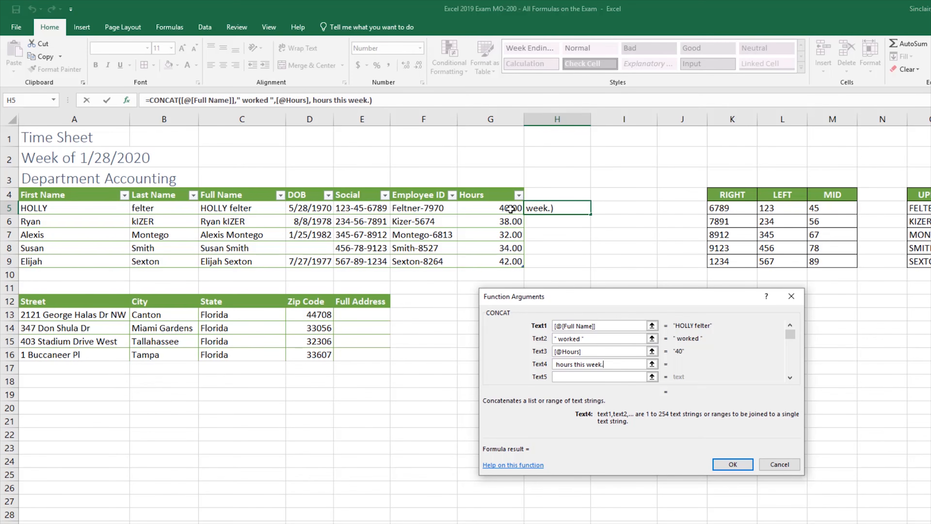
{"action": "key", "text": "Tab"}
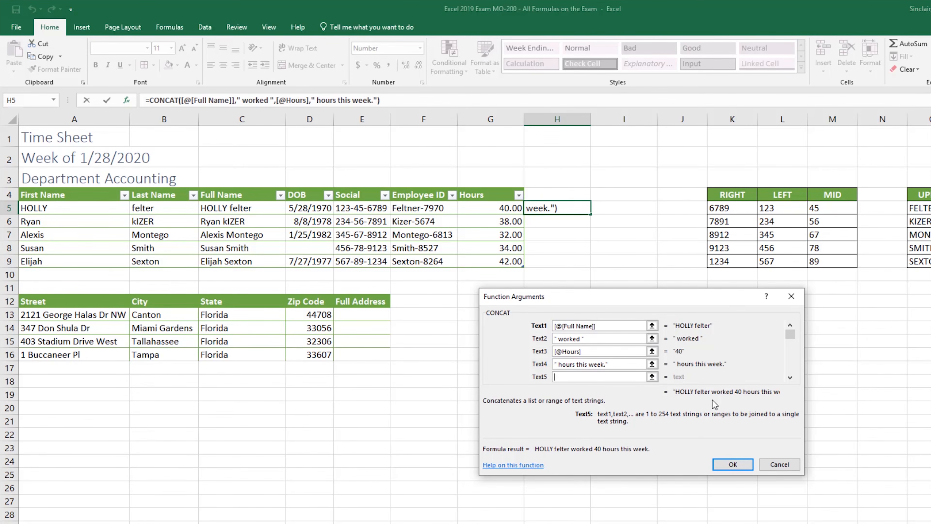
{"action": "left_click", "coordinate": [730, 467]}
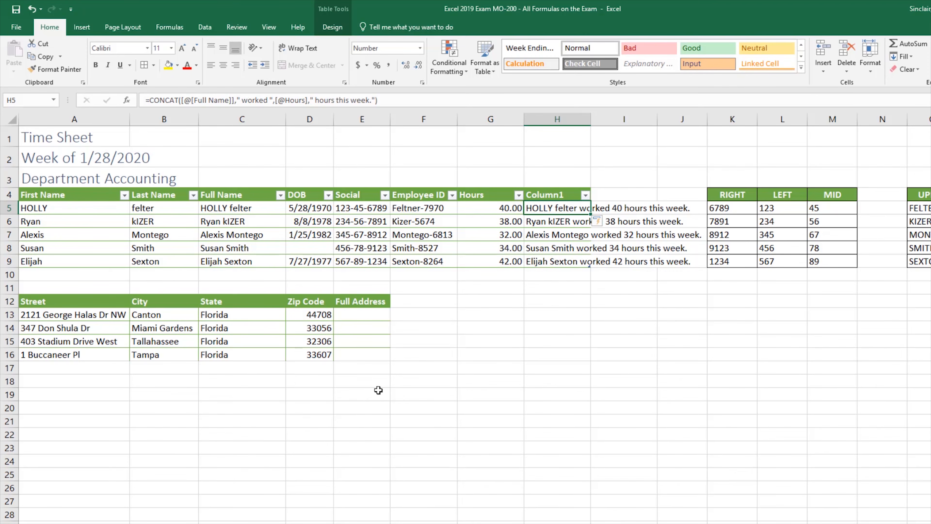
- Search for "textjoin" among the functions and insert the TEXTJOIN function in the Full Address cell E13
{"action": "left_click", "coordinate": [368, 313]}
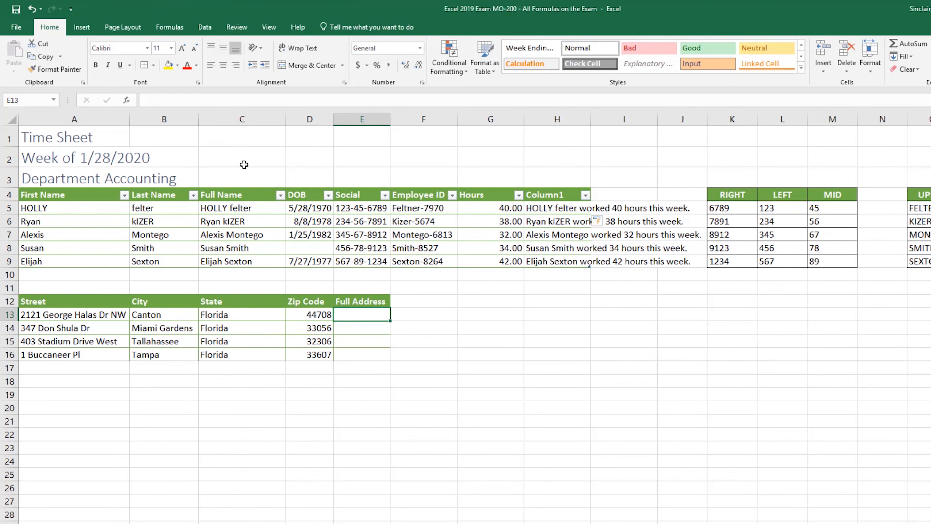
{"action": "left_click", "coordinate": [127, 100]}
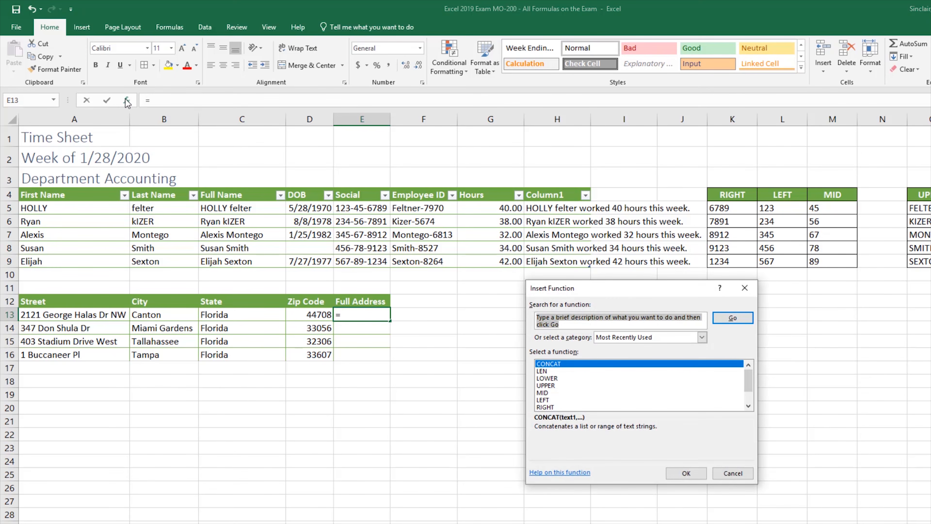
{"action": "type", "text": "textjoin"}
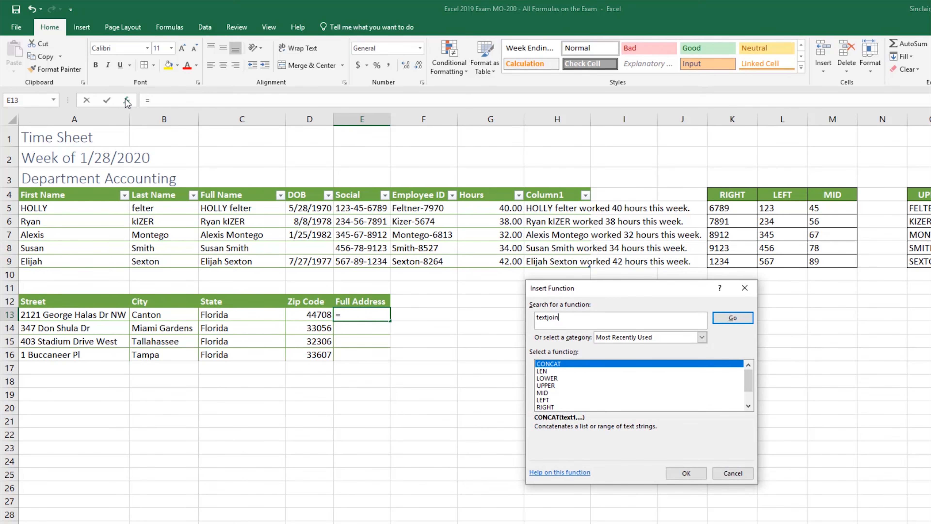
{"action": "key", "text": "Return"}
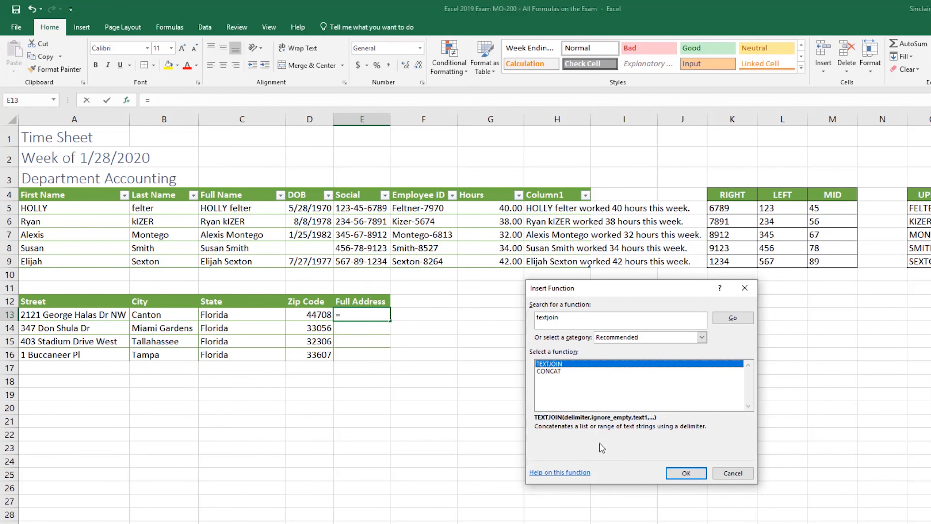
{"action": "left_click", "coordinate": [686, 474]}
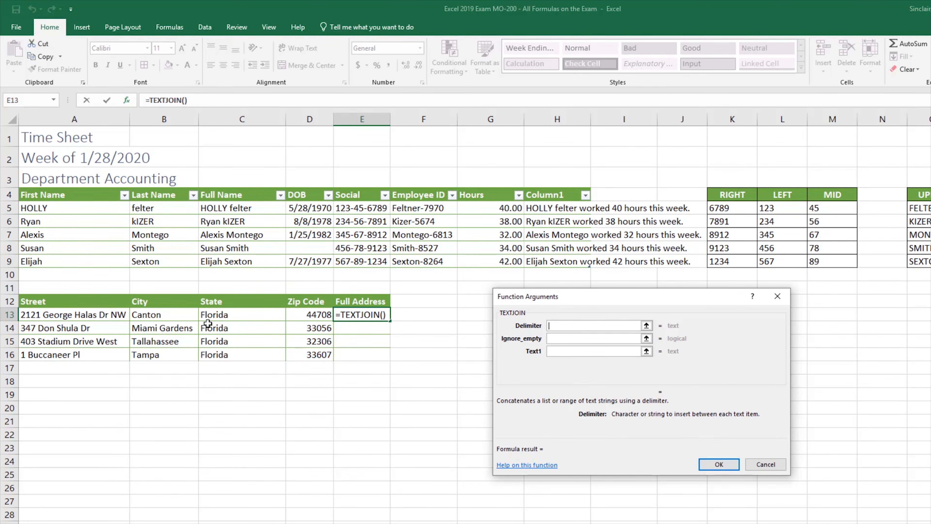
- Set the TEXTJOIN delimiter in E13 to a comma and space, and Ignore_empty to True
{"action": "type", "text": ","}
{"action": "key", "text": "Tab"}
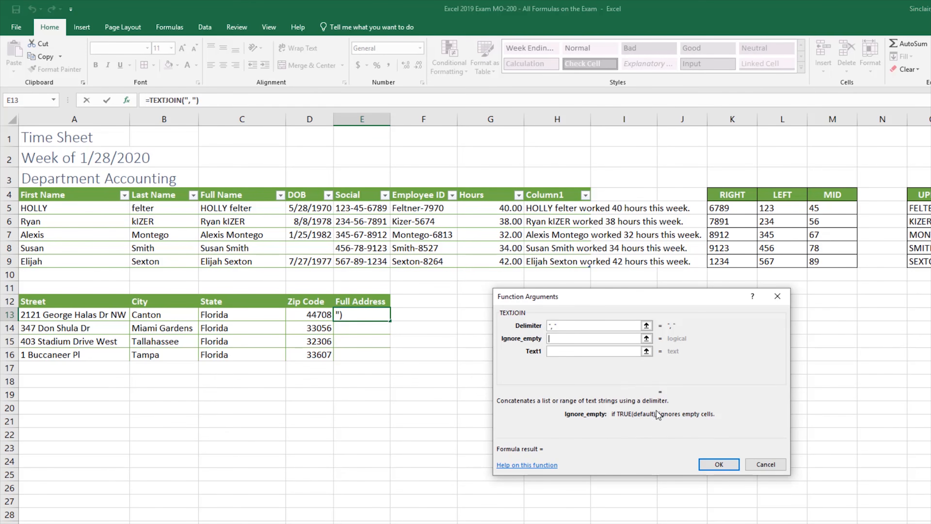
{"action": "type", "text": "True"}
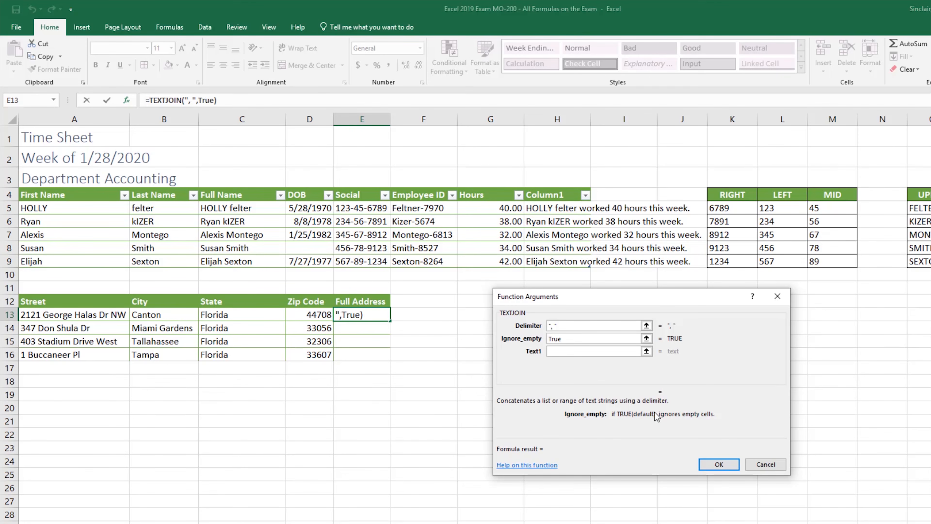
{"action": "key", "text": "Tab"}
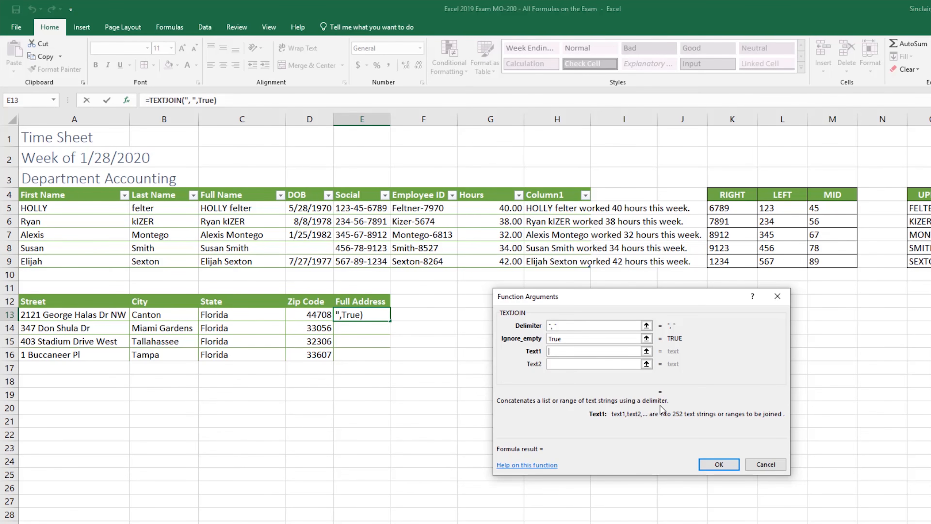
- Complete the TEXTJOIN formula with A13:D13 as the text to join, and fill it down through E16
{"action": "left_click", "coordinate": [96, 314]}
{"action": "left_click_drag", "start_coordinate": [97, 314], "coordinate": [323, 316]}
{"action": "left_click_drag", "start_coordinate": [323, 316], "coordinate": [323, 315]}
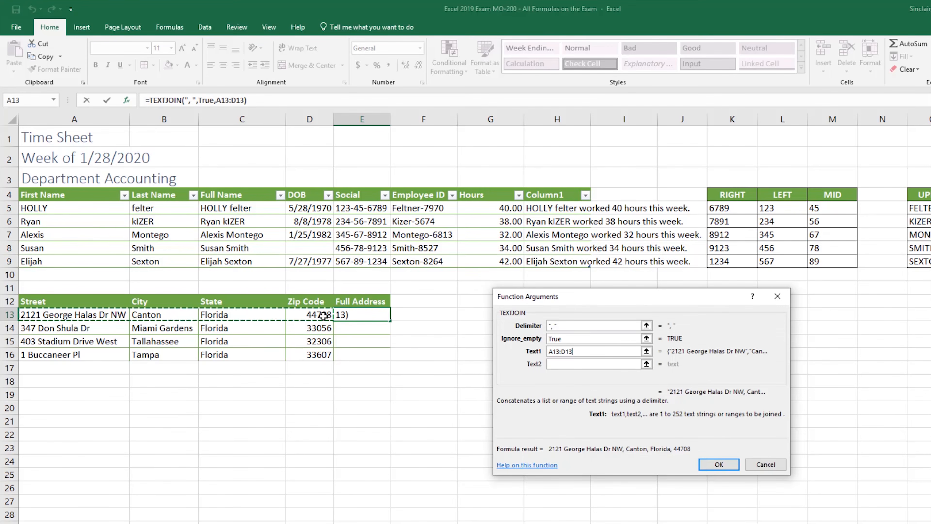
{"action": "left_click", "coordinate": [719, 464]}
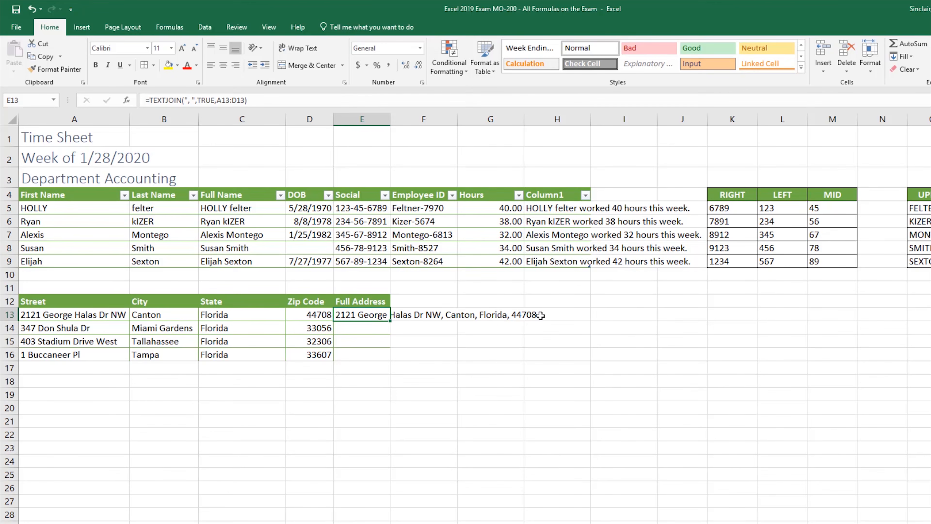
{"action": "left_click_drag", "start_coordinate": [389, 322], "coordinate": [389, 360]}
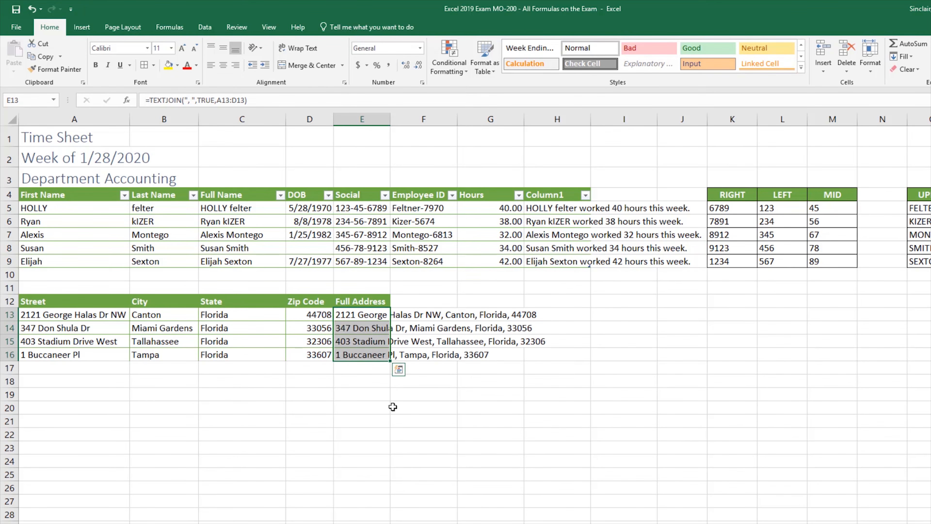
{"action": "left_click", "coordinate": [421, 418]}
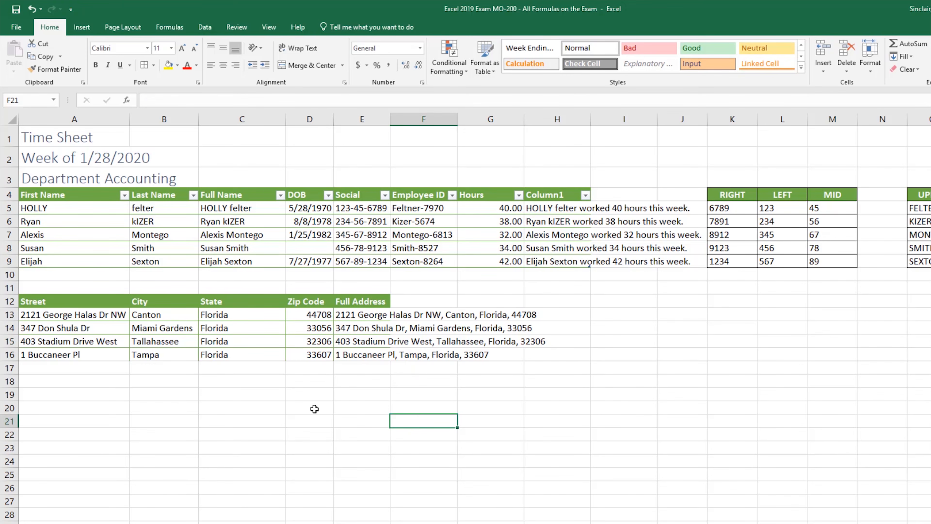
- Clear the city in B14 and change the ignore-empty argument of the TEXTJOIN formula in E14 to FALSE
{"action": "left_click", "coordinate": [164, 327]}
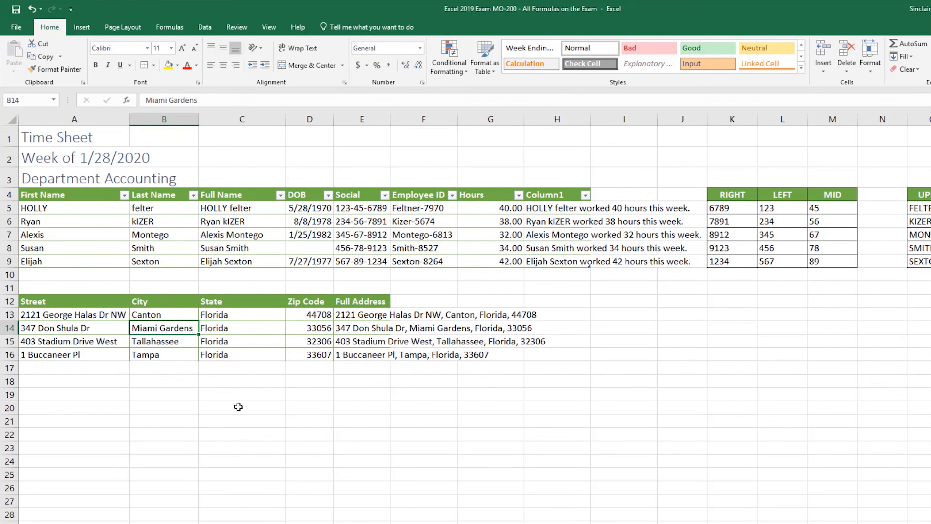
{"action": "key", "text": "Delete"}
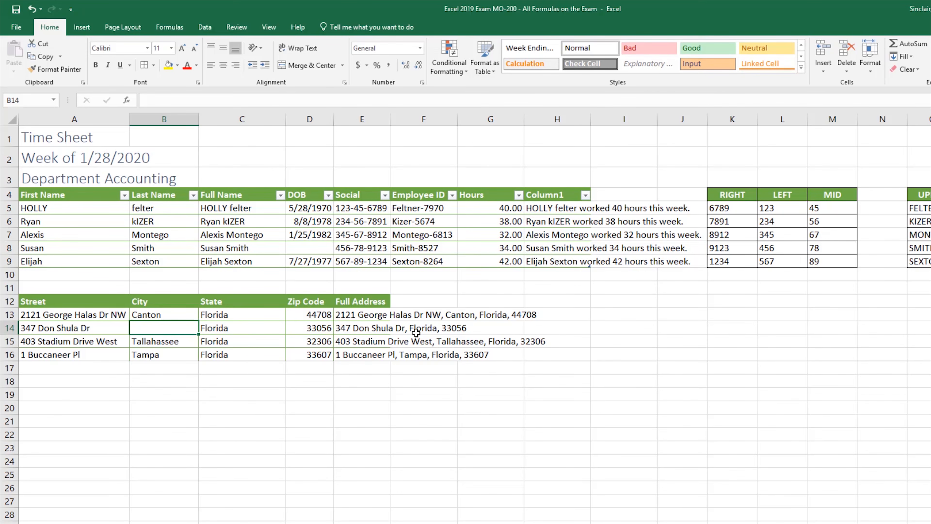
{"action": "left_click", "coordinate": [347, 333]}
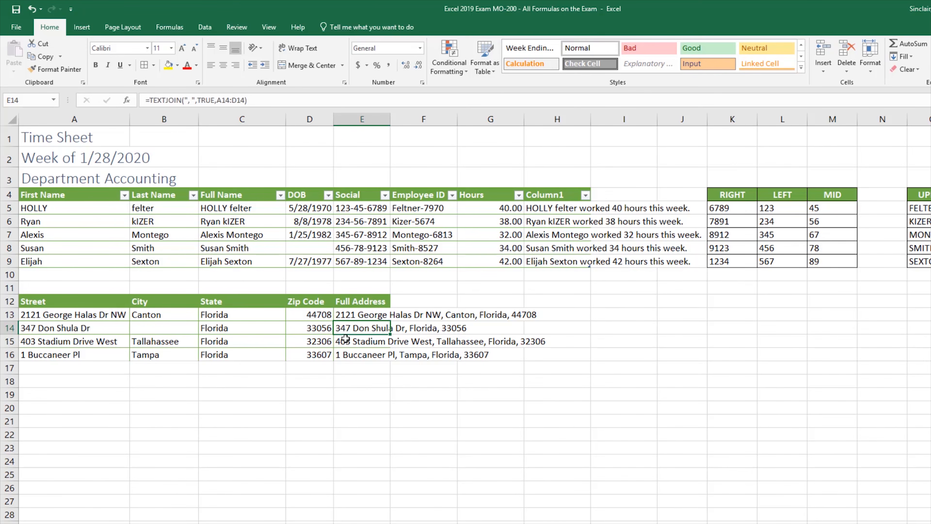
{"action": "left_click", "coordinate": [209, 101]}
{"action": "left_click_drag", "start_coordinate": [211, 100], "coordinate": [201, 100]}
{"action": "double_click", "coordinate": [201, 100]}
{"action": "type", "text": "false"}
{"action": "key", "text": "Return"}
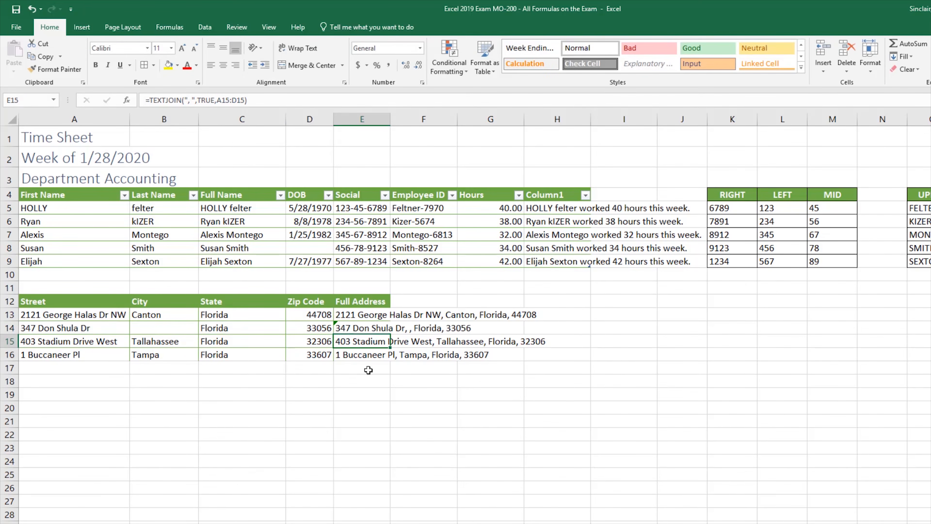